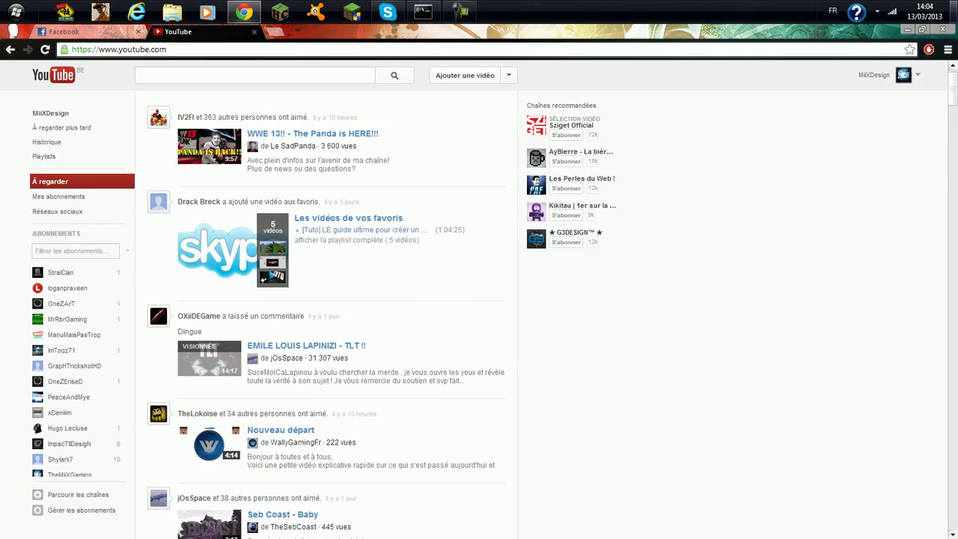
# Step: Show the desktop and close the Chrome browser window
pyautogui.click(954, 11)
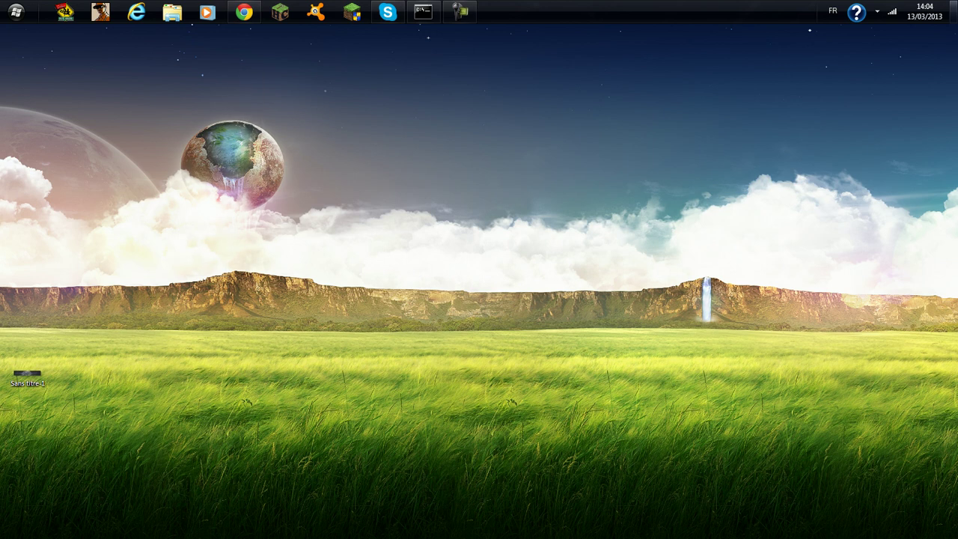
pyautogui.rightClick(244, 11)
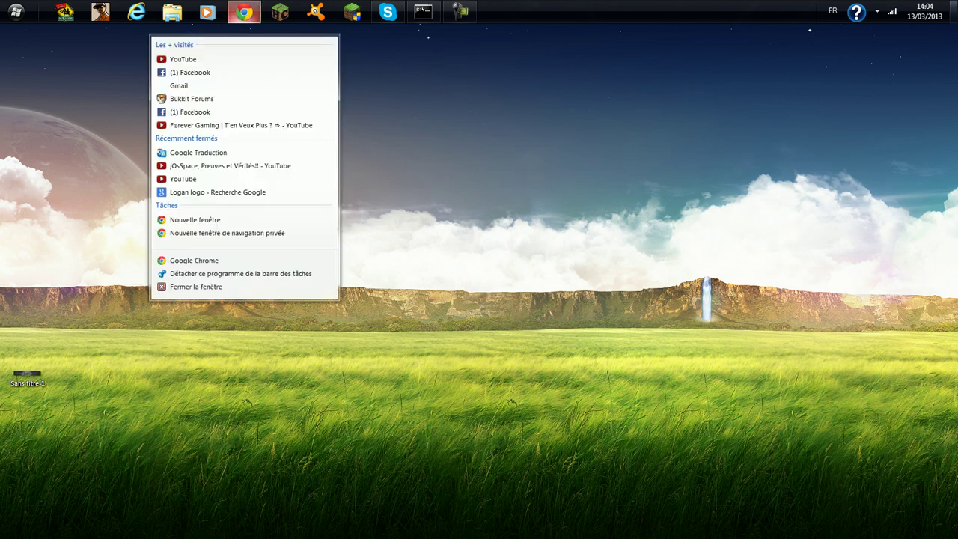
pyautogui.click(196, 287)
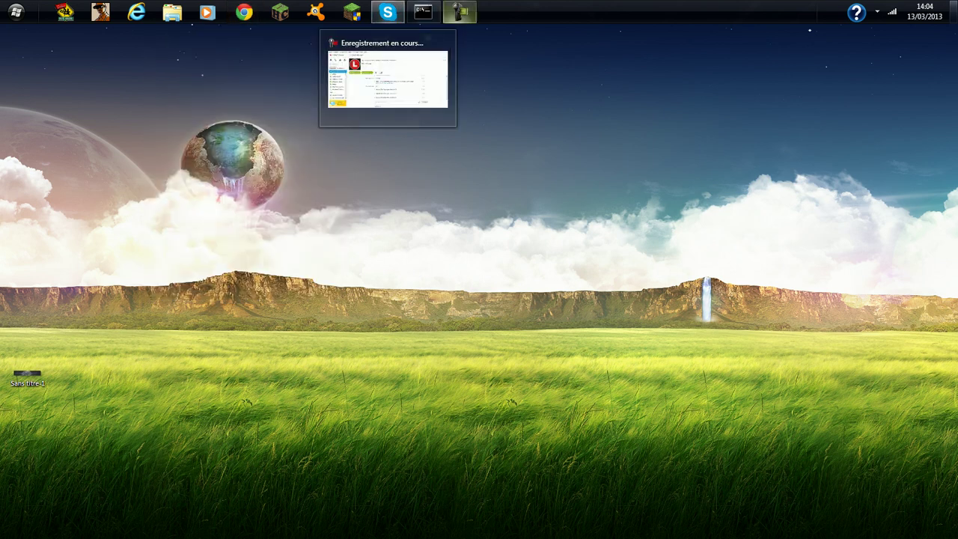
# Step: Launch Adobe Photoshop CS5 and activate the Move tool
pyautogui.click(16, 11)
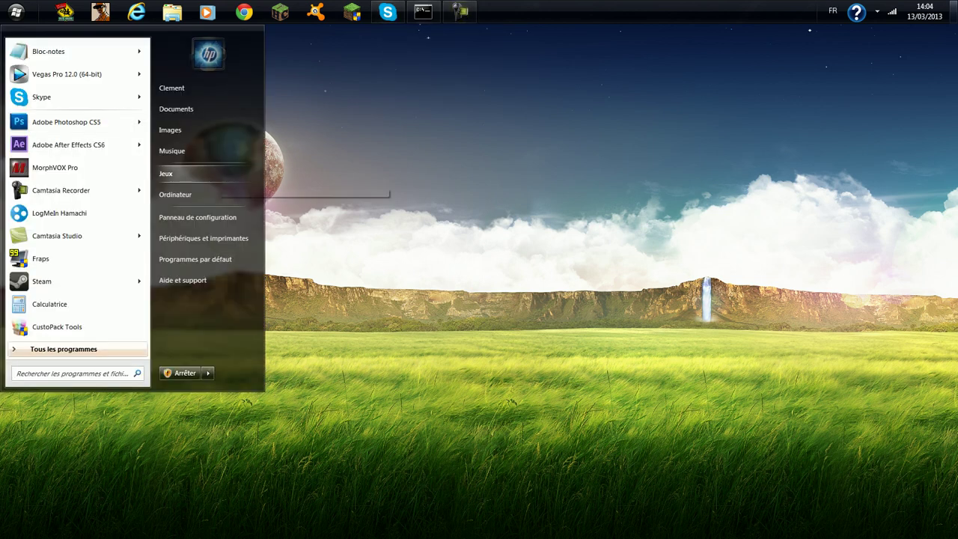
pyautogui.write('Photo')
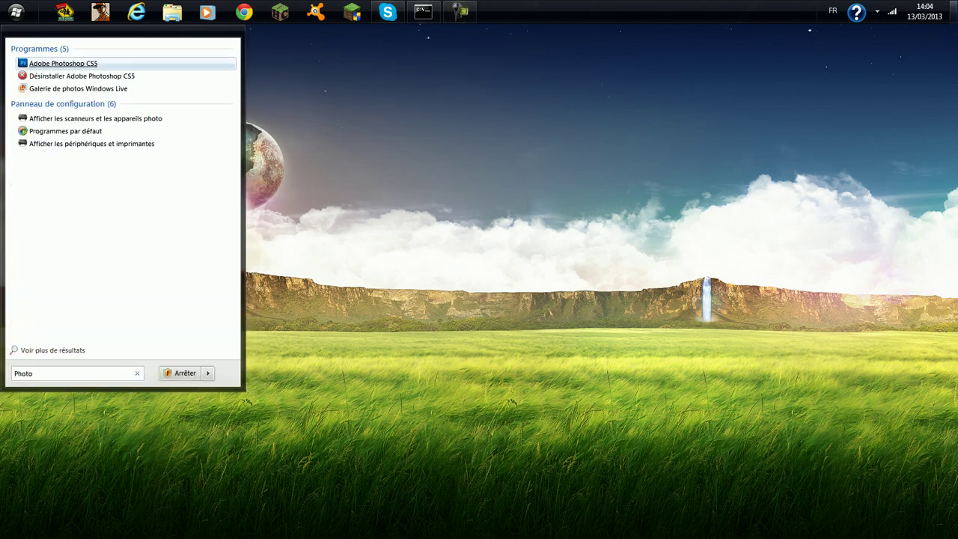
pyautogui.press('Return')
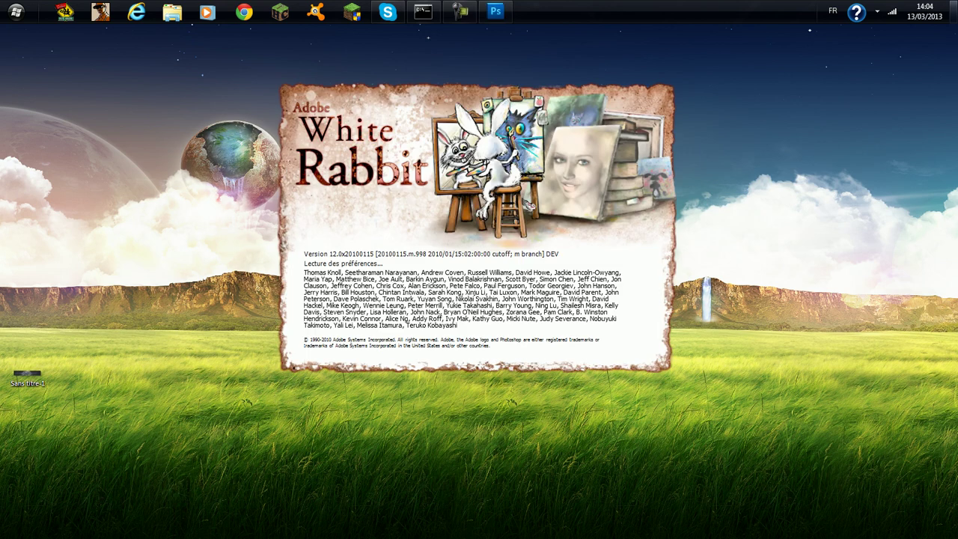
pyautogui.click(460, 12)
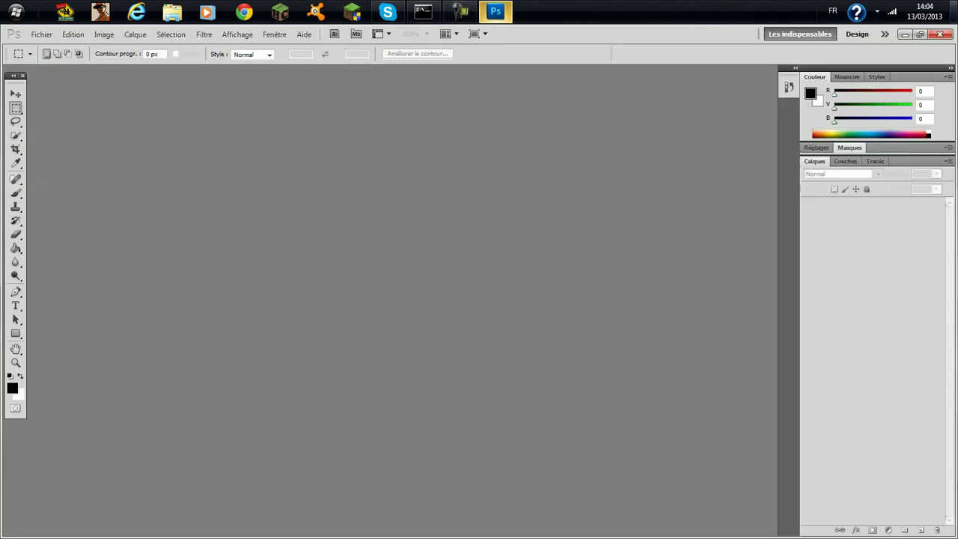
pyautogui.click(16, 94)
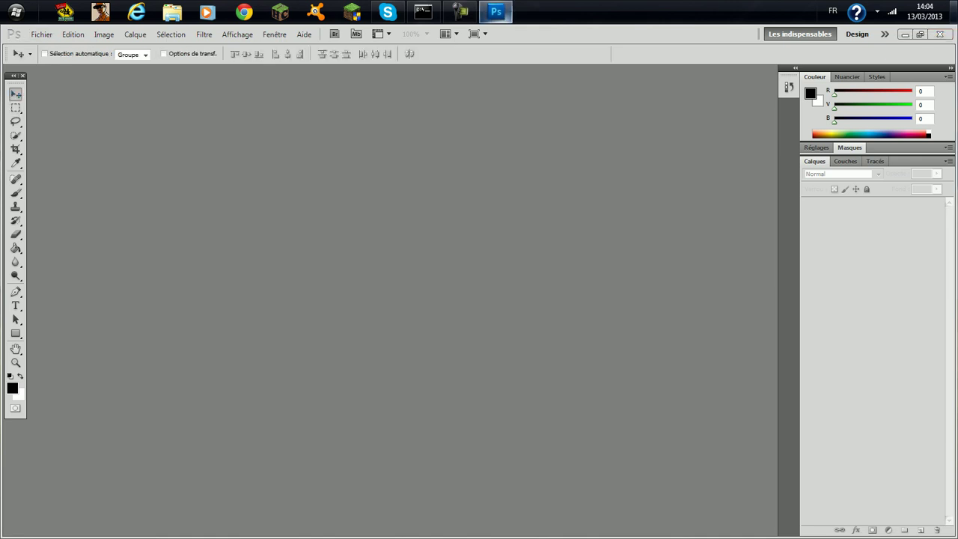
# Step: Minimize Photoshop and switch to the Miix folder in Windows Explorer
pyautogui.click(495, 12)
pyautogui.rightClick(172, 11)
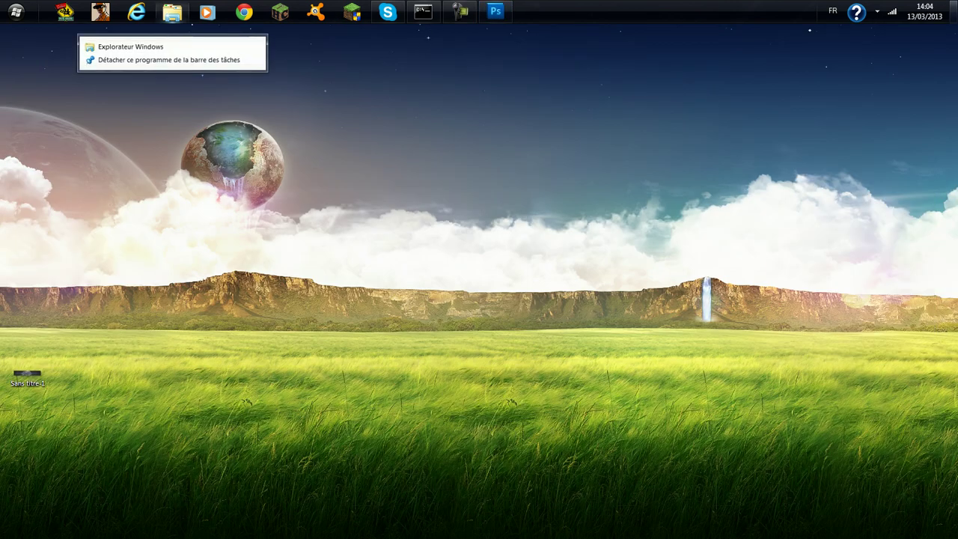
pyautogui.click(104, 59)
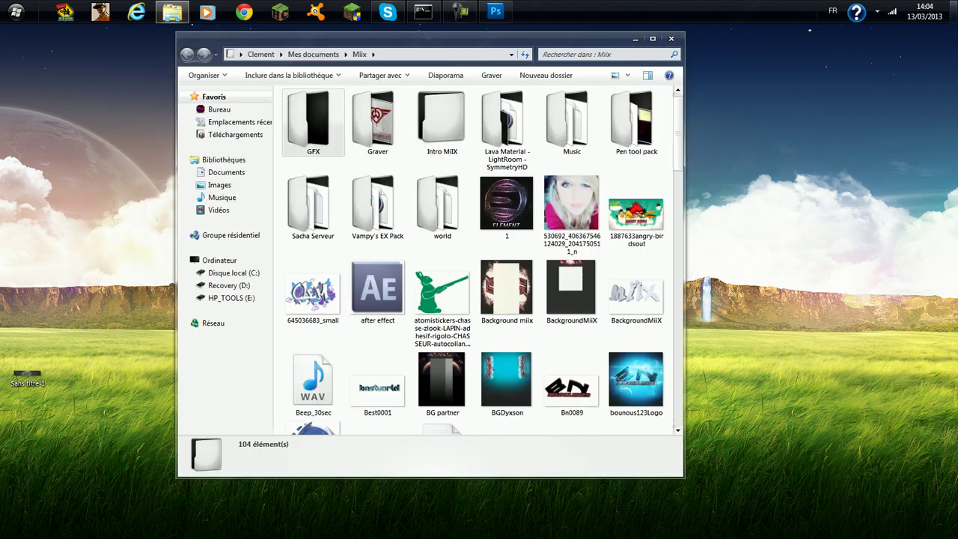
# Step: Look through the subfolders, images and project files stored in the Miix folder
pyautogui.click(313, 123)
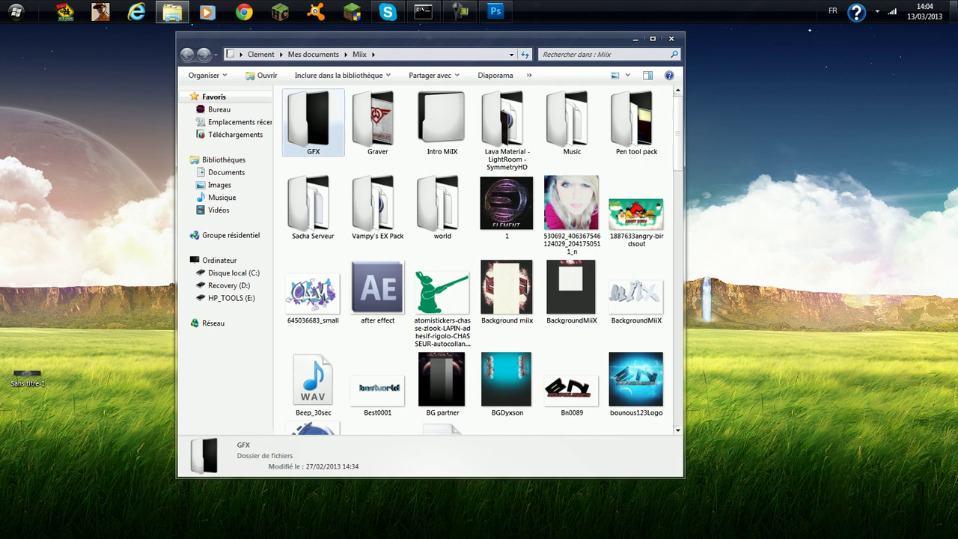
pyautogui.scroll(-10, 554, 113)
pyautogui.scroll(-1, 554, 112)
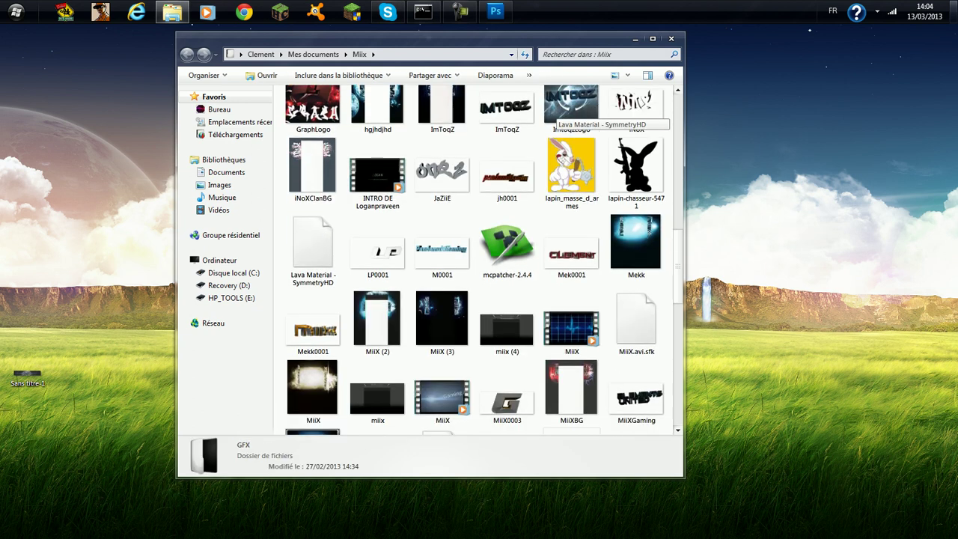
pyautogui.scroll(-5, 554, 113)
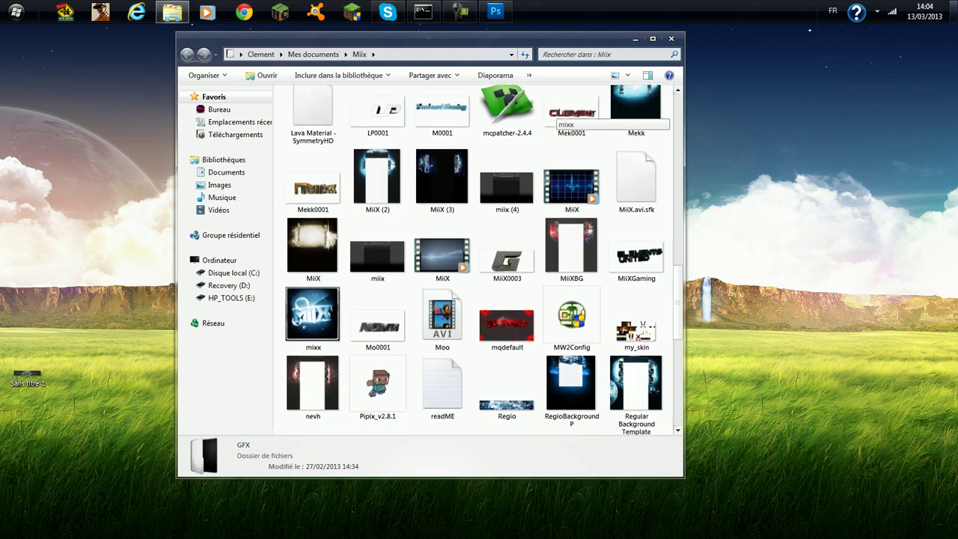
pyautogui.scroll(-7, 554, 113)
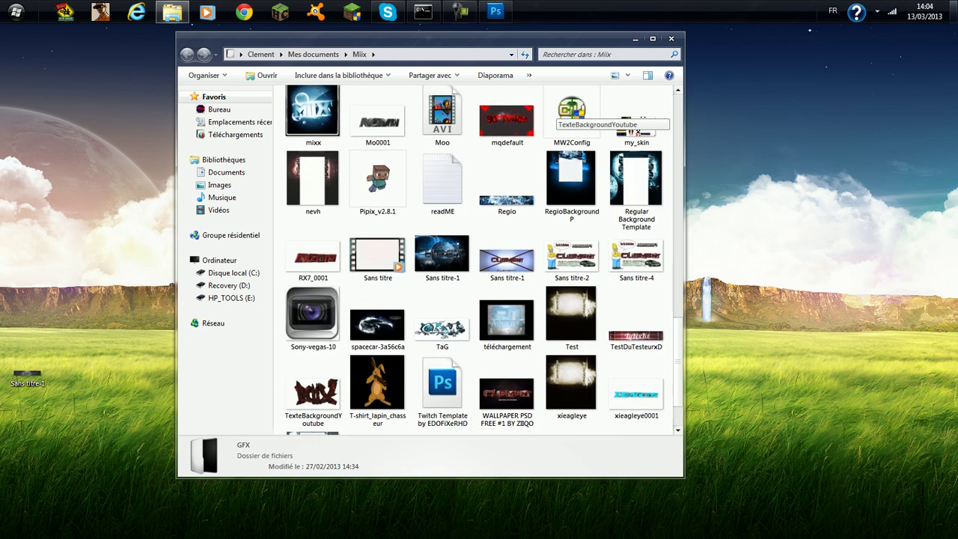
pyautogui.click(636, 337)
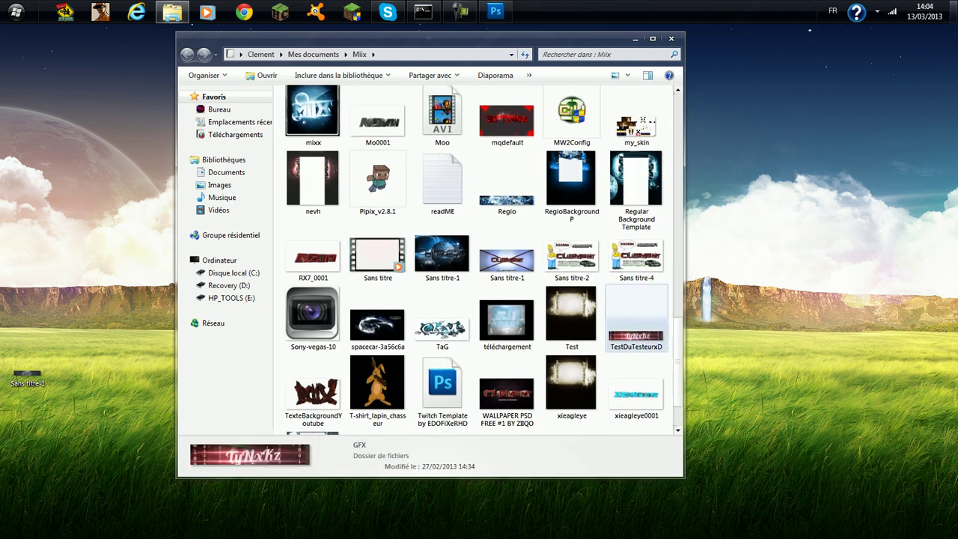
pyautogui.scroll(-1, 636, 329)
pyautogui.scroll(-1, 636, 322)
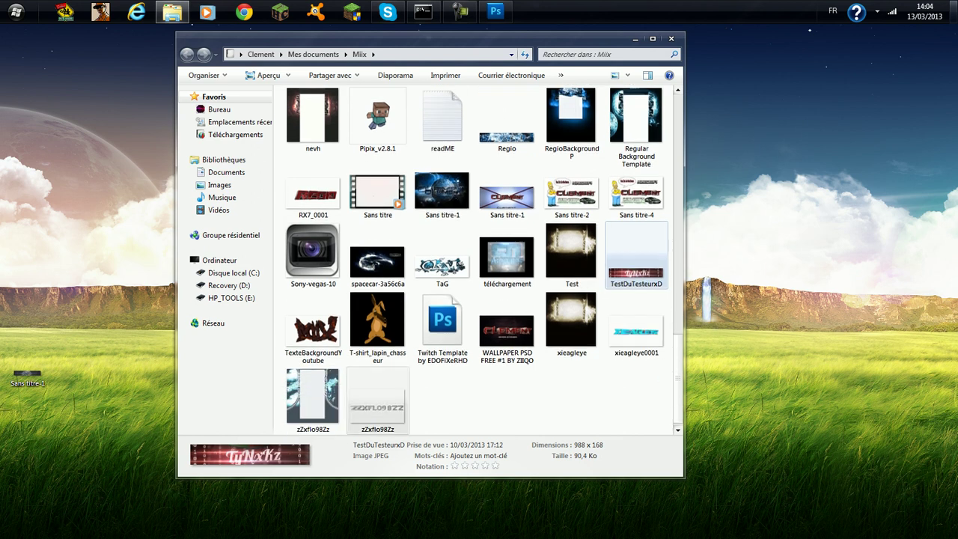
pyautogui.click(378, 406)
pyautogui.press('Up')
pyautogui.press('Up')
pyautogui.press('Up')
pyautogui.press('Up')
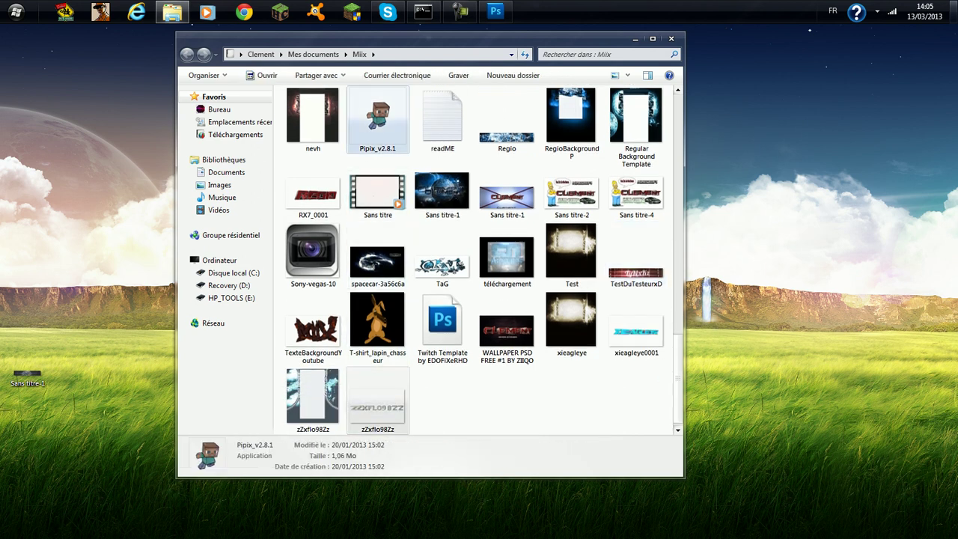
pyautogui.press('Up')
pyautogui.press('Up')
pyautogui.press('Up')
pyautogui.press('Up')
pyautogui.press('Up')
pyautogui.press('Up')
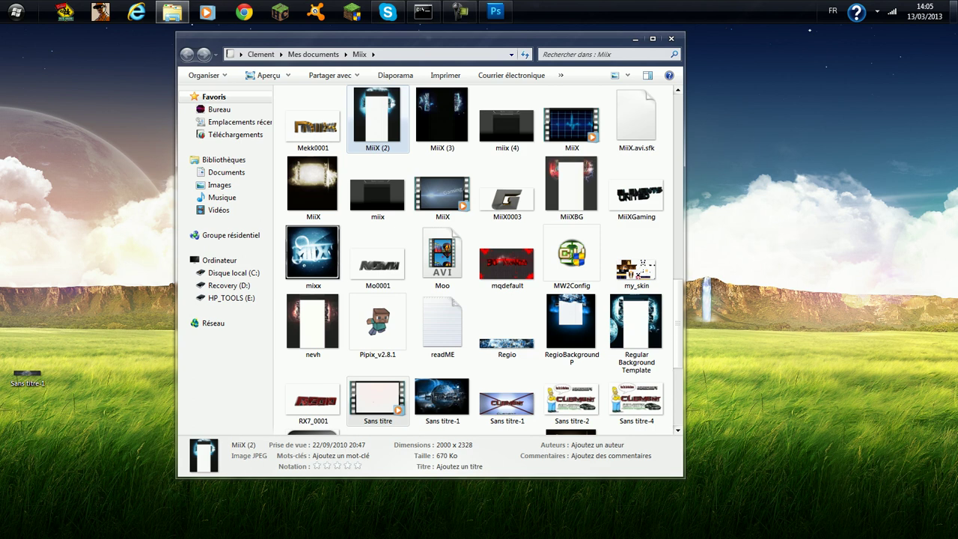
pyautogui.press('Up')
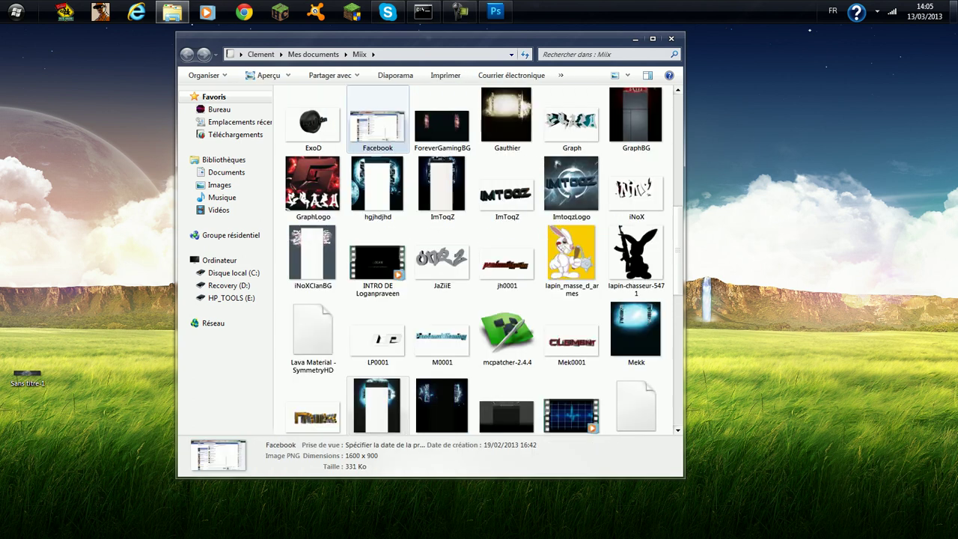
pyautogui.press('Up')
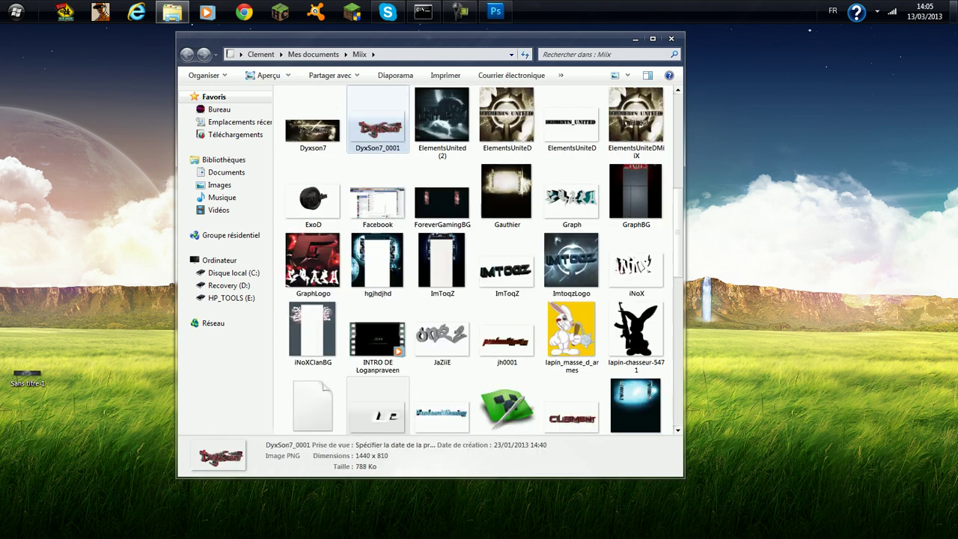
pyautogui.press('Up')
pyautogui.press('Up')
pyautogui.press('Up')
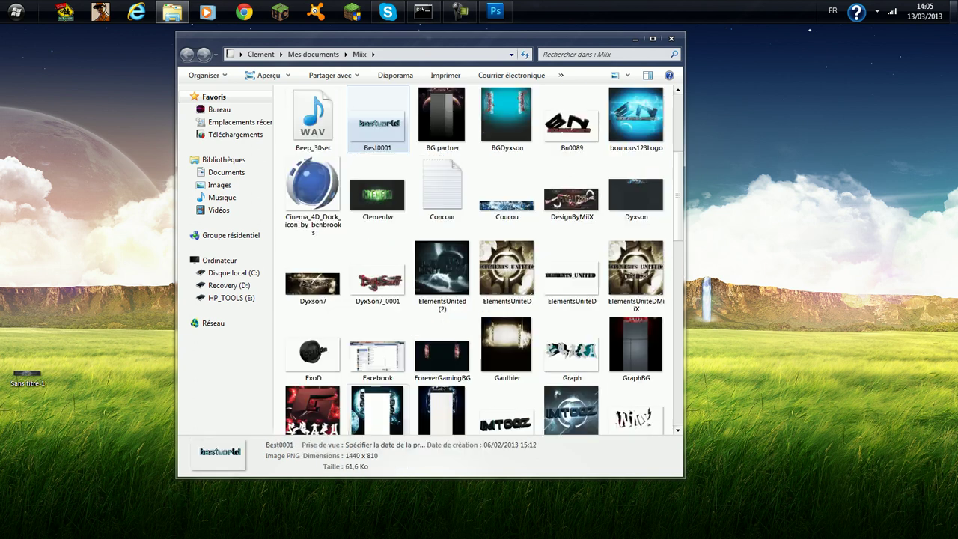
pyautogui.press('Up')
pyautogui.press('Up')
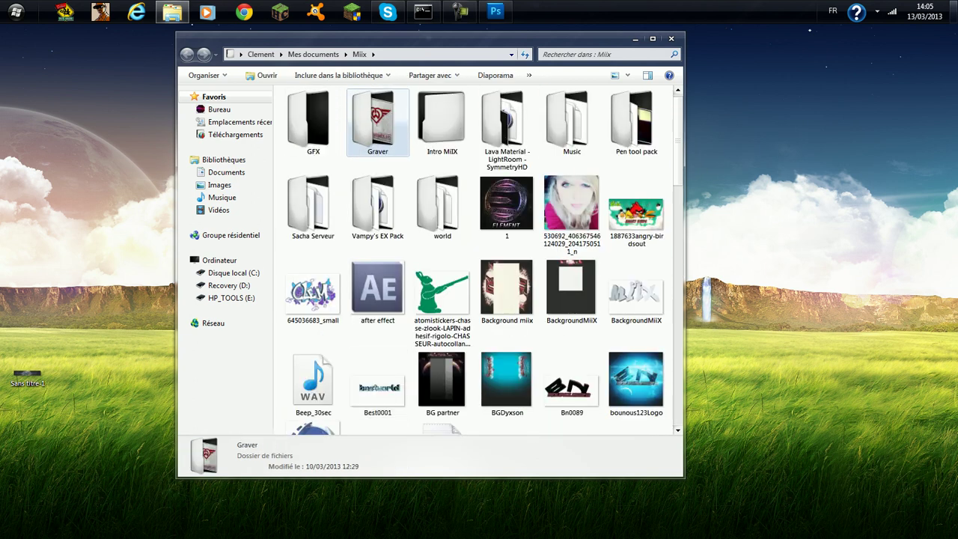
# Step: Open the Bearz Exclusive Pack PSD from the Flare - Color - Pack folder inside GFX in Photoshop
pyautogui.doubleClick(313, 122)
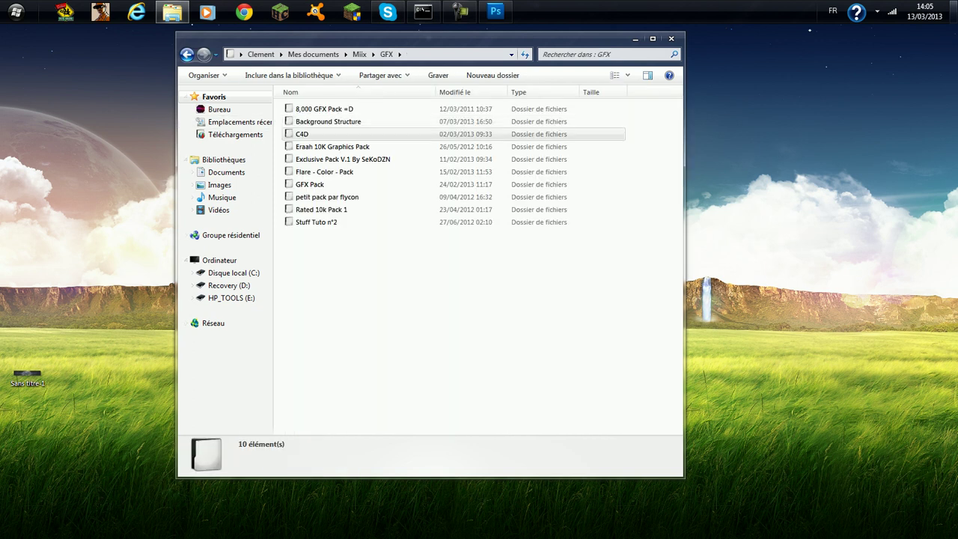
pyautogui.click(348, 172)
pyautogui.doubleClick(329, 172)
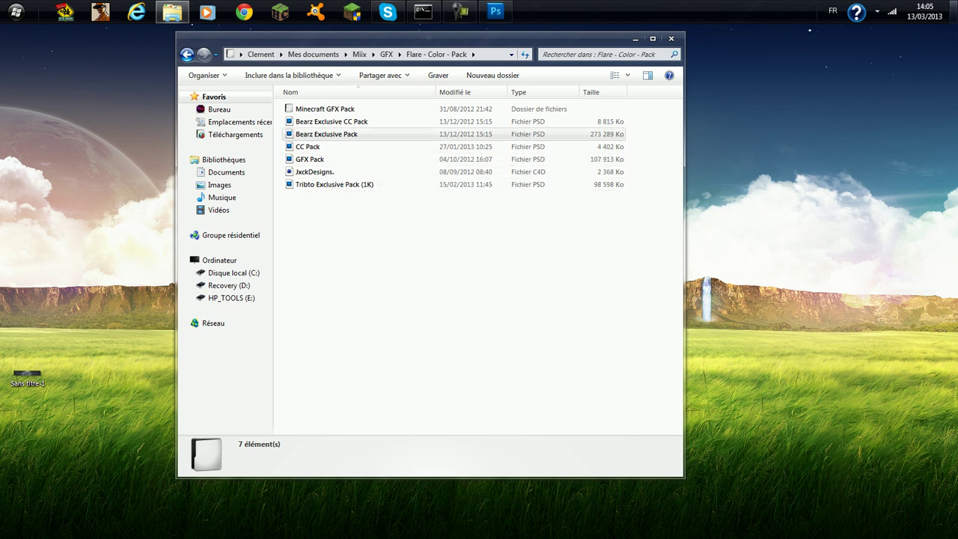
pyautogui.click(335, 134)
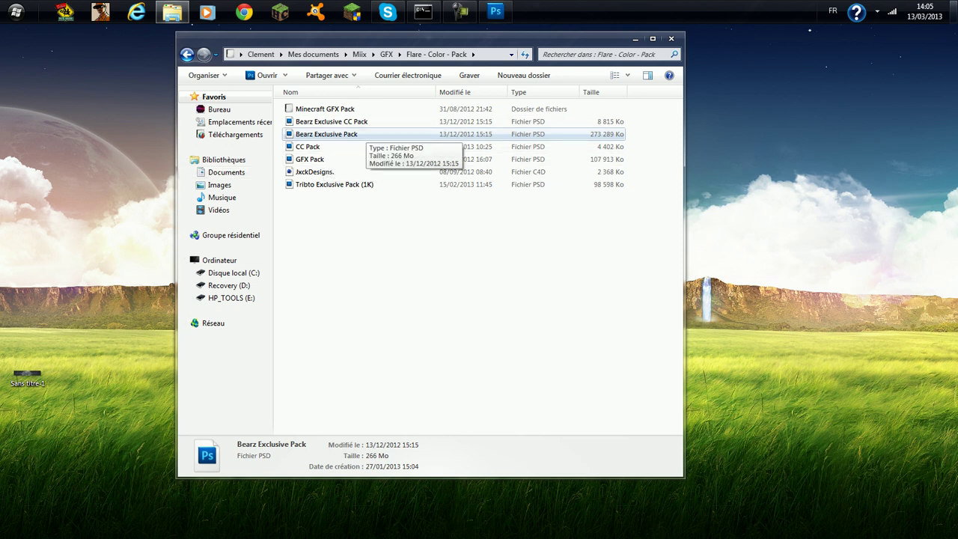
pyautogui.click(495, 11)
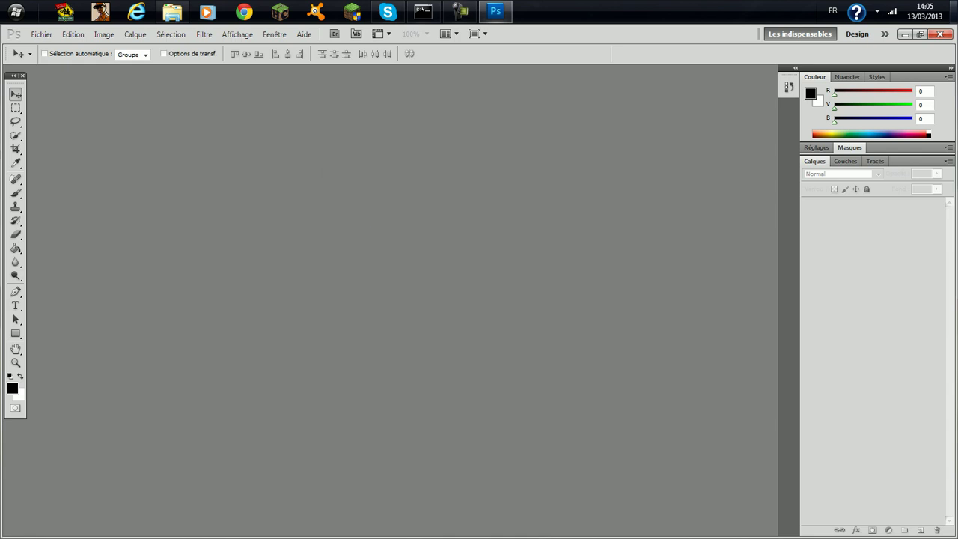
pyautogui.press('Return')
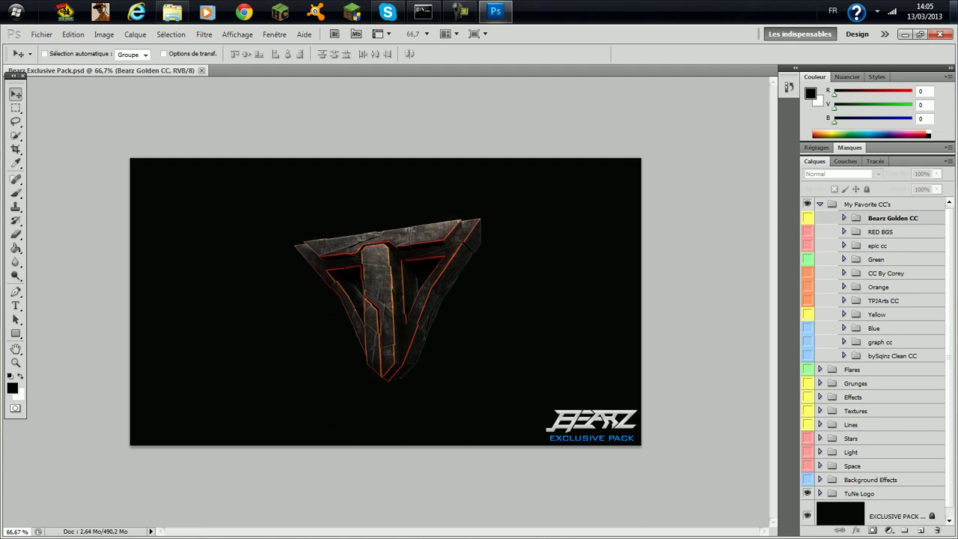
# Step: Open the Partenaire Structurer PSD from the Background Structure folder inside GFX in Photoshop
pyautogui.click(172, 11)
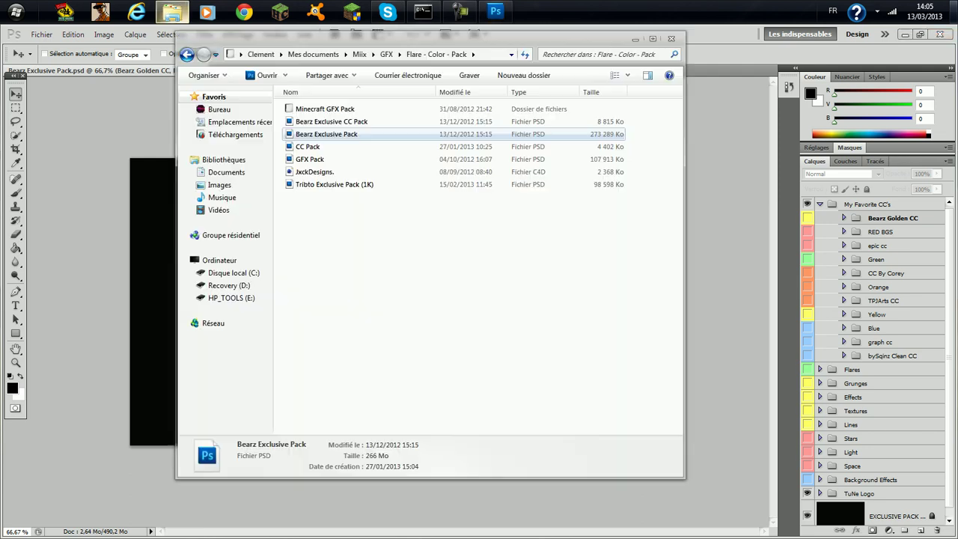
pyautogui.click(187, 54)
pyautogui.doubleClick(329, 121)
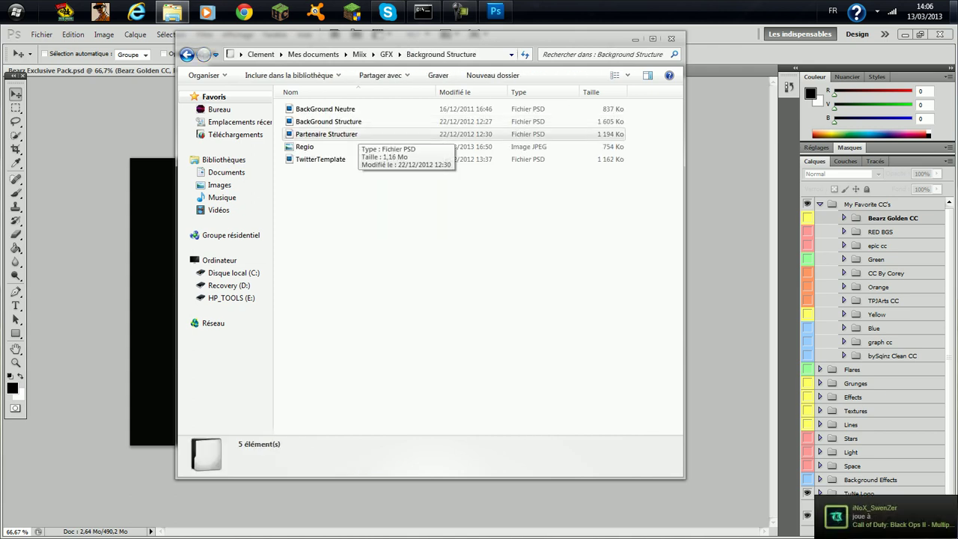
pyautogui.click(359, 134)
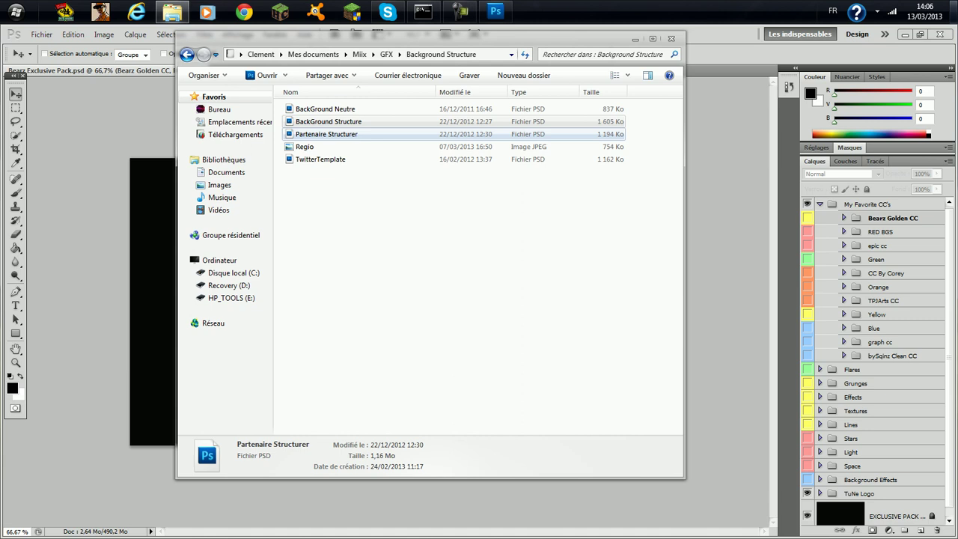
pyautogui.doubleClick(328, 121)
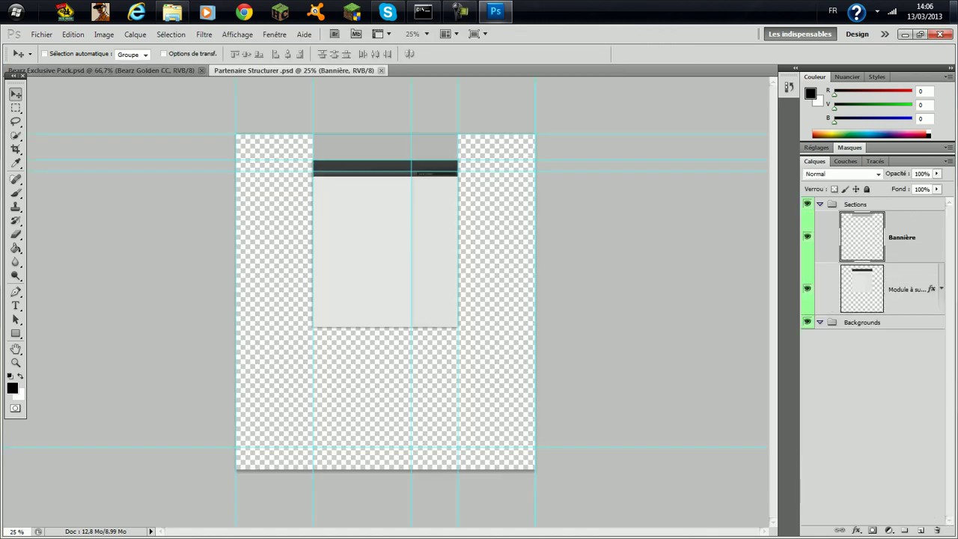
# Step: Hide the Bannière layer and collapse the Sections group in the Partenaire Structurer document
pyautogui.click(807, 236)
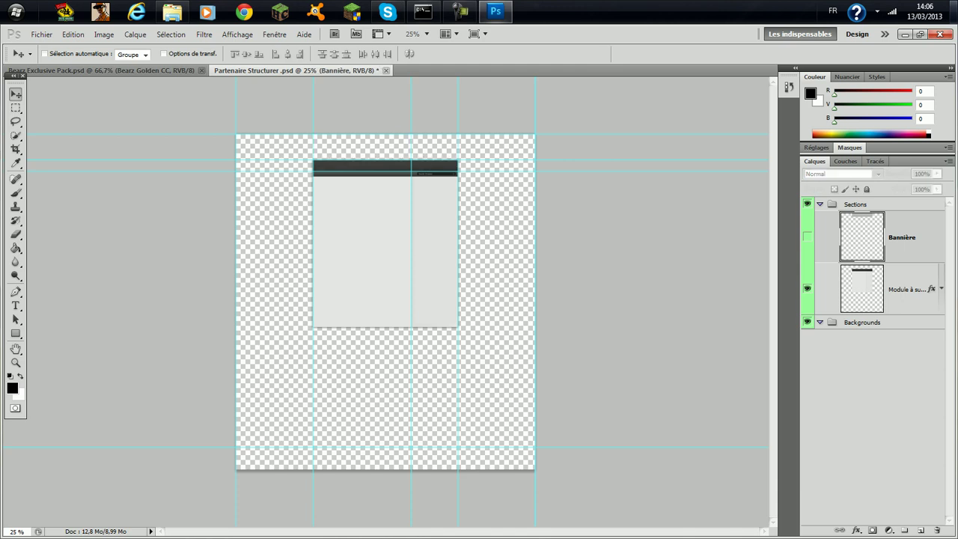
pyautogui.click(821, 204)
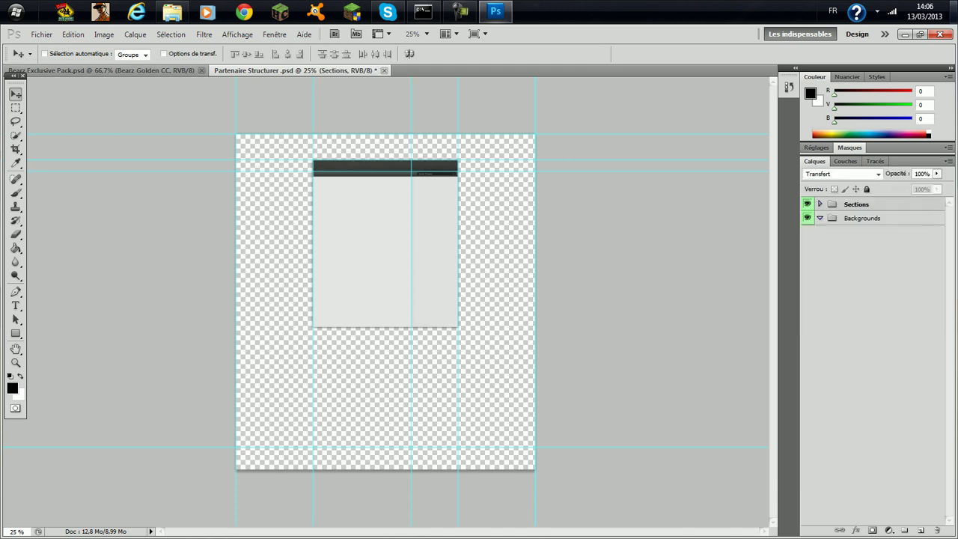
# Step: Make the Yellow and Blue groups under My Favorite CC's visible in the Bearz Exclusive Pack document
pyautogui.click(112, 70)
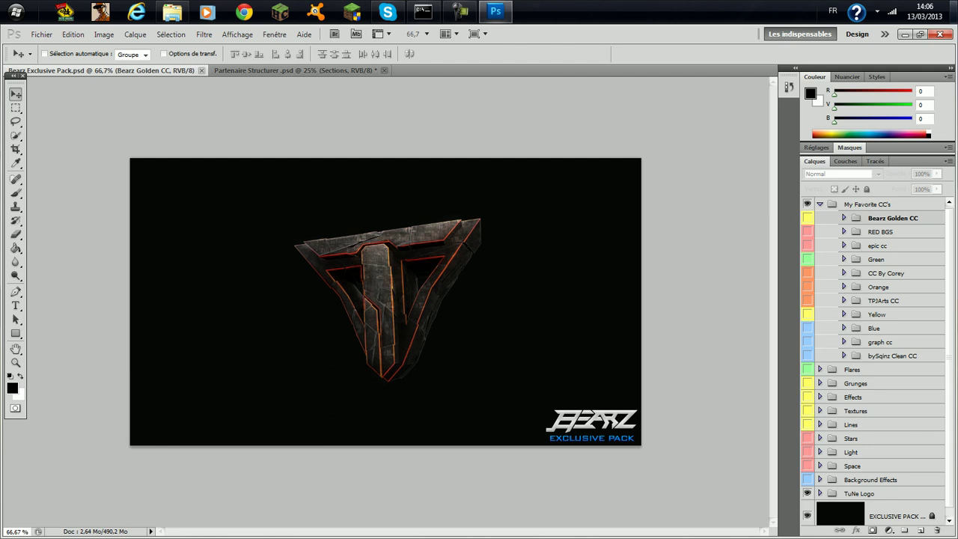
pyautogui.click(808, 246)
pyautogui.click(807, 246)
pyautogui.moveTo(808, 315); pyautogui.dragTo(808, 328)
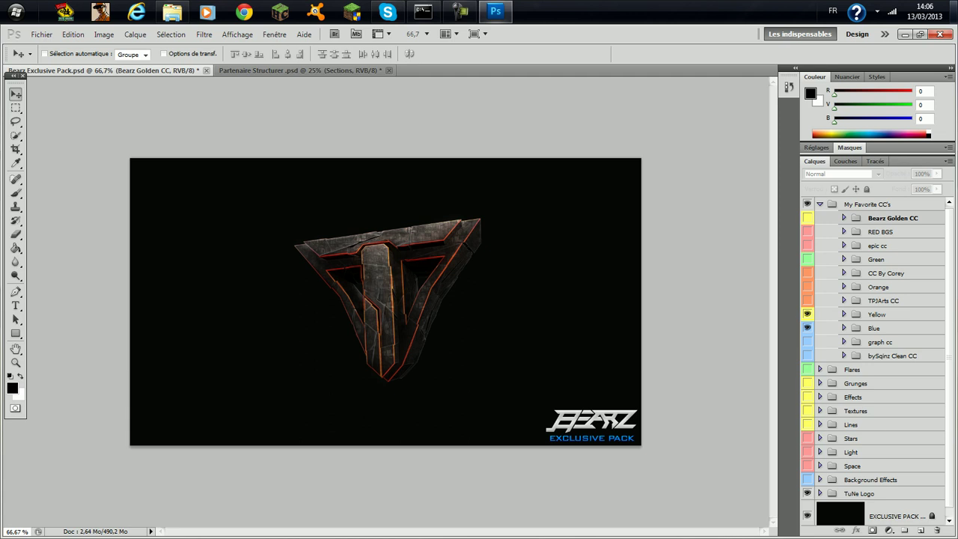
# Step: Hide the Yellow and Blue groups under My Favorite CC's in the Bearz Exclusive Pack document
pyautogui.click(807, 315)
pyautogui.click(807, 328)
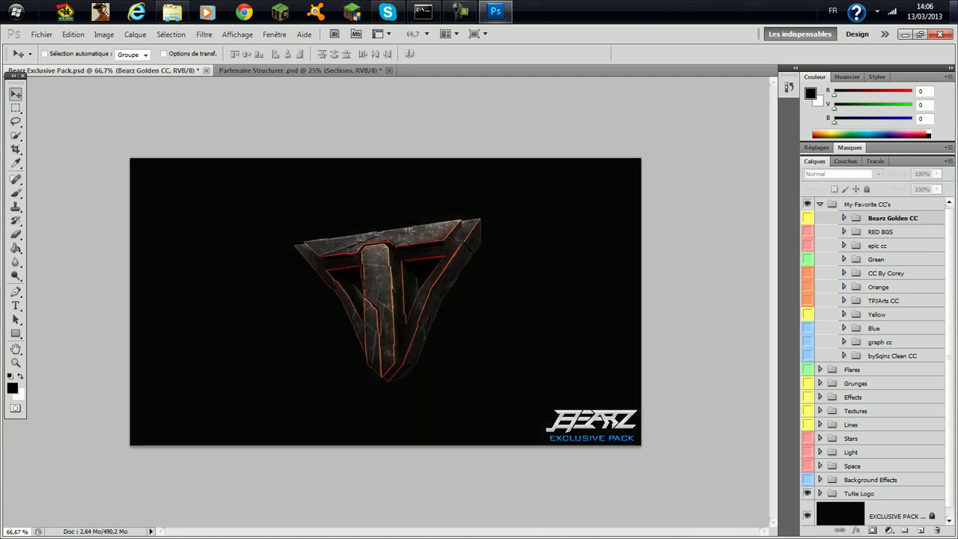
# Step: Duplicate the Blue group into the Partenaire Structurer document and delete the copy there
pyautogui.rightClick(877, 326)
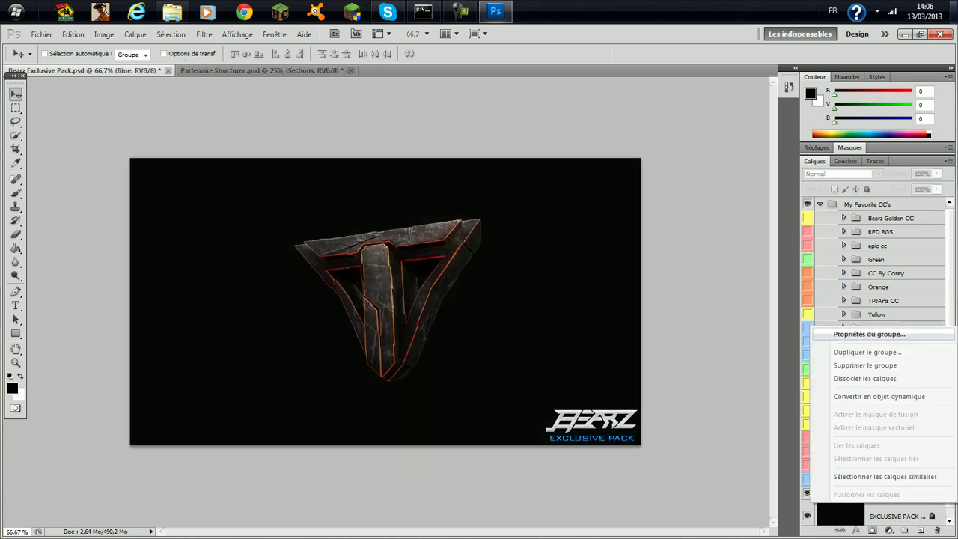
pyautogui.click(868, 351)
pyautogui.click(466, 207)
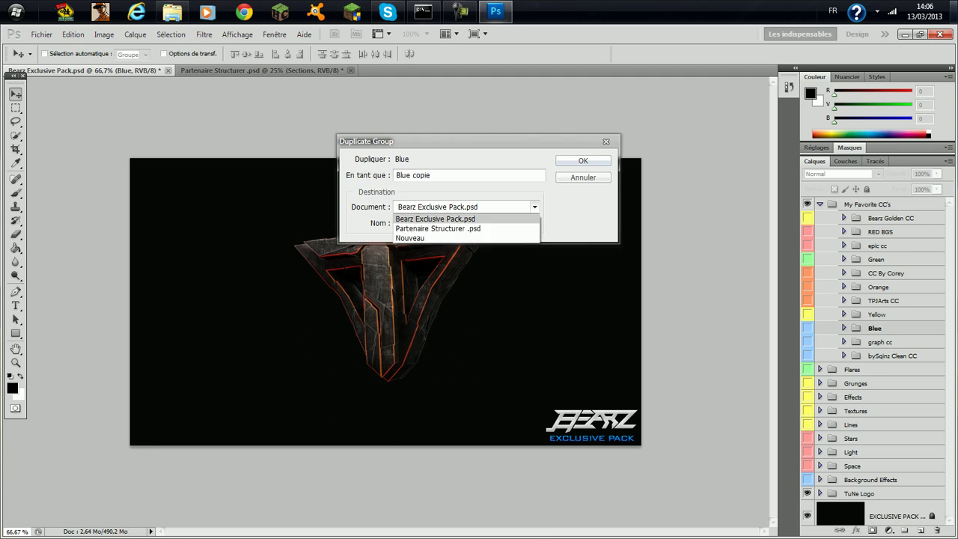
pyautogui.click(466, 227)
pyautogui.press('Return')
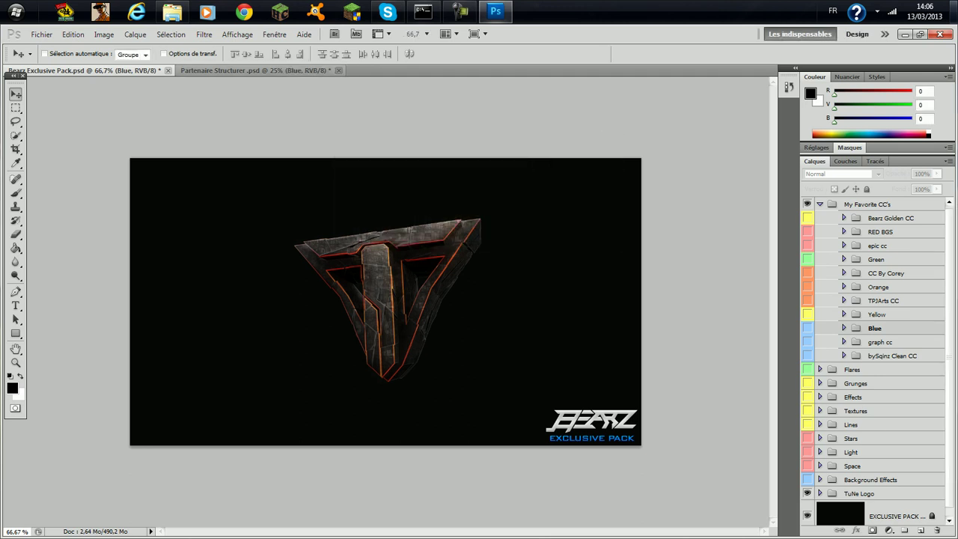
pyautogui.click(255, 70)
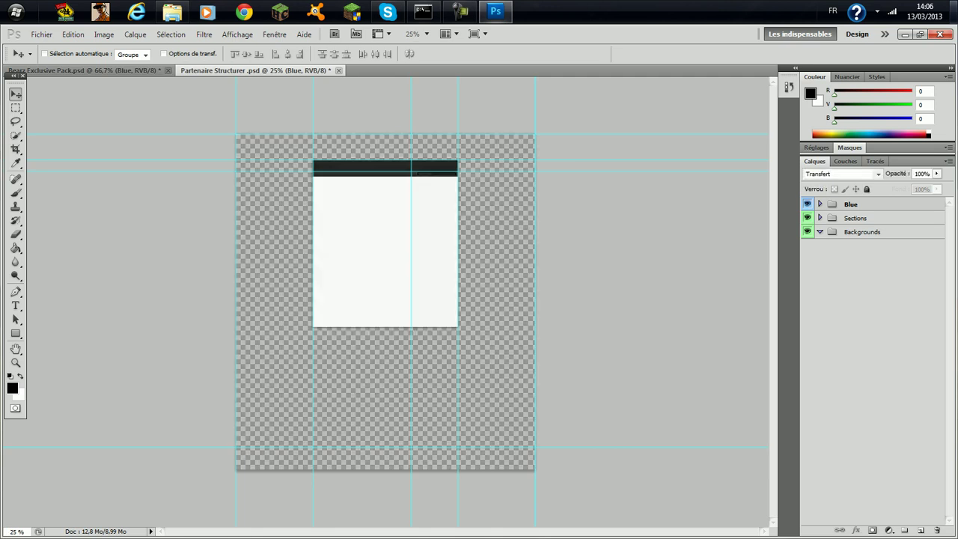
pyautogui.press('Delete')
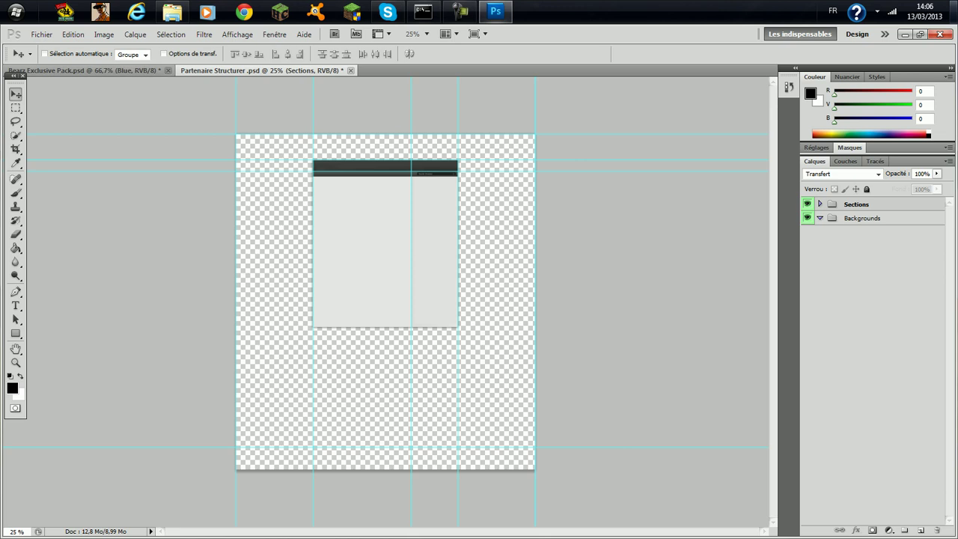
# Step: Preview the Bearz Golden CC and RED BGS groups in Bearz Exclusive Pack, and duplicate RED BGS into the Partenaire Structurer document
pyautogui.hotkey('ctrl', 'Tab')
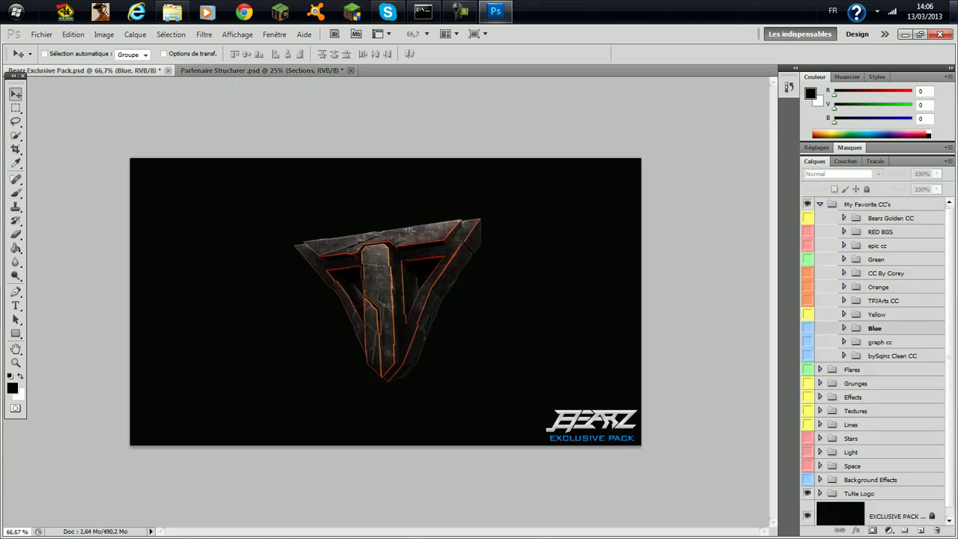
pyautogui.click(807, 217)
pyautogui.click(808, 217)
pyautogui.click(808, 231)
pyautogui.click(808, 232)
pyautogui.rightClick(879, 231)
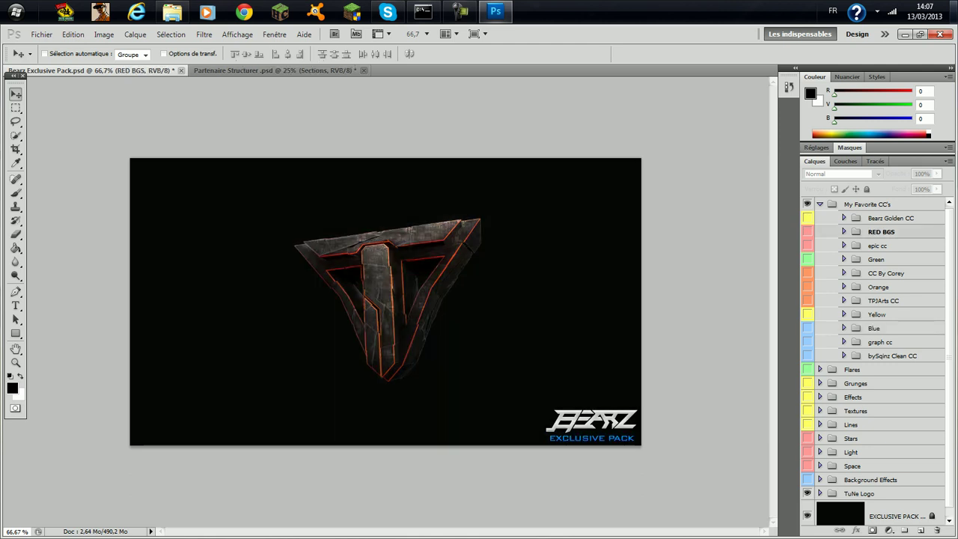
pyautogui.click(867, 258)
pyautogui.click(479, 207)
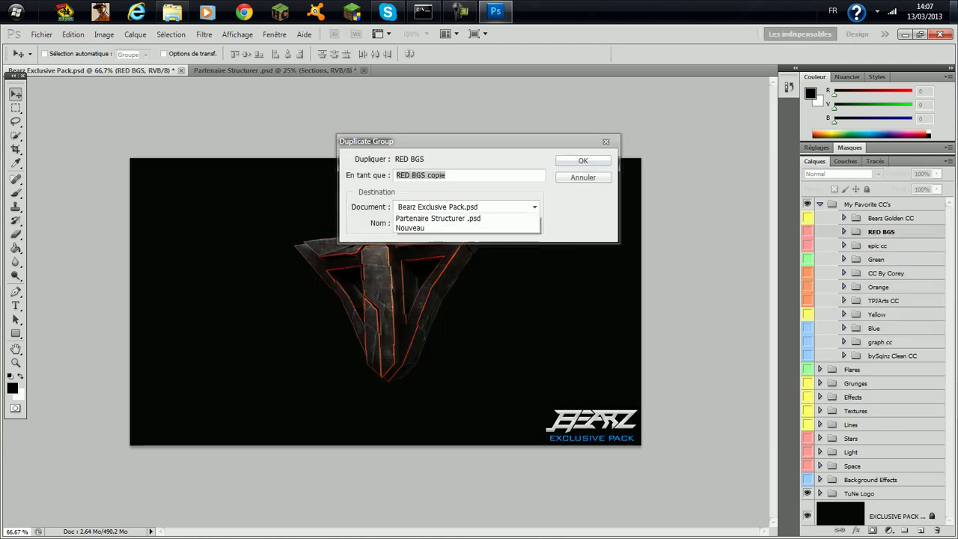
pyautogui.click(464, 228)
pyautogui.press('Return')
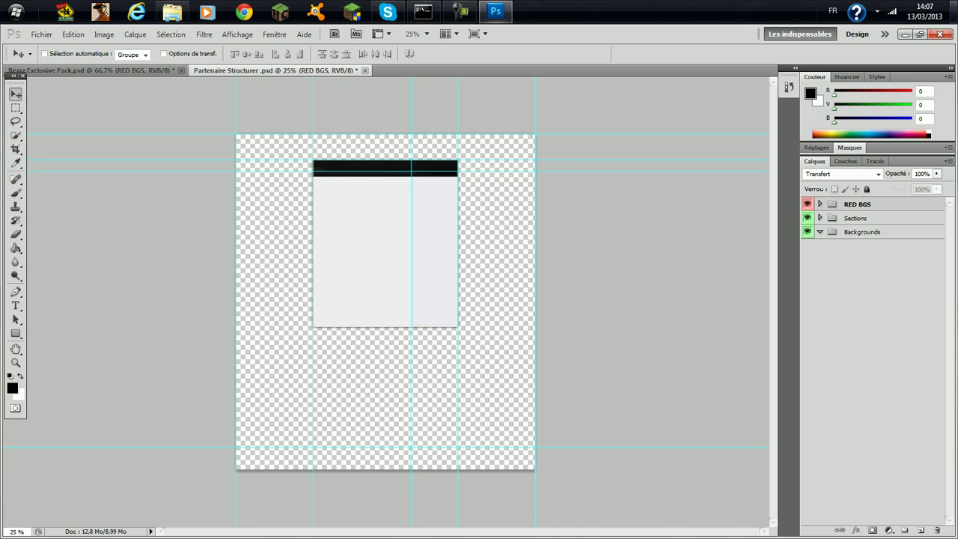
# Step: Examine the channel template's header at 100% zoom and set the document view to 50%
pyautogui.click(426, 34)
pyautogui.click(423, 76)
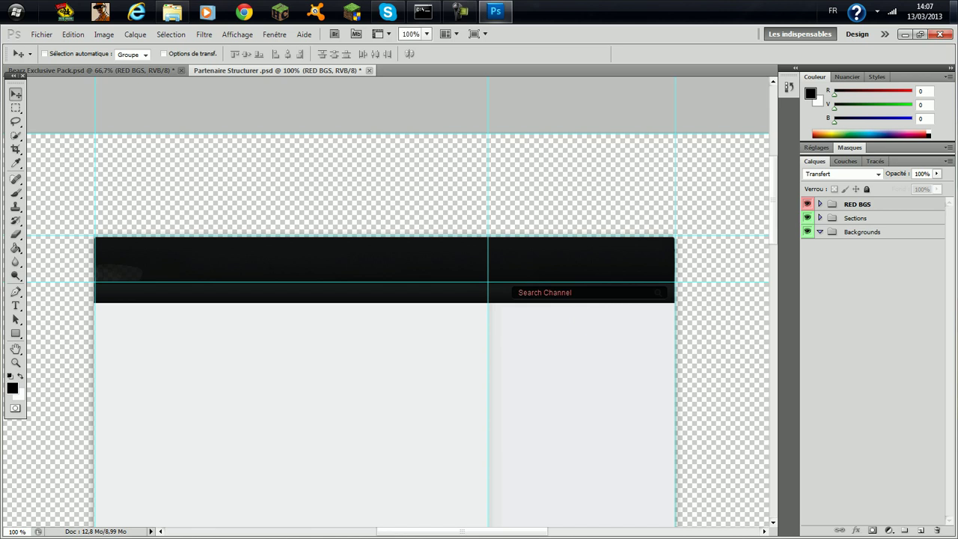
pyautogui.click(426, 34)
pyautogui.click(427, 62)
pyautogui.click(42, 35)
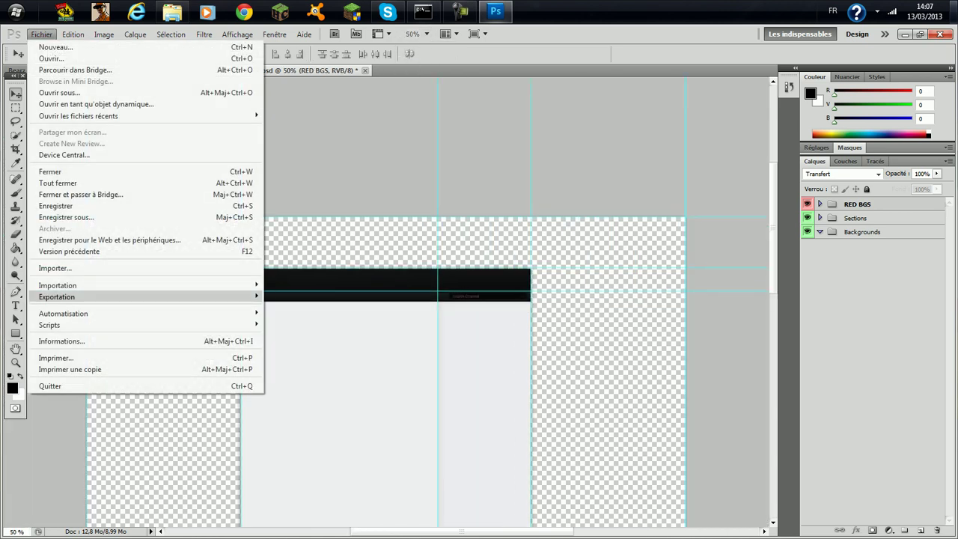
pyautogui.click(57, 268)
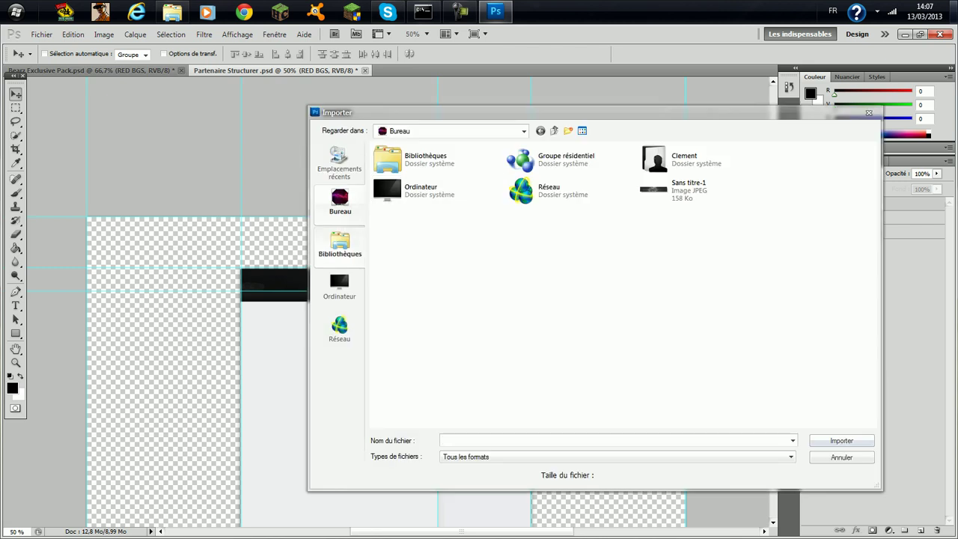
pyautogui.doubleClick(382, 164)
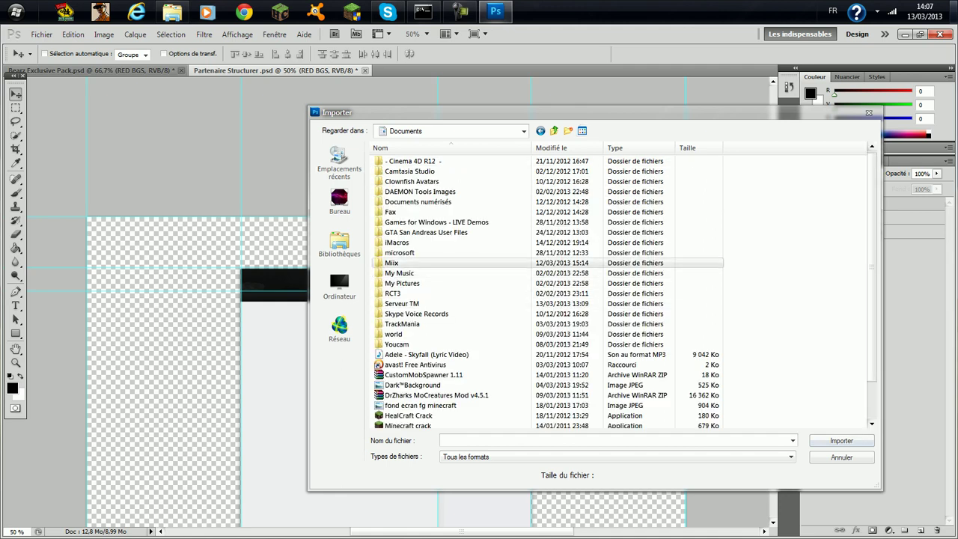
pyautogui.doubleClick(392, 263)
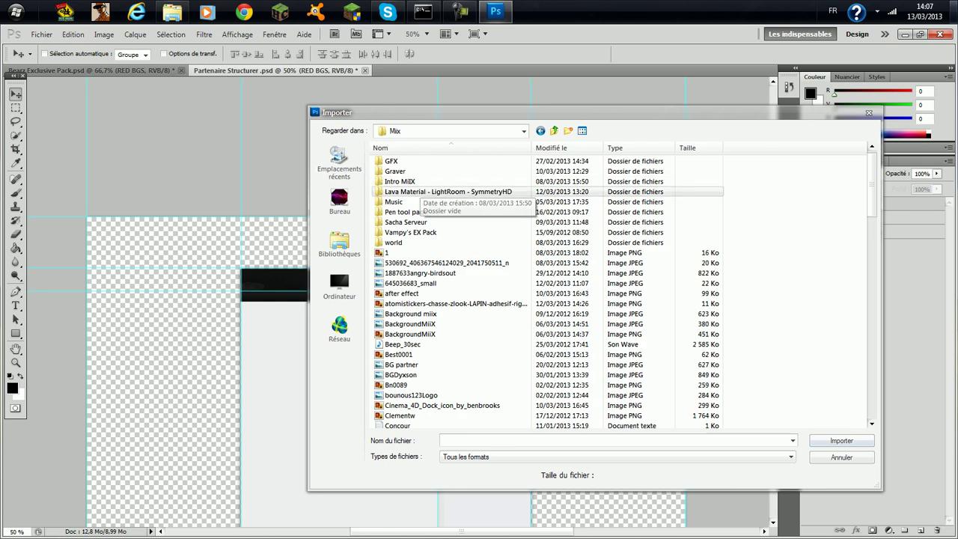
pyautogui.click(953, 11)
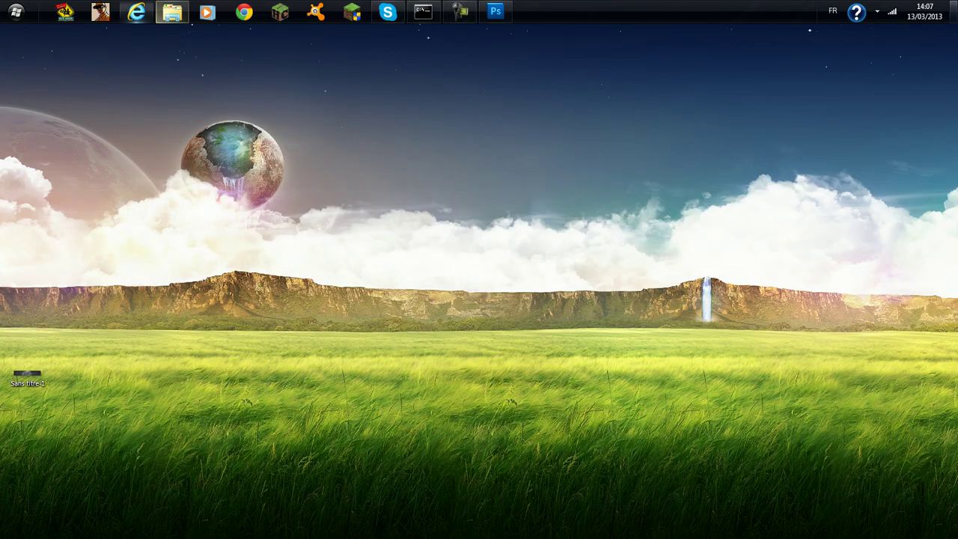
# Step: Switch to Windows Explorer and look through the image thumbnails in the Miix folder for material for the background
pyautogui.click(172, 11)
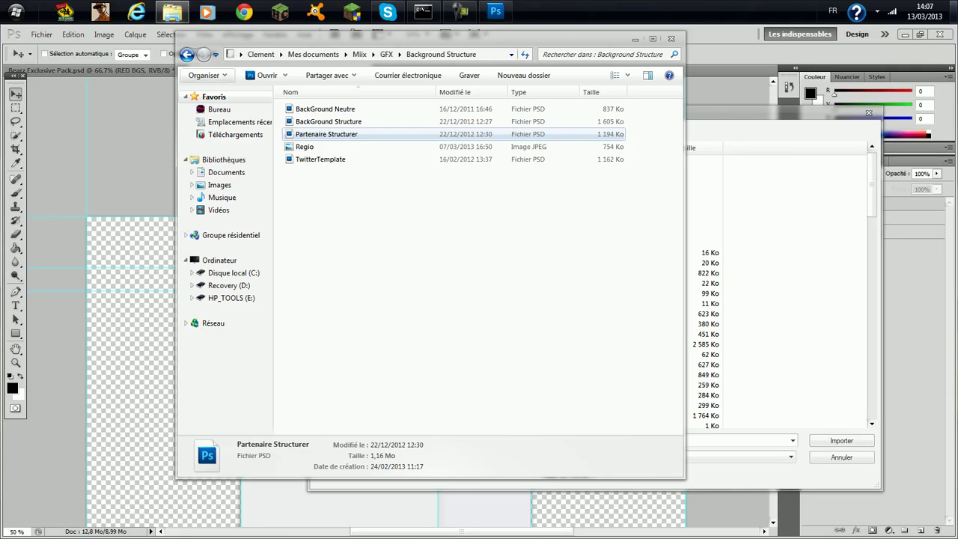
pyautogui.click(373, 54)
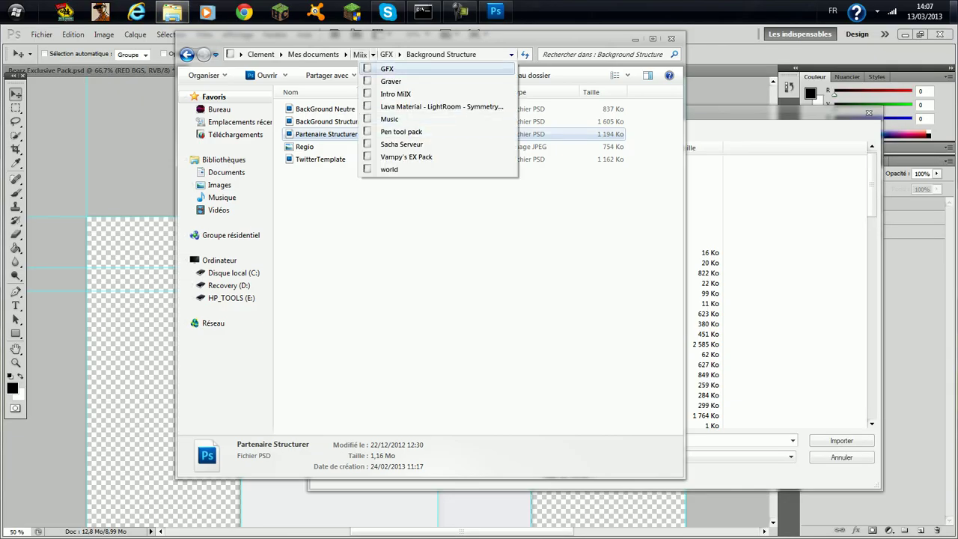
pyautogui.click(387, 70)
pyautogui.click(360, 54)
pyautogui.click(379, 165)
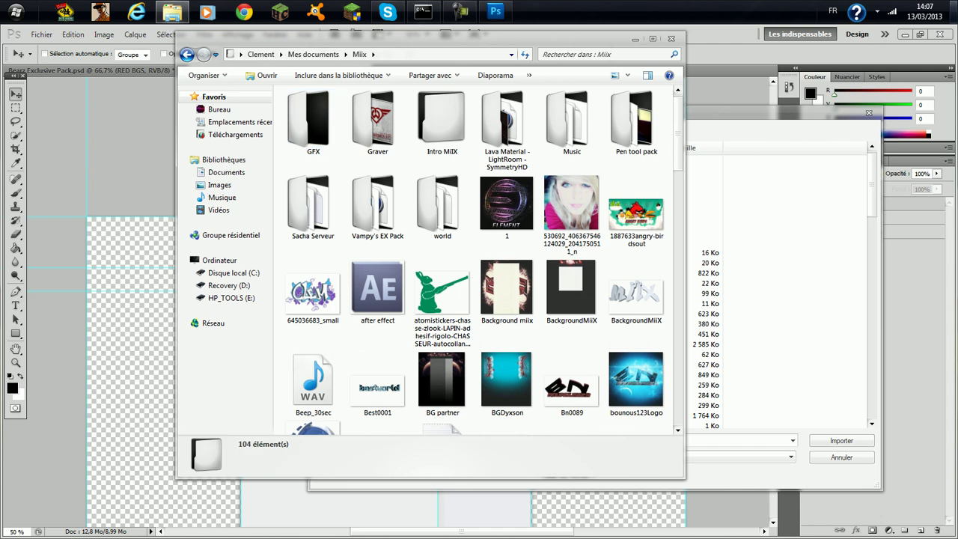
pyautogui.press('Down')
pyautogui.press('Down')
pyautogui.scroll(-5, 427, 258)
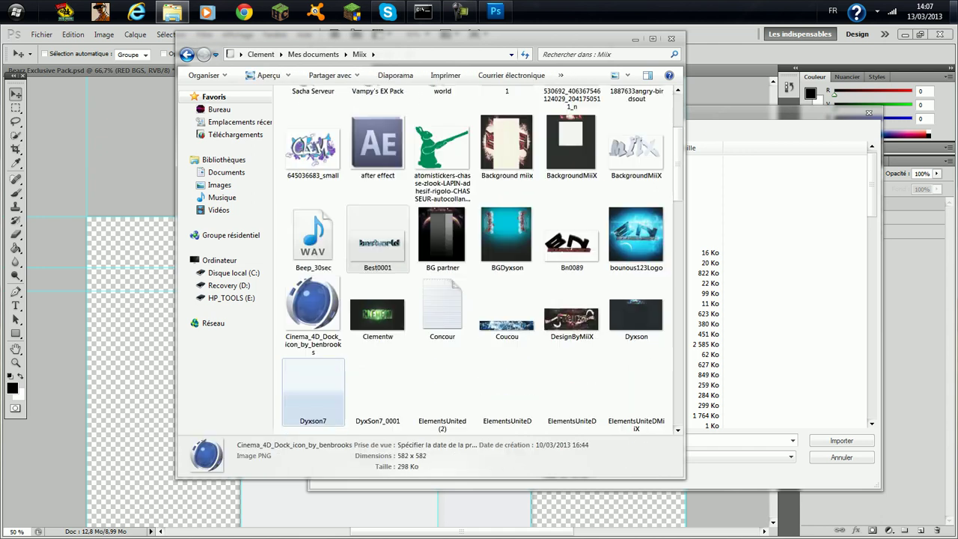
pyautogui.scroll(-10, 313, 401)
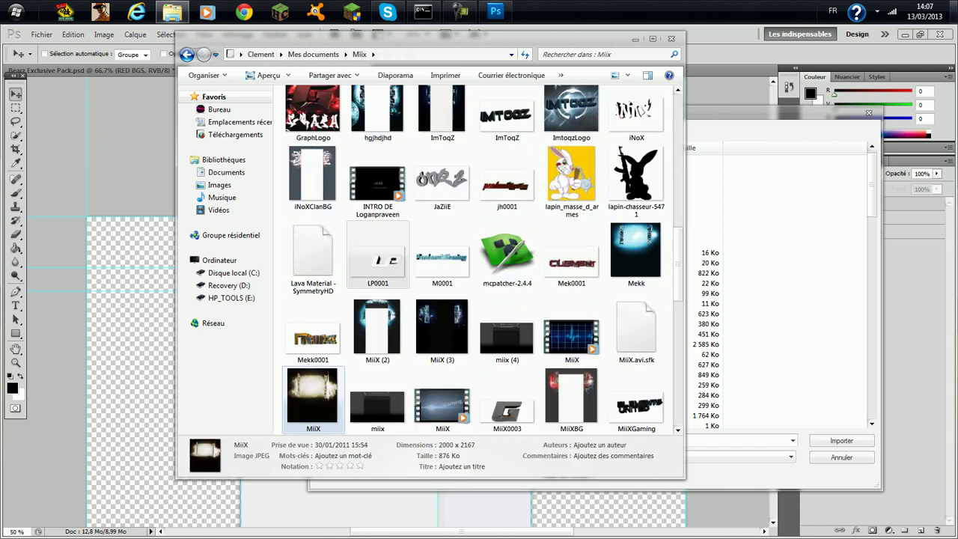
pyautogui.scroll(-3, 313, 404)
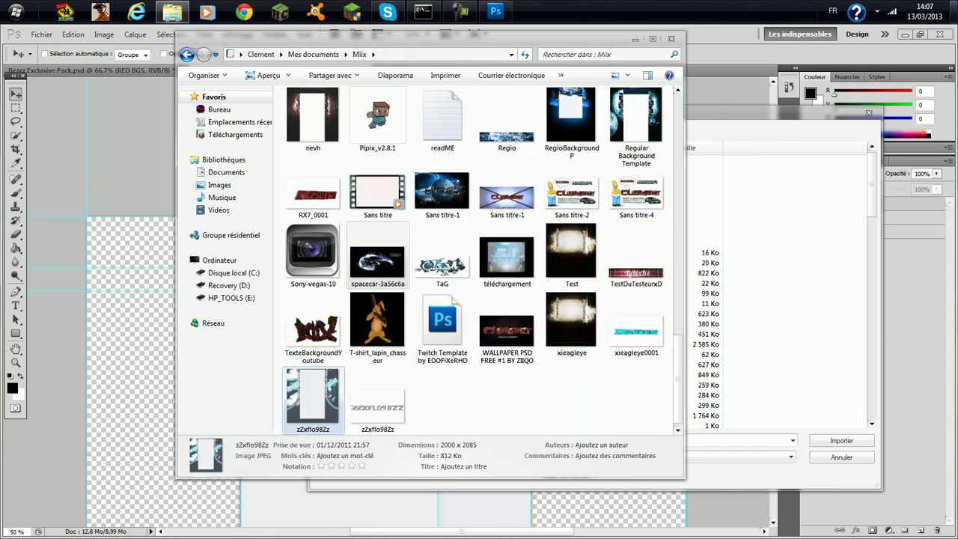
pyautogui.press('Up')
pyautogui.press('Up')
pyautogui.press('Right')
pyautogui.press('Right')
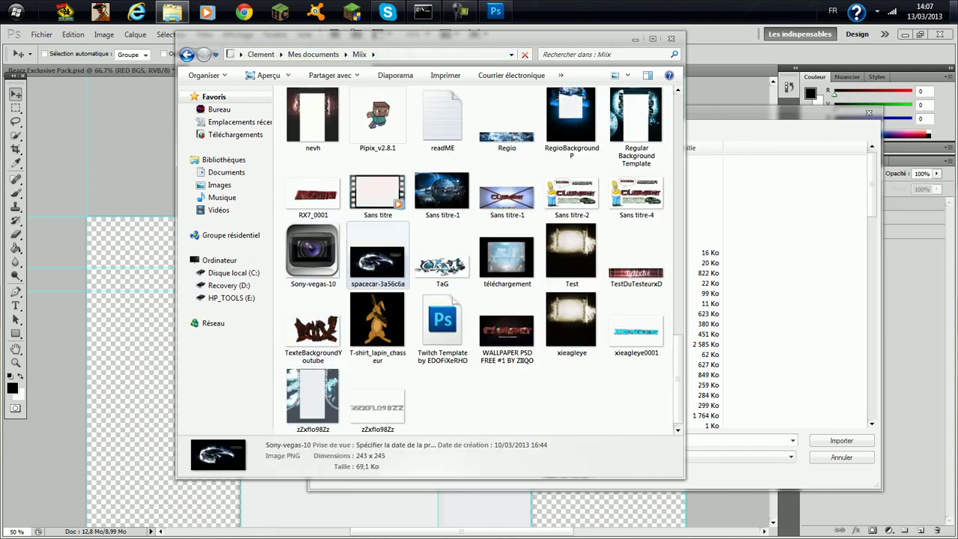
pyautogui.press('Down')
pyautogui.press('Up')
pyautogui.press('Up')
pyautogui.press('Left')
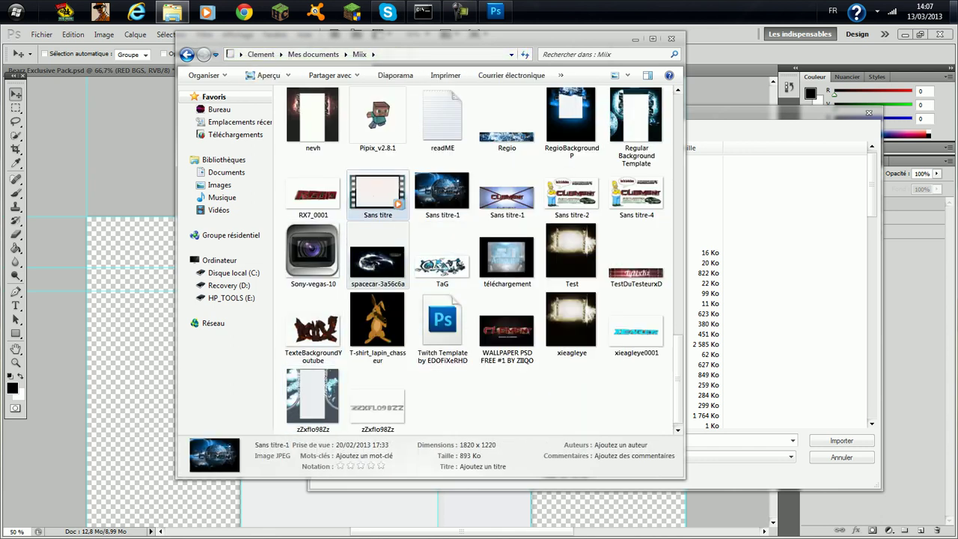
pyautogui.press('Up')
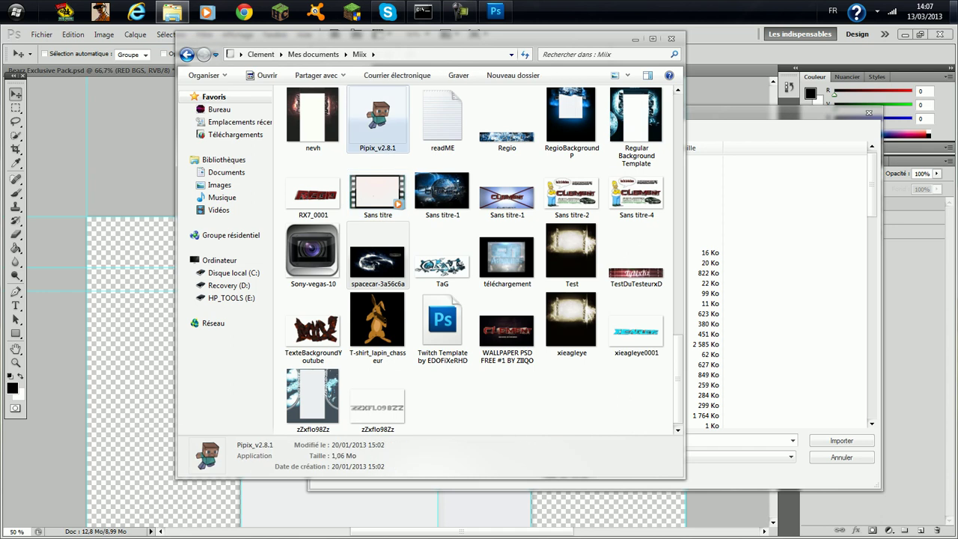
pyautogui.press('Up')
pyautogui.press('Up')
pyautogui.press('Up')
pyautogui.press('Up')
pyautogui.press('Up')
pyautogui.press('Up')
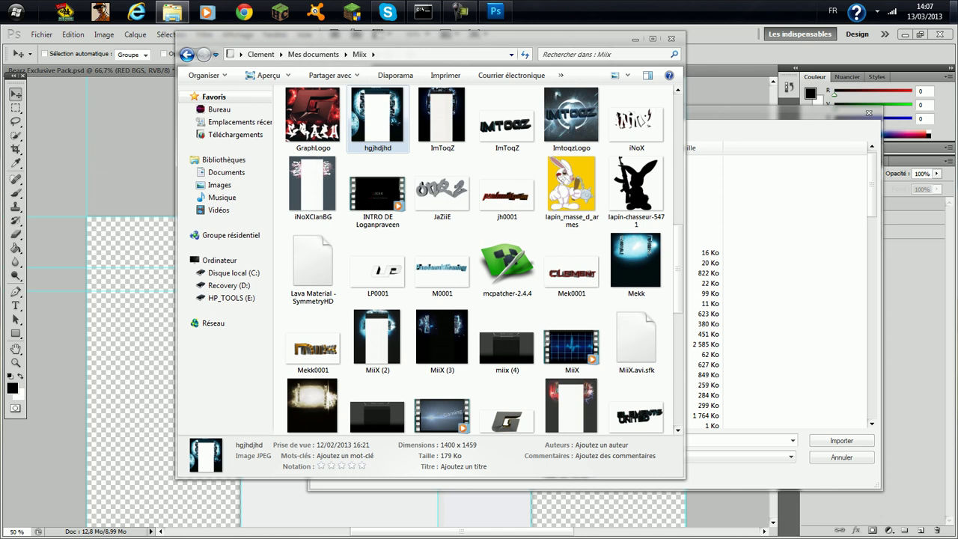
pyautogui.hotkey('alt', 'Tab')
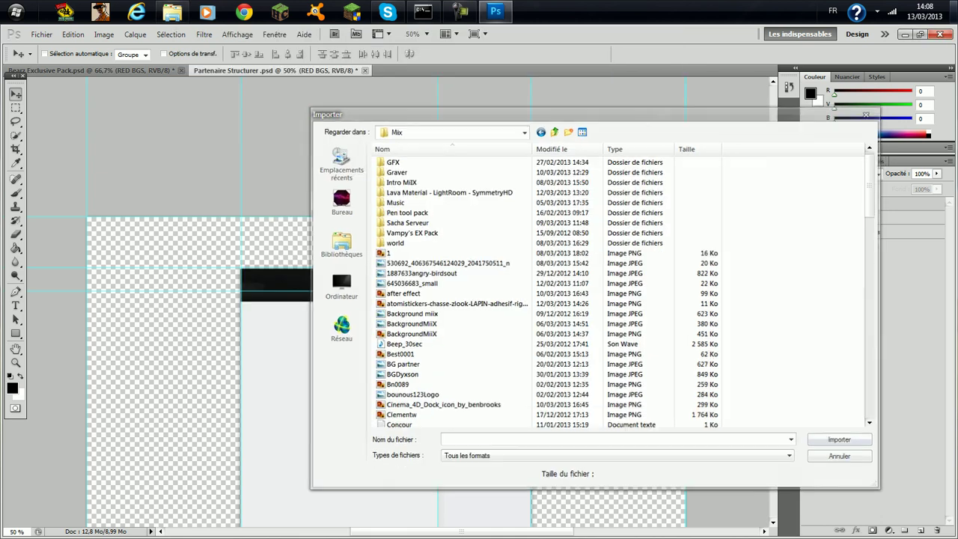
# Step: Cancel the pending file import in Photoshop and search the Miix folder thumbnails again in Windows Explorer
pyautogui.press('Escape')
pyautogui.click(173, 11)
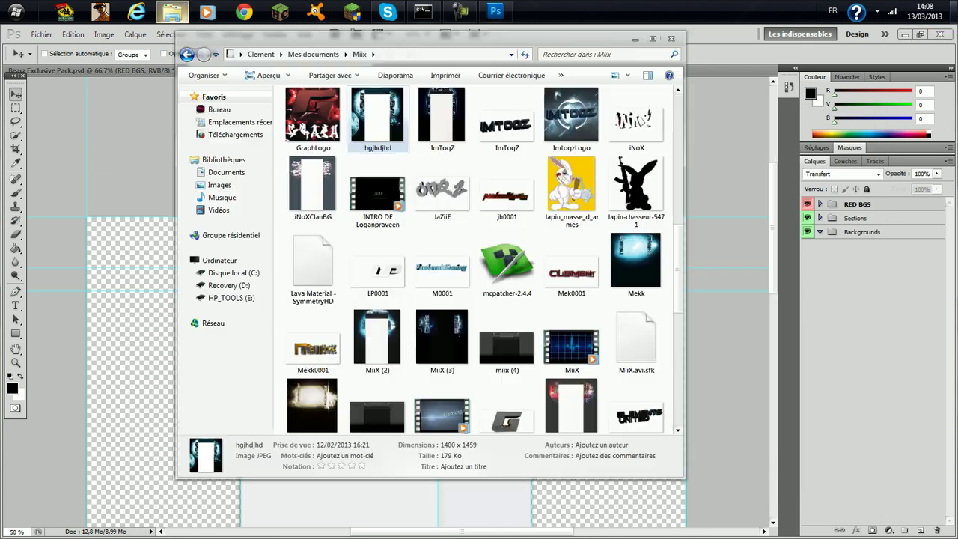
pyautogui.press('Right')
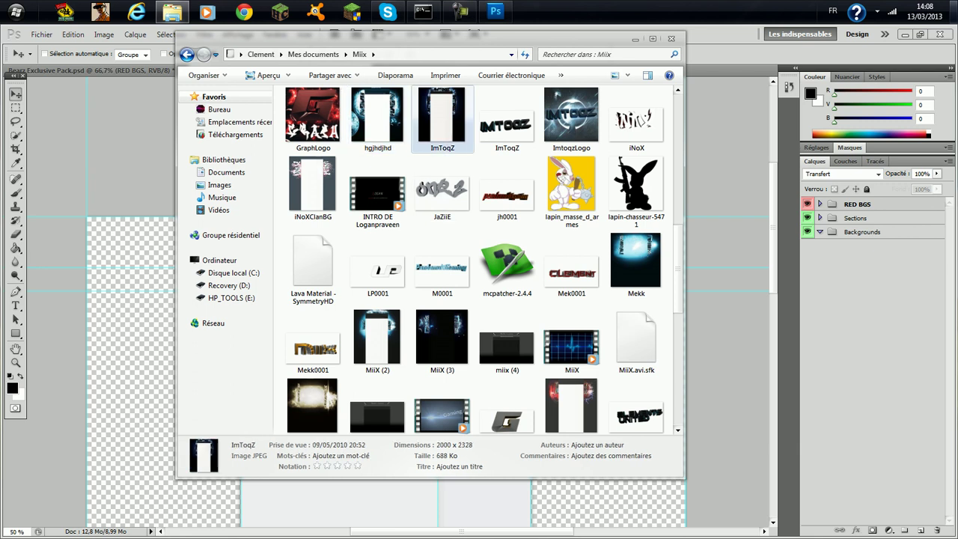
pyautogui.press('Up')
pyautogui.press('Up')
pyautogui.press('Up')
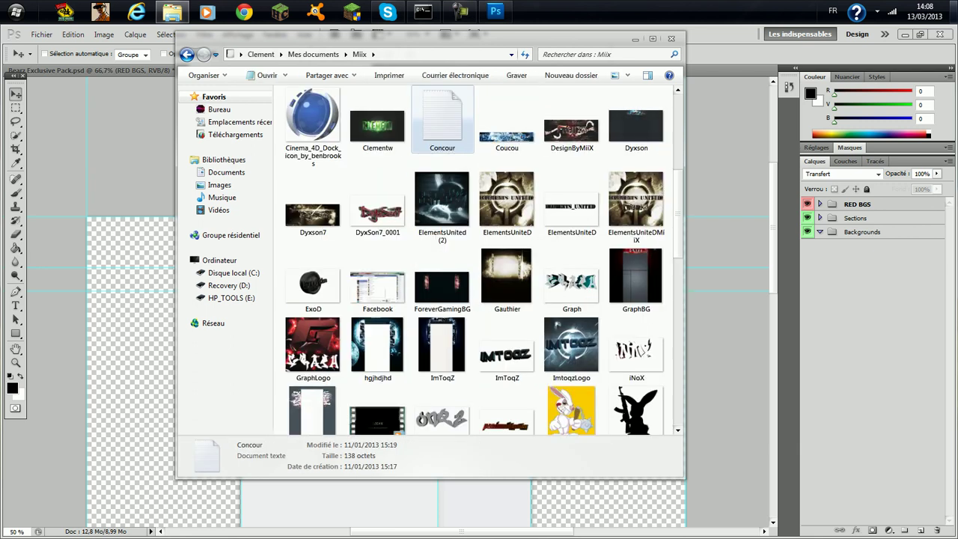
pyautogui.press('Up')
pyautogui.press('Up')
pyautogui.press('Up')
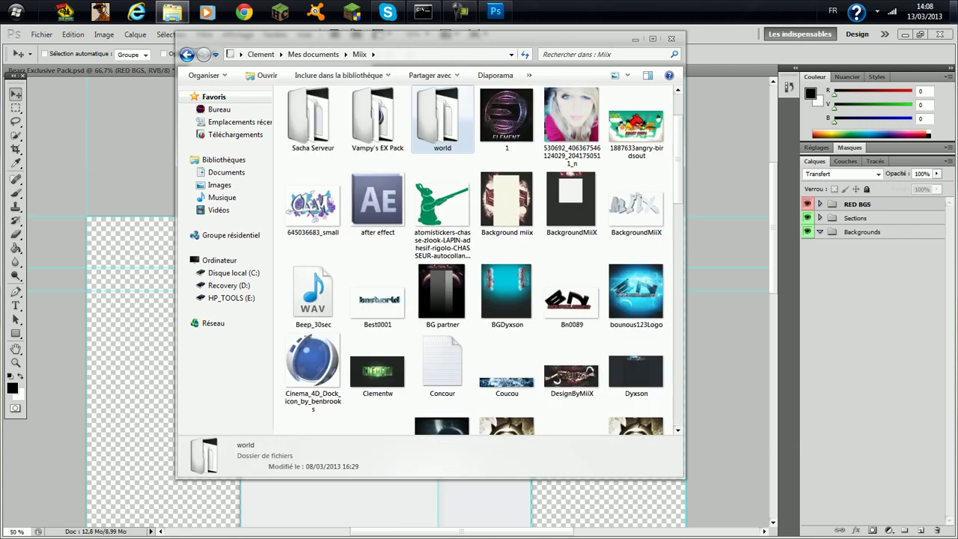
pyautogui.press('Down')
pyautogui.press('Down')
pyautogui.press('Down')
pyautogui.press('Down')
pyautogui.press('Down')
pyautogui.press('Down')
pyautogui.press('Down')
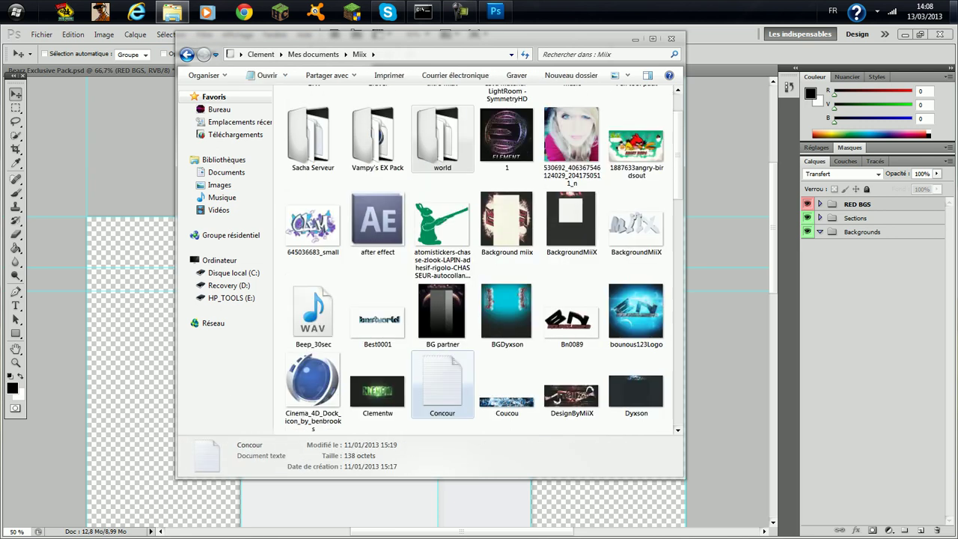
pyautogui.press('Down')
pyautogui.press('Down')
pyautogui.press('Down')
pyautogui.press('Down')
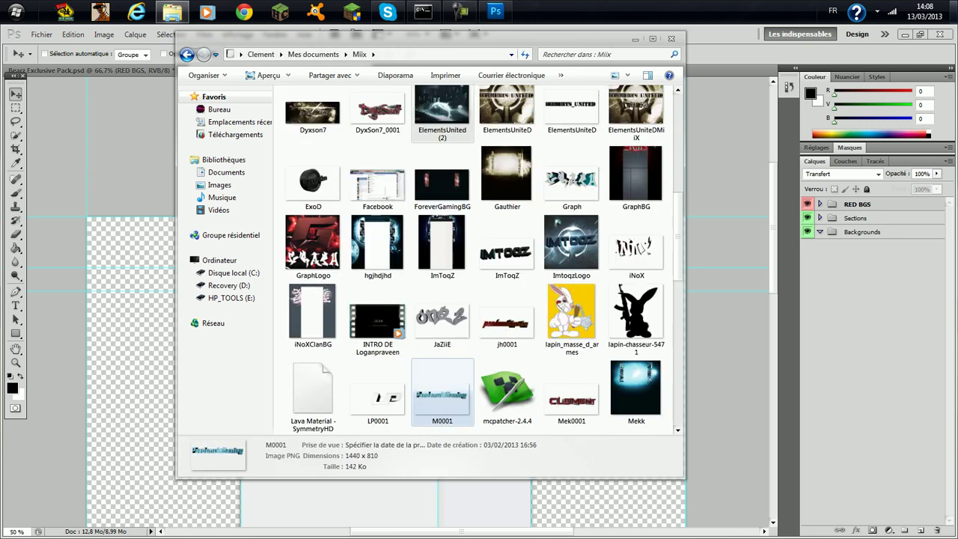
pyautogui.press('Down')
pyautogui.press('Down')
pyautogui.press('Down')
pyautogui.press('Down')
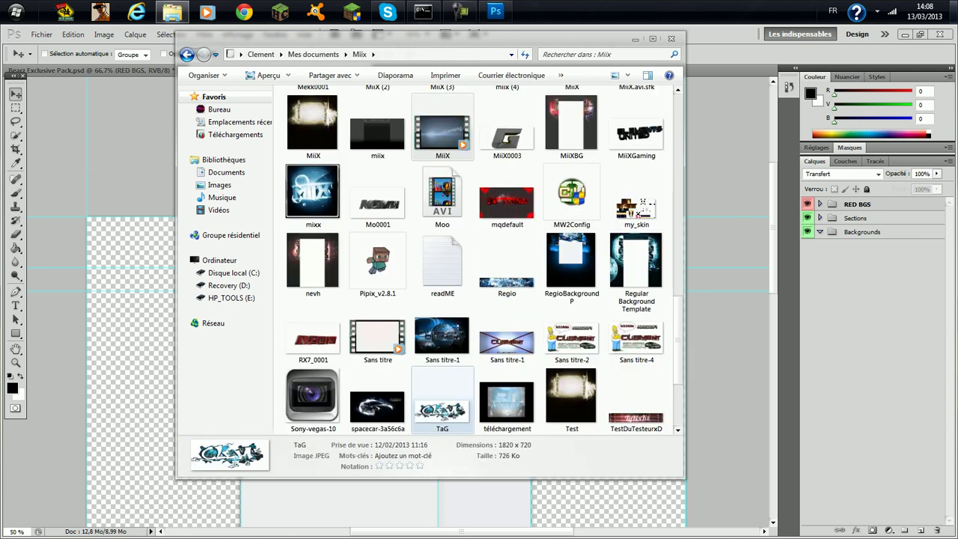
pyautogui.press('Down')
pyautogui.press('Down')
pyautogui.press('Up')
pyautogui.press('Up')
pyautogui.press('Right')
pyautogui.press('Up')
pyautogui.press('Up')
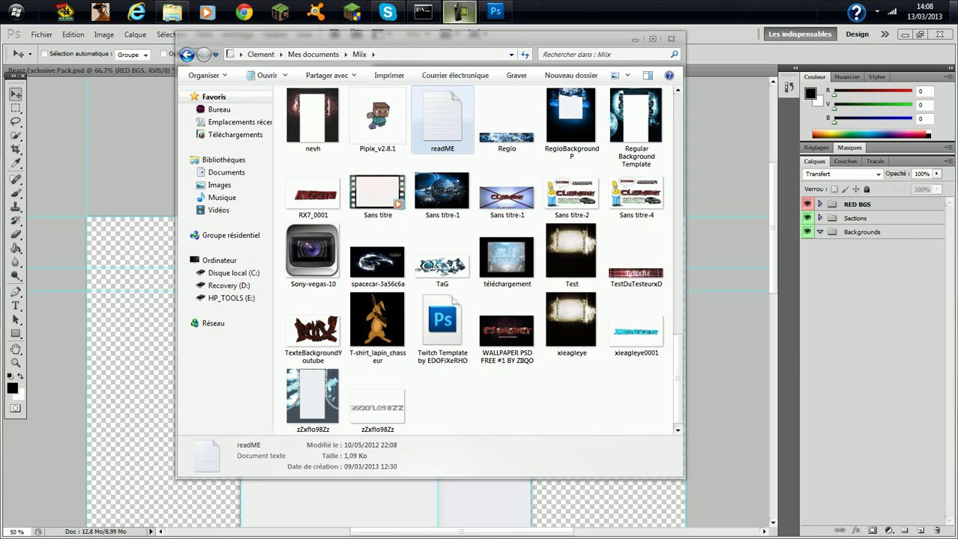
# Step: Look through the image thumbnails of the whole Miix folder in Windows Explorer for a logo for the background
pyautogui.click(459, 12)
pyautogui.press('Right')
pyautogui.press('Down')
pyautogui.press('Up')
pyautogui.press('Up')
pyautogui.press('Up')
pyautogui.press('Up')
pyautogui.press('Up')
pyautogui.press('Up')
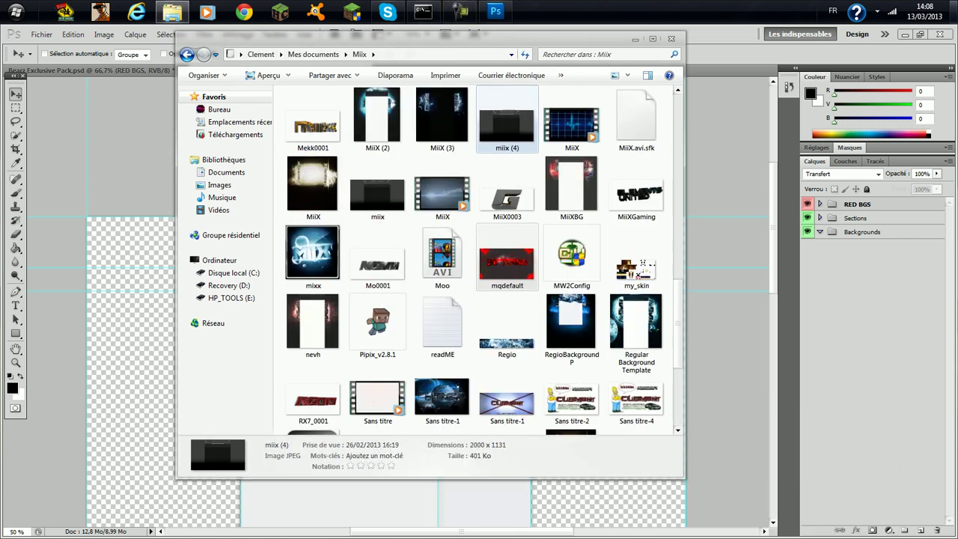
pyautogui.press('Up')
pyautogui.press('Up')
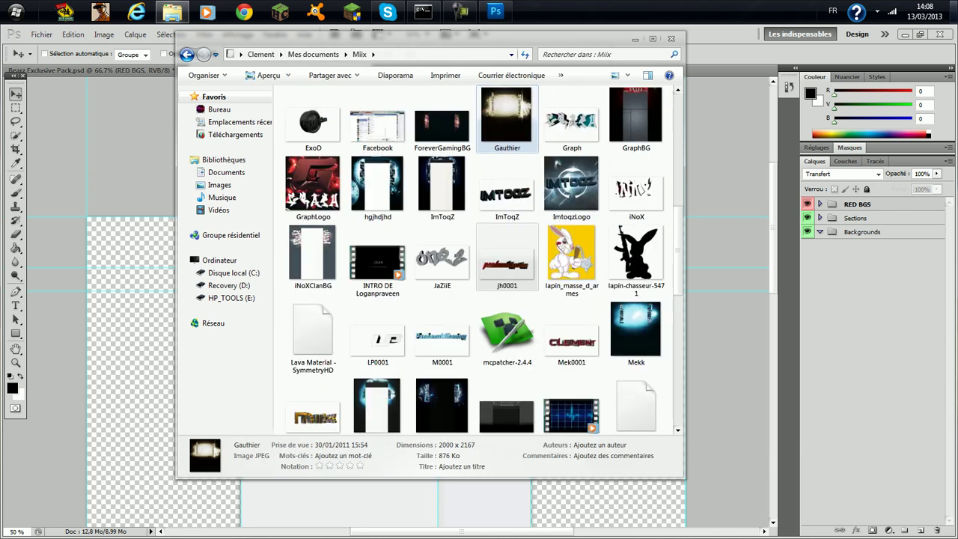
pyautogui.press('Up')
pyautogui.press('Up')
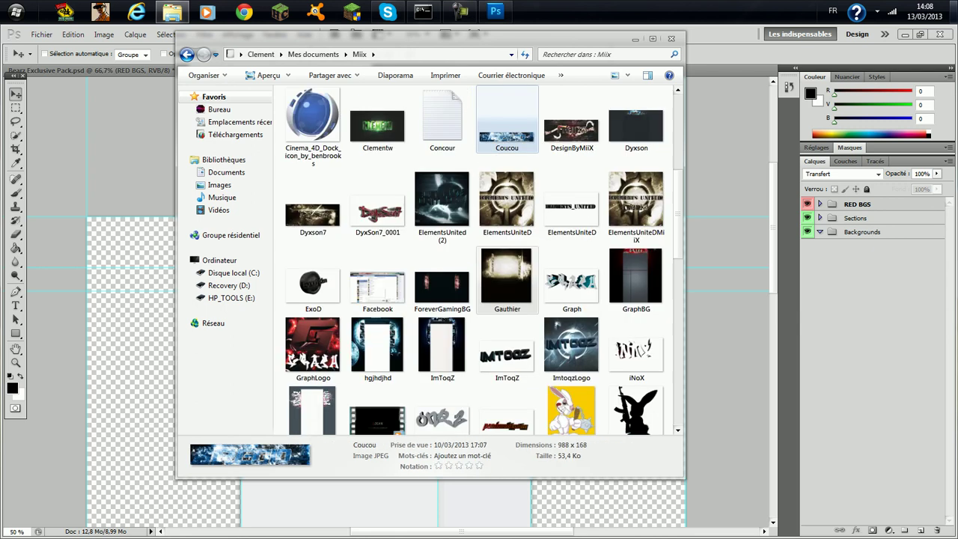
pyautogui.press('Up')
pyautogui.press('Up')
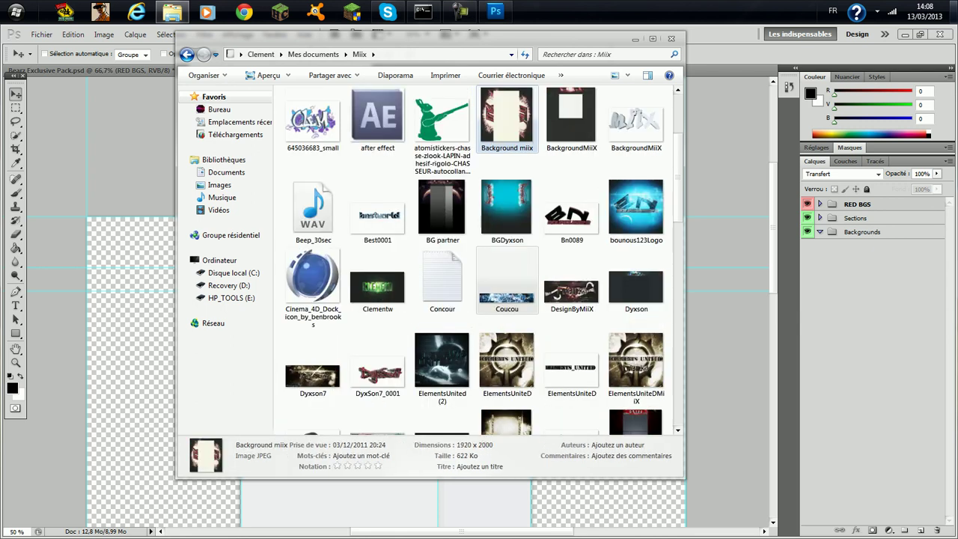
pyautogui.press('Up')
pyautogui.press('Up')
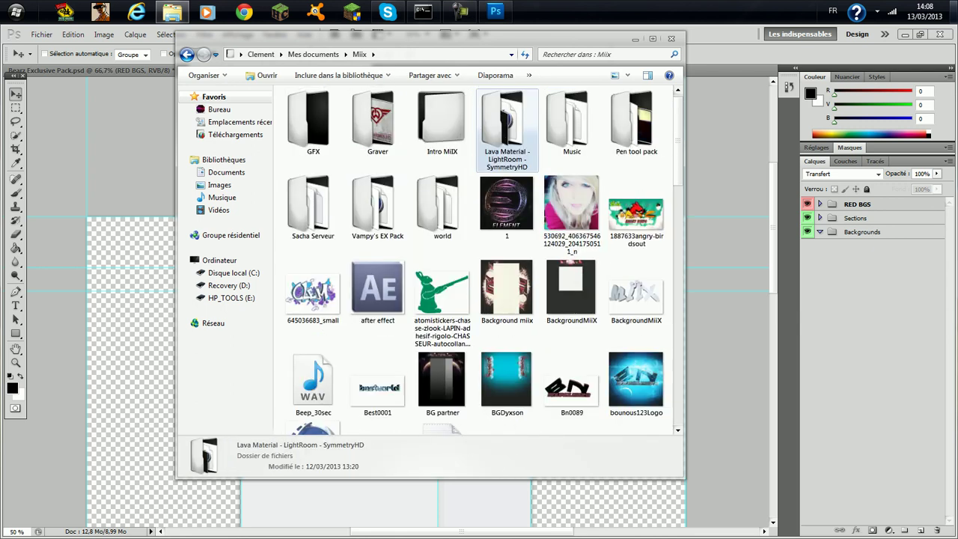
pyautogui.click(637, 292)
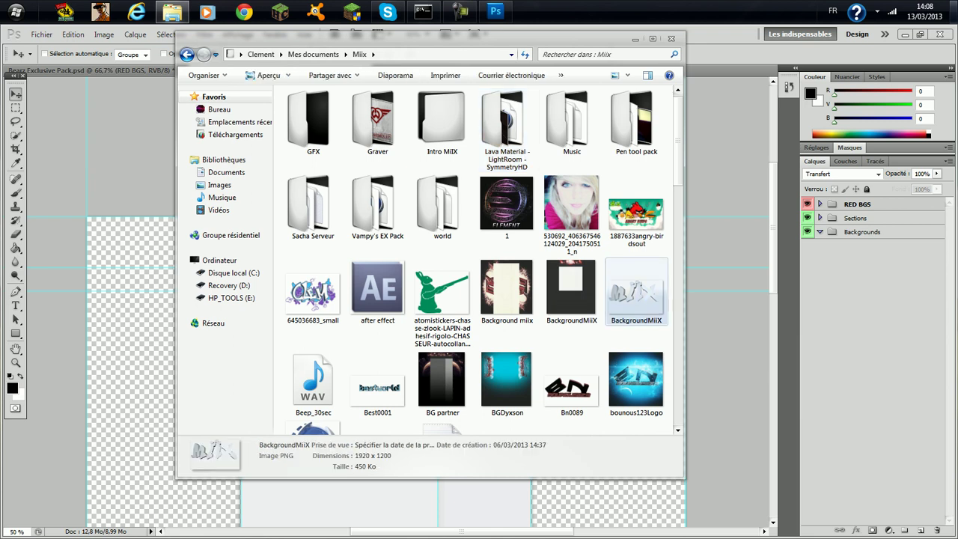
pyautogui.click(571, 385)
pyautogui.press('Down')
pyautogui.press('Down')
pyautogui.press('Down')
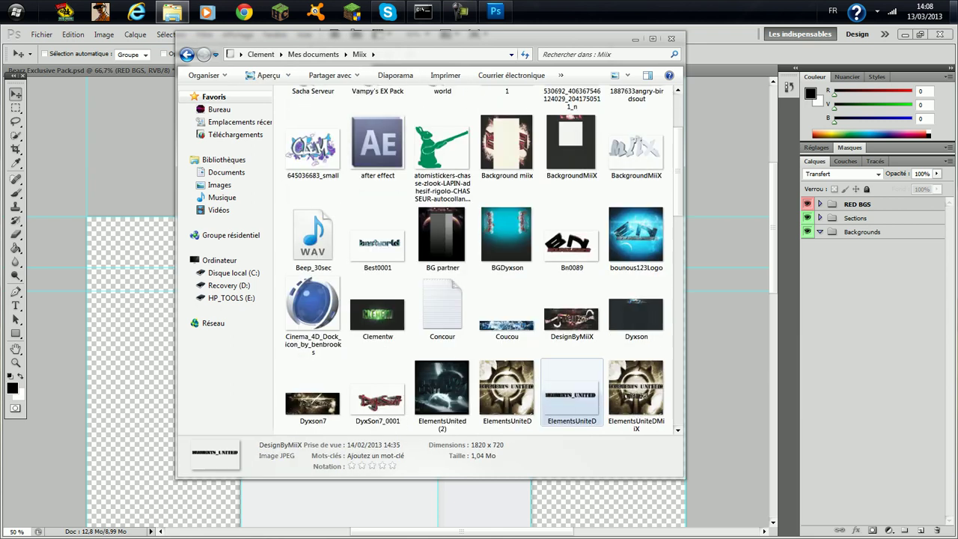
pyautogui.press('Down')
pyautogui.press('Down')
pyautogui.press('Down')
pyautogui.press('Down')
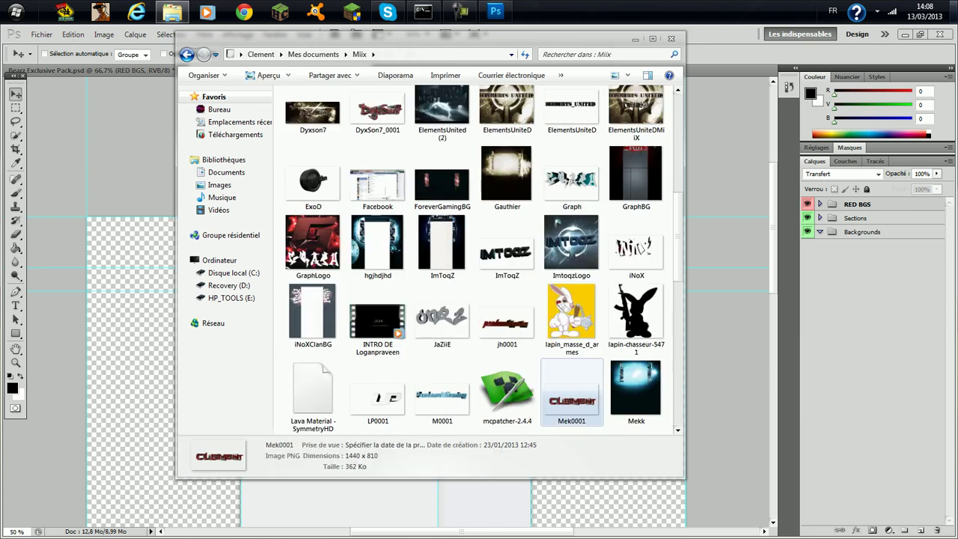
pyautogui.press('Down')
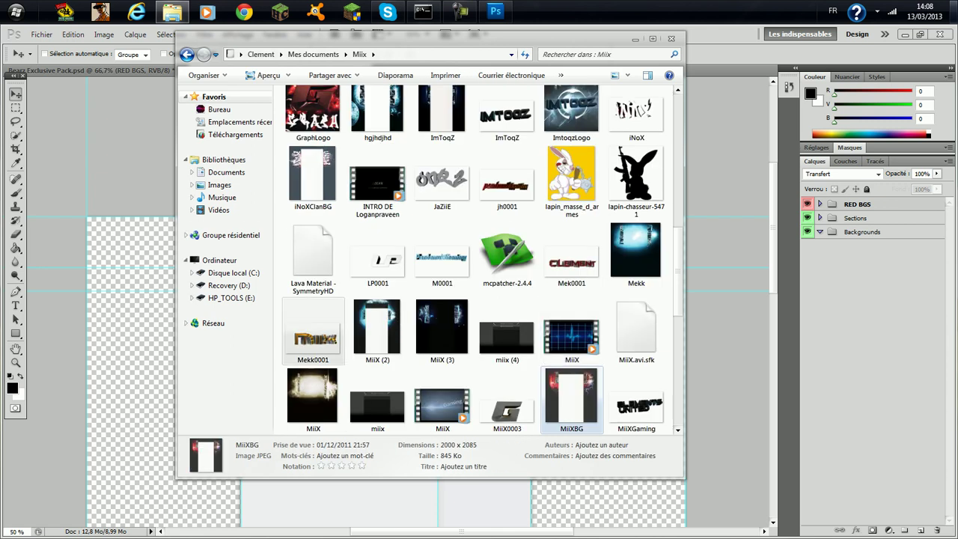
# Step: Preview the Mekk0001 image from the Miix folder and place it at 100% size in the Partenaire Structurer document in Photoshop
pyautogui.click(313, 331)
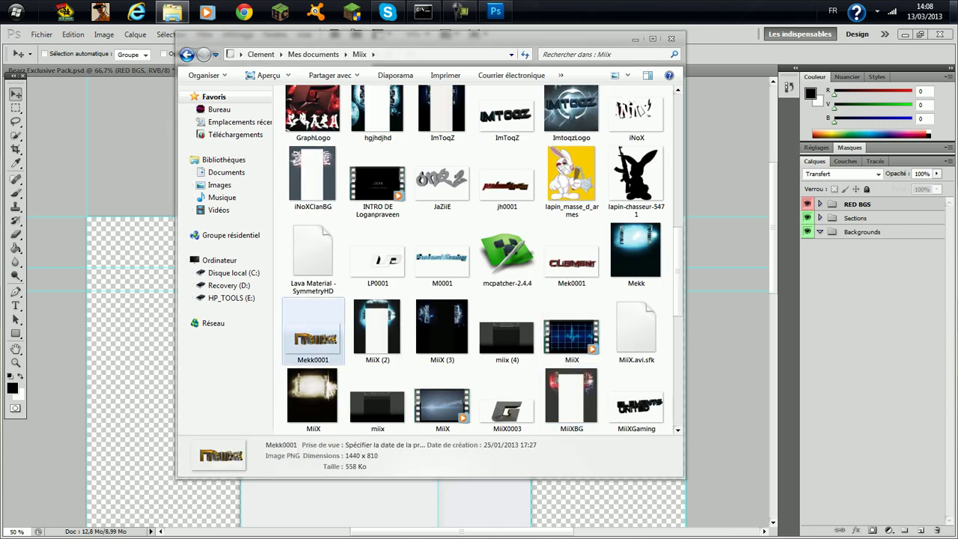
pyautogui.press('Return')
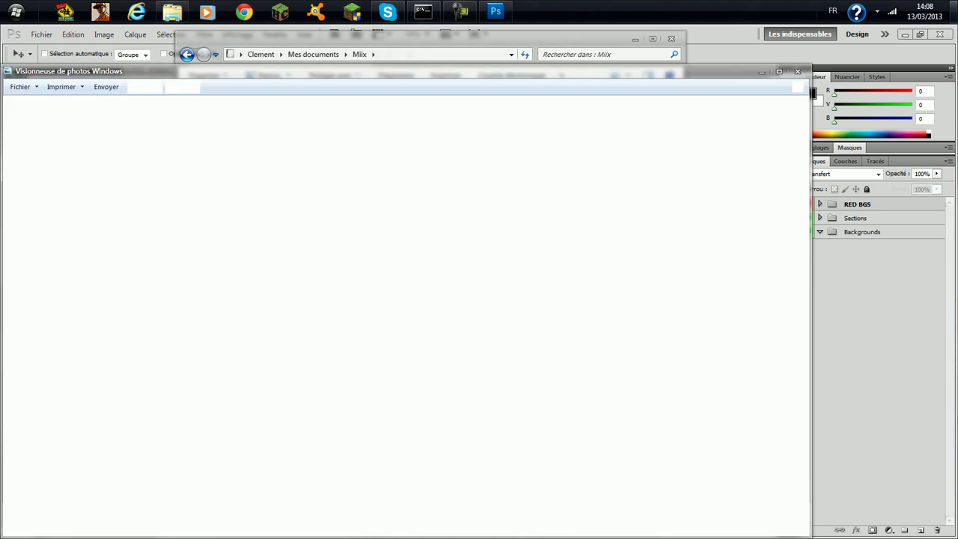
pyautogui.press('Escape')
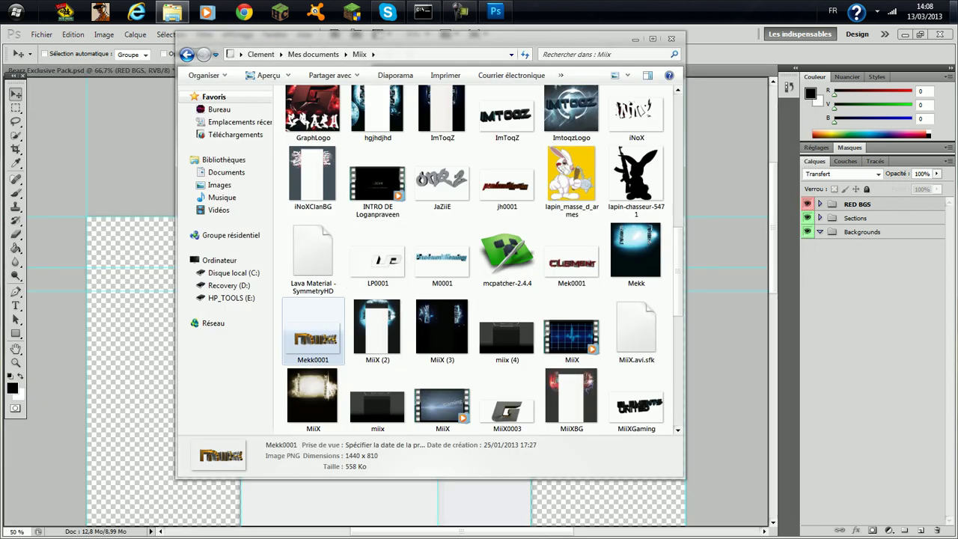
pyautogui.hotkey('alt', 'Tab')
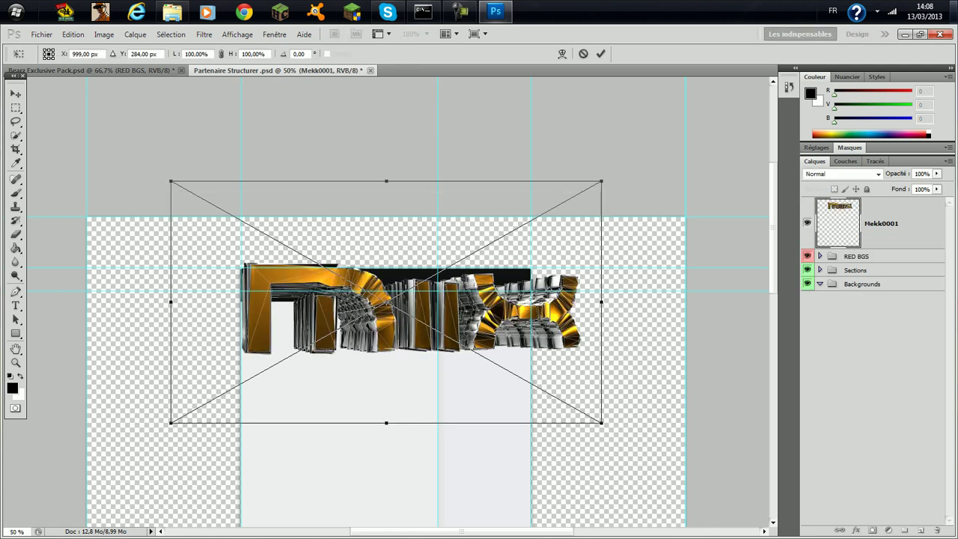
pyautogui.press('Return')
# Step: Reorder the Mekk0001 layer so that it sits between the RED BGS and Sections groups
pyautogui.moveTo(856, 237); pyautogui.dragTo(856, 273)
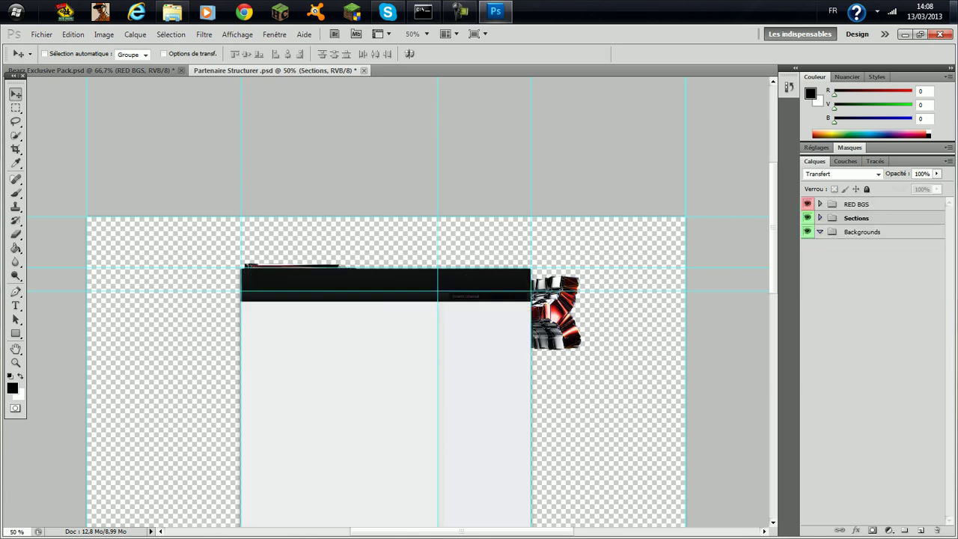
pyautogui.click(819, 218)
pyautogui.moveTo(862, 355); pyautogui.dragTo(860, 397)
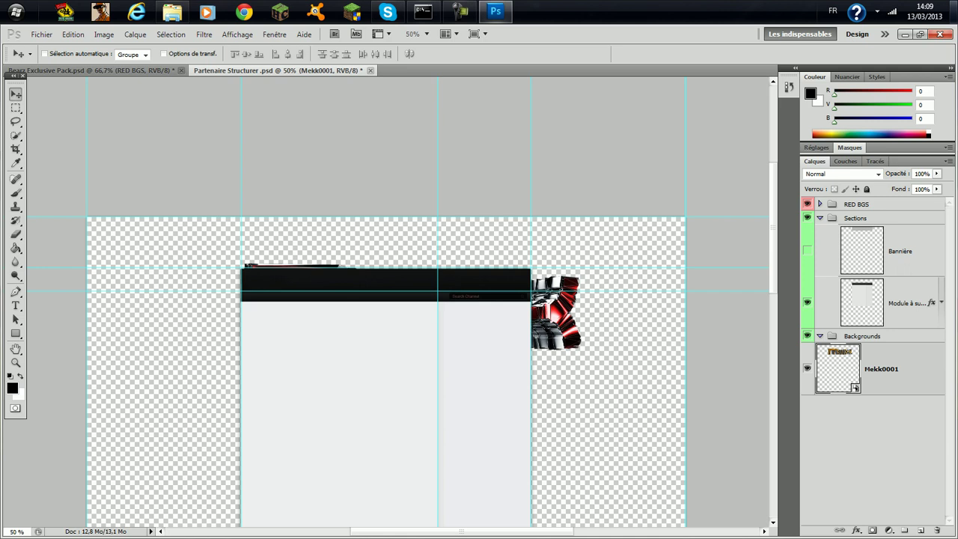
pyautogui.click(819, 218)
pyautogui.moveTo(861, 264); pyautogui.dragTo(861, 219)
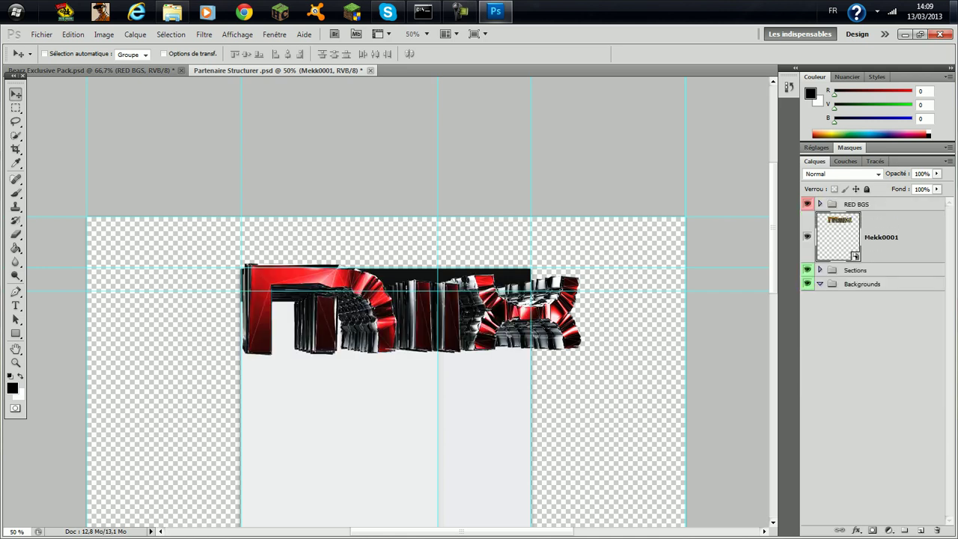
# Step: Scale the Mekk0001 logo proportionally to about 45% and move it just above the black header bar
pyautogui.hotkey('ctrl', 't')
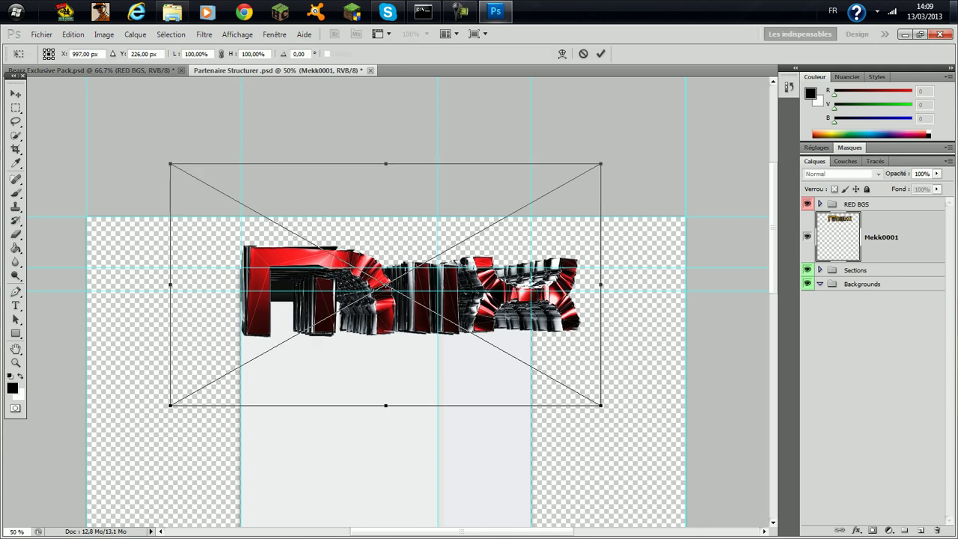
pyautogui.moveTo(601, 163); pyautogui.dragTo(364, 297)
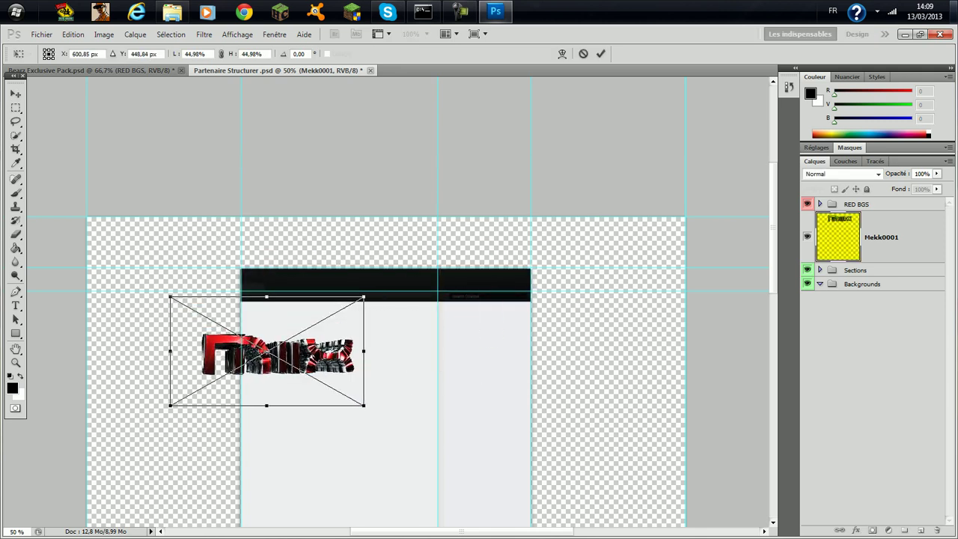
pyautogui.press('Return')
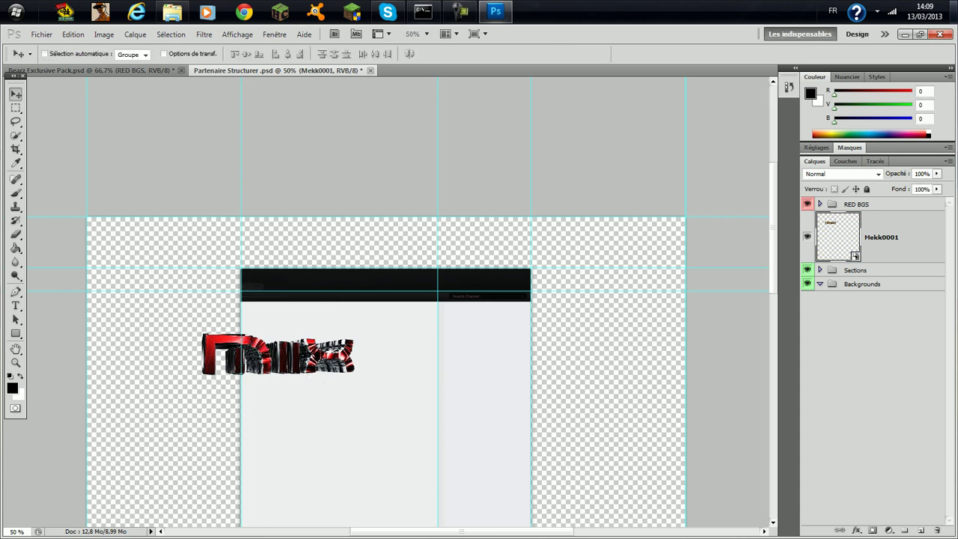
pyautogui.moveTo(300, 356); pyautogui.dragTo(411, 251)
# Step: Add a new layer below the Backgrounds group and fill it with black using the Paint Bucket
pyautogui.click(921, 529)
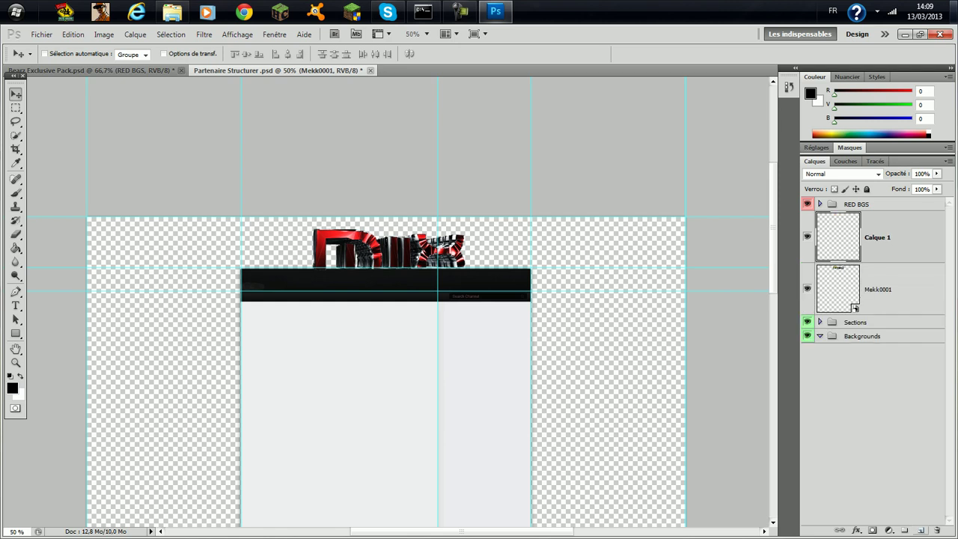
pyautogui.moveTo(839, 238); pyautogui.dragTo(836, 321)
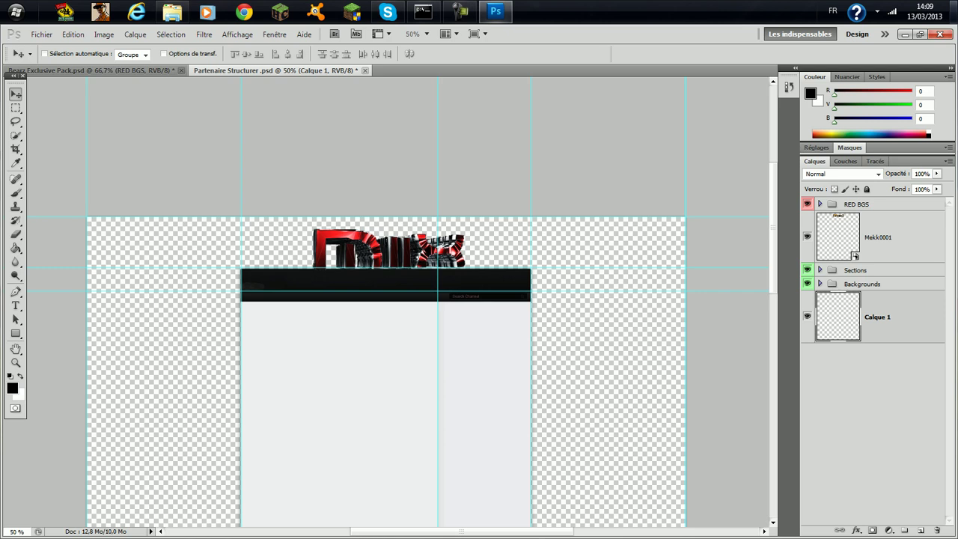
pyautogui.press('g')
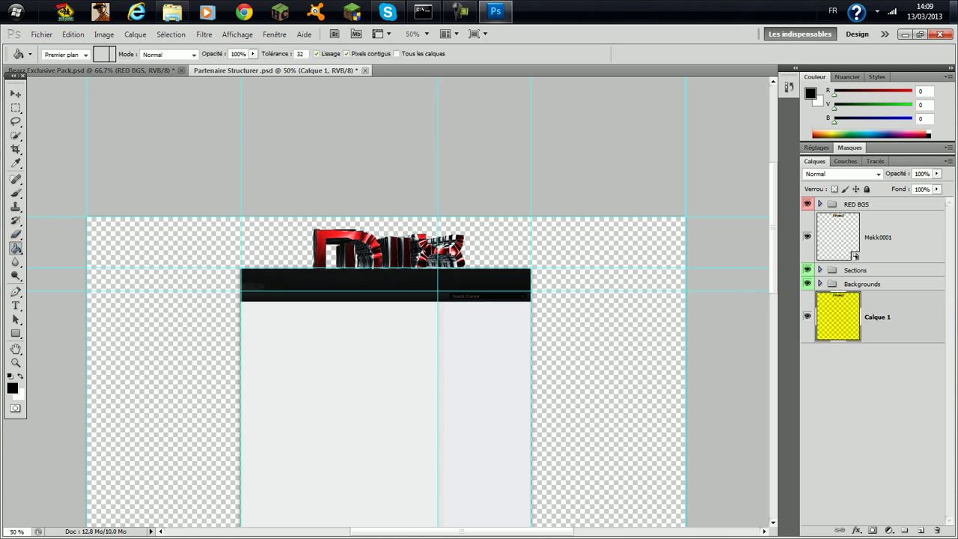
pyautogui.click(164, 314)
pyautogui.click(15, 93)
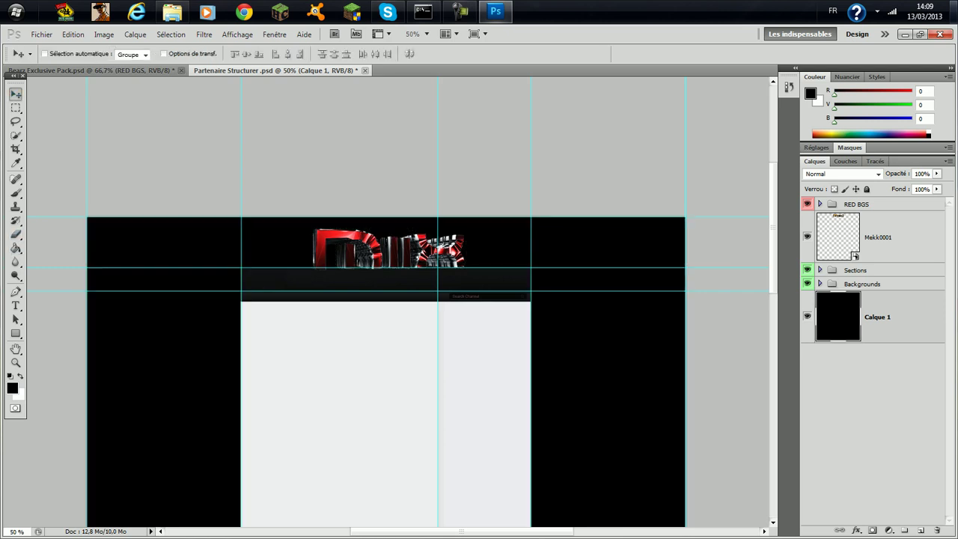
# Step: On a new layer above the black fill, paint two 1700 px brush dabs in blue (RGB 0, 134, 243) centred behind the page
pyautogui.click(920, 530)
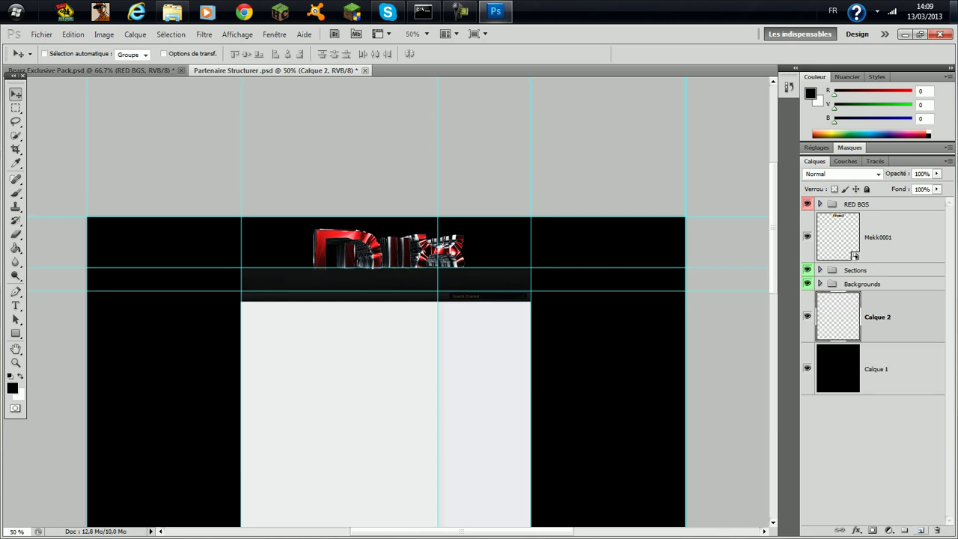
pyautogui.click(12, 387)
pyautogui.click(723, 183)
pyautogui.press('Return')
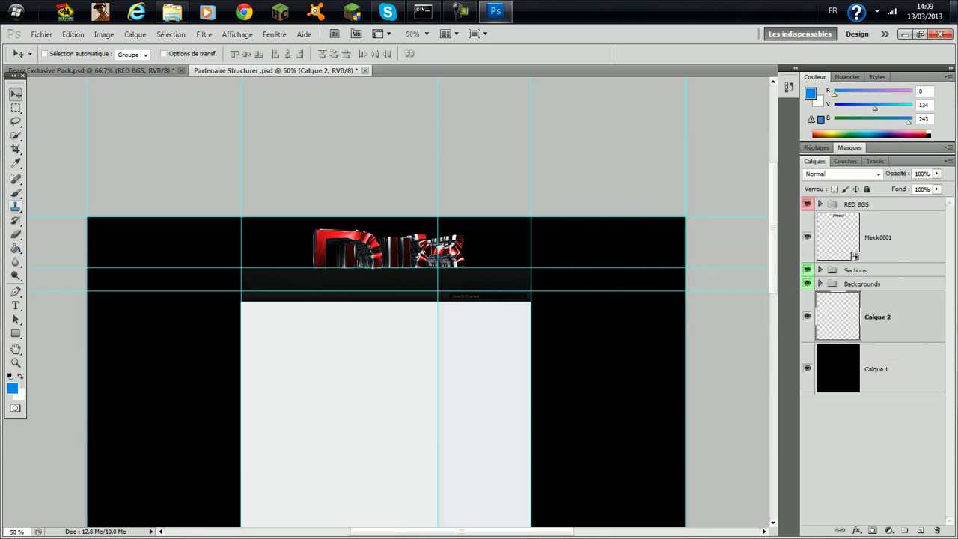
pyautogui.click(16, 193)
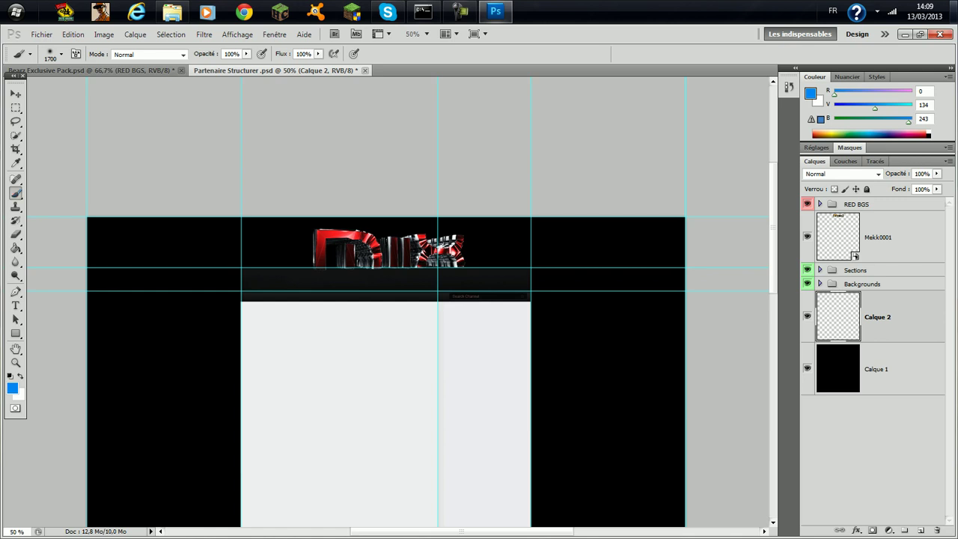
pyautogui.click(386, 359)
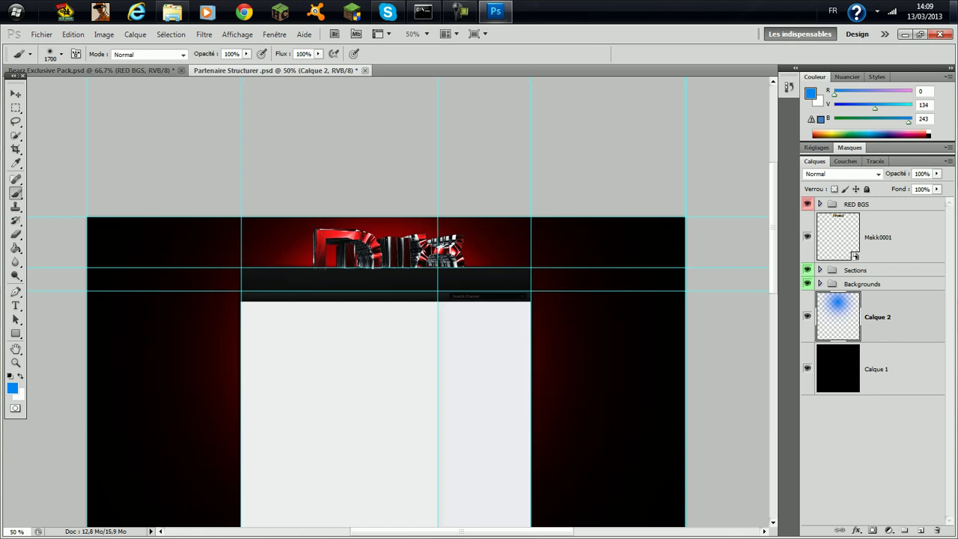
pyautogui.click(385, 354)
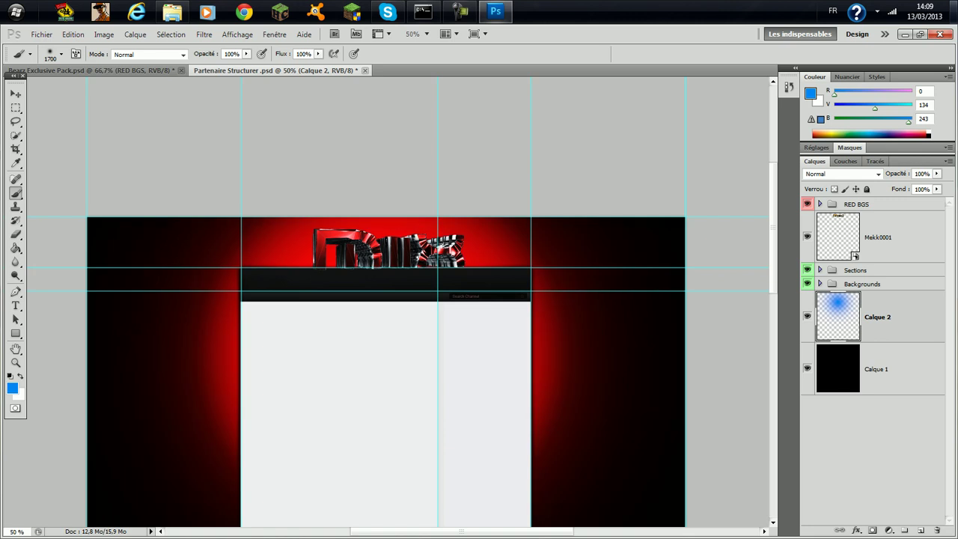
pyautogui.click(16, 95)
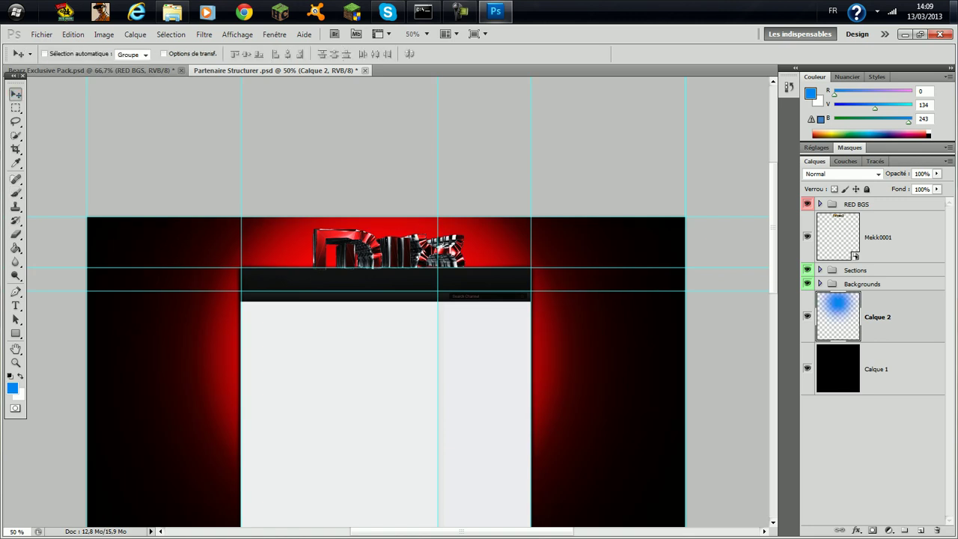
# Step: In Bearz Exclusive Pack.psd, collapse the My Favorite CC's group, expand Flares and select flare layer 3
pyautogui.click(91, 70)
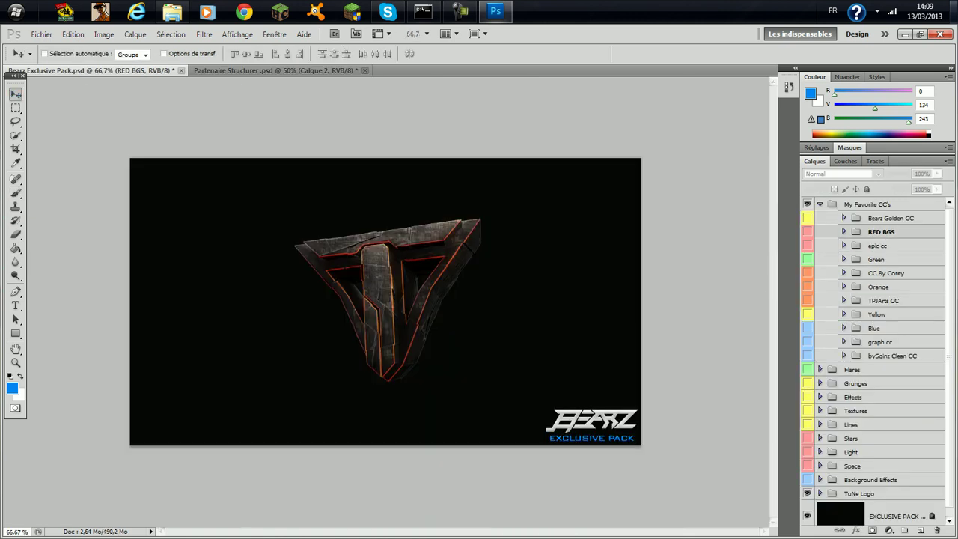
pyautogui.click(821, 205)
pyautogui.click(819, 218)
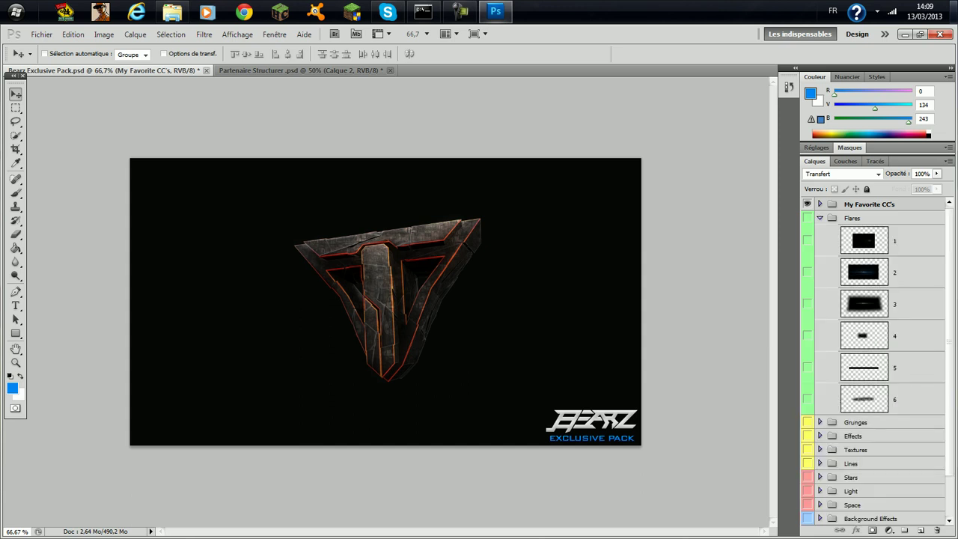
pyautogui.click(864, 303)
pyautogui.rightClick(865, 301)
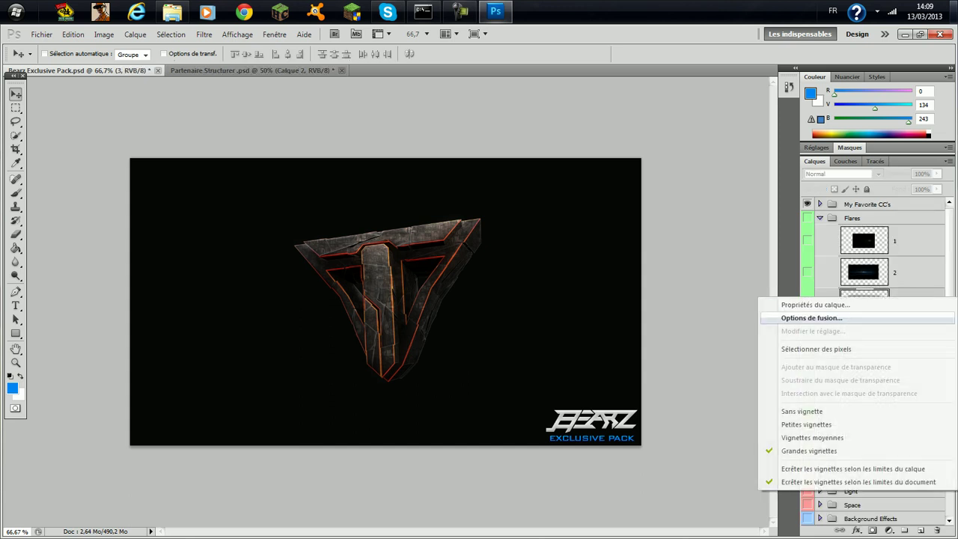
pyautogui.rightClick(864, 298)
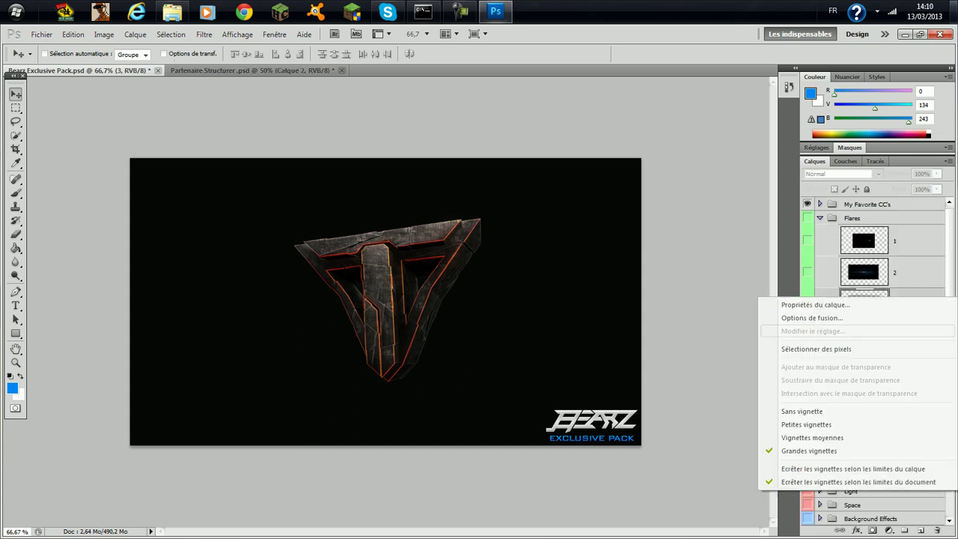
pyautogui.rightClick(864, 298)
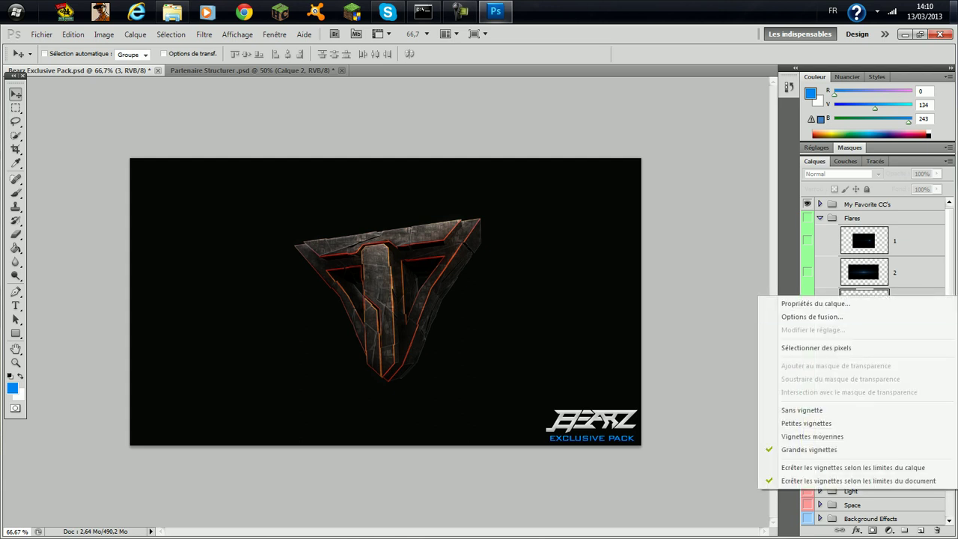
pyautogui.click(744, 329)
# Step: Duplicate flare layer 3 into Partenaire Structurer .psd and place it between the Mekk0001 layer and the Sections group
pyautogui.rightClick(861, 298)
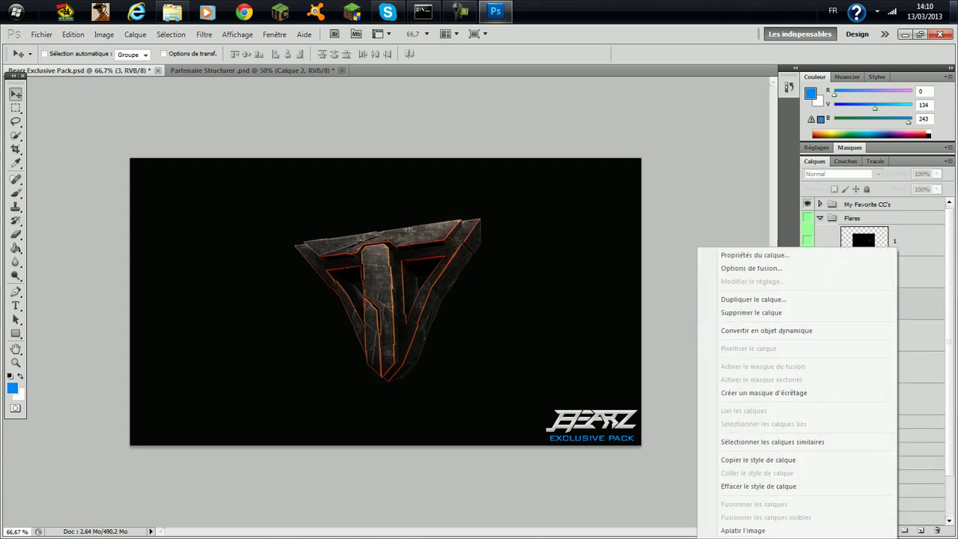
pyautogui.click(749, 300)
pyautogui.click(479, 207)
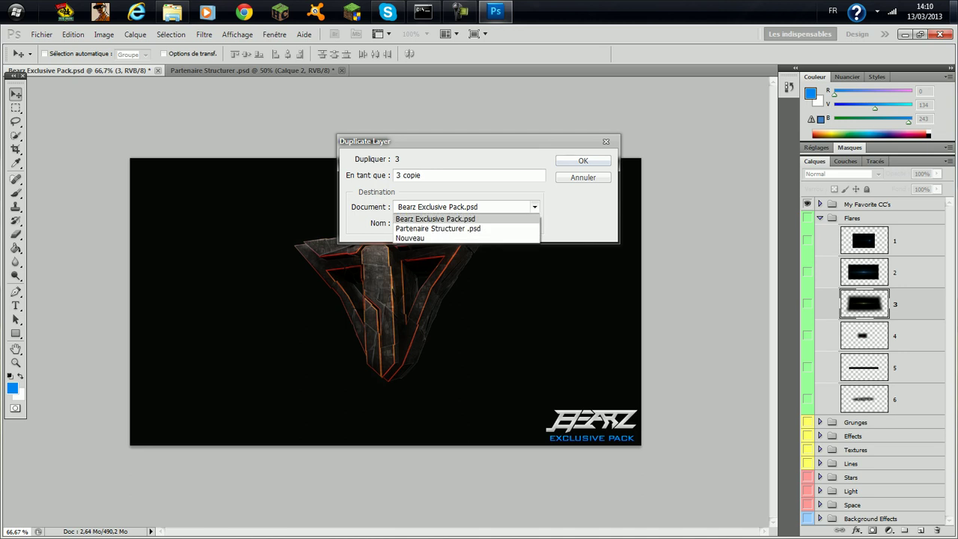
pyautogui.click(449, 228)
pyautogui.press('Return')
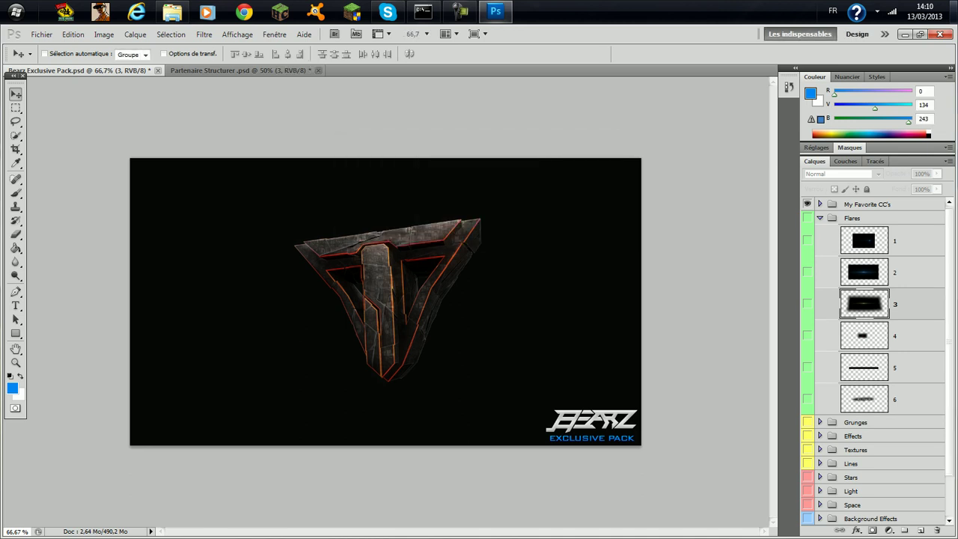
pyautogui.click(247, 70)
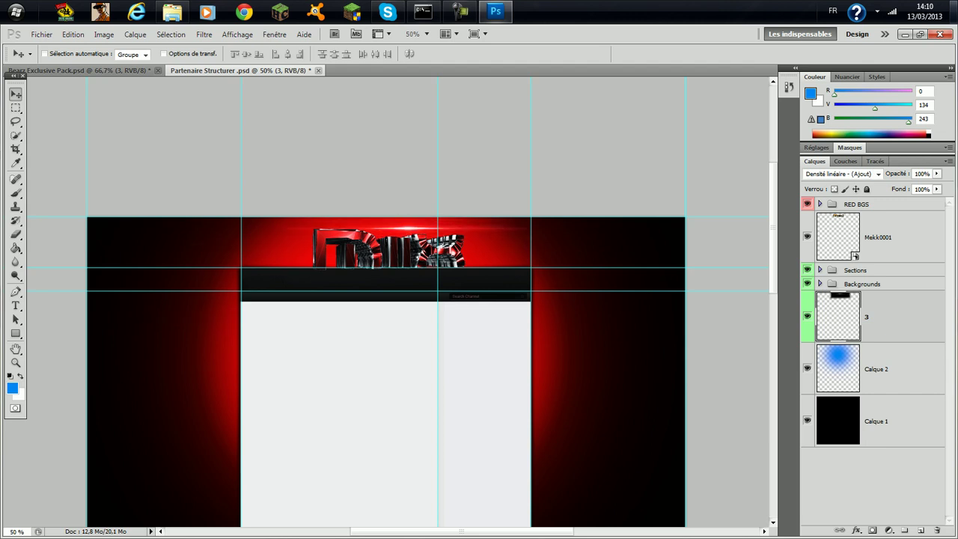
pyautogui.moveTo(866, 322); pyautogui.dragTo(867, 262)
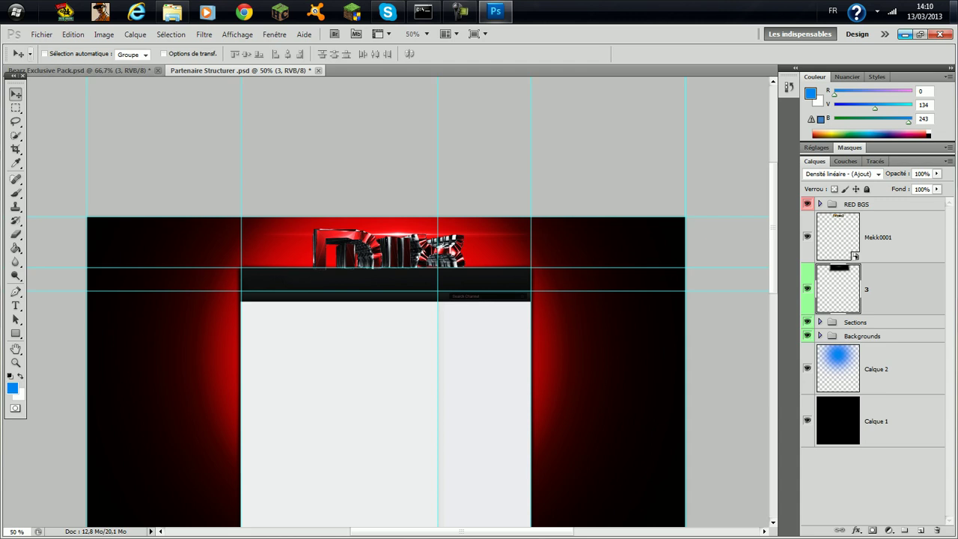
# Step: Duplicate the second Graph - Grunge layer of the pack's Grunges group into Partenaire Structurer .psd
pyautogui.click(78, 70)
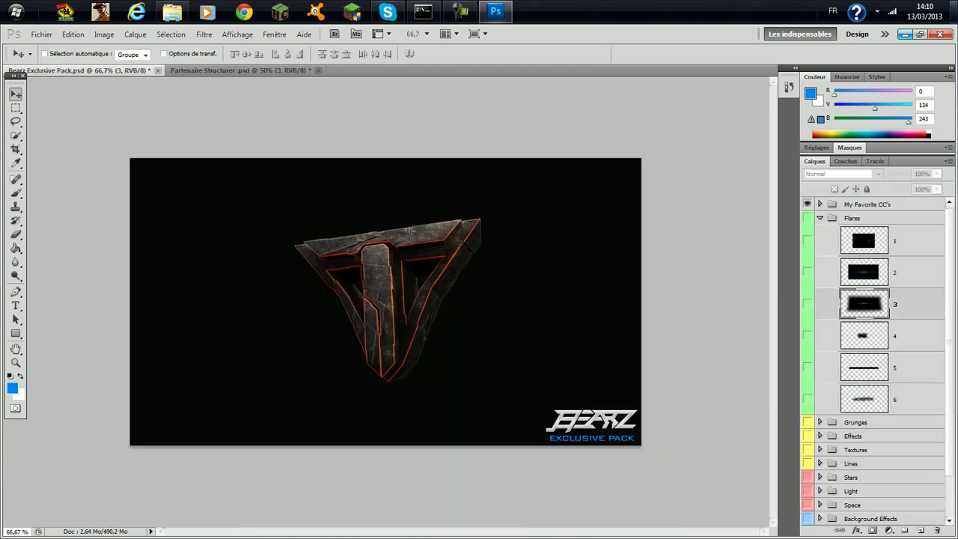
pyautogui.click(820, 218)
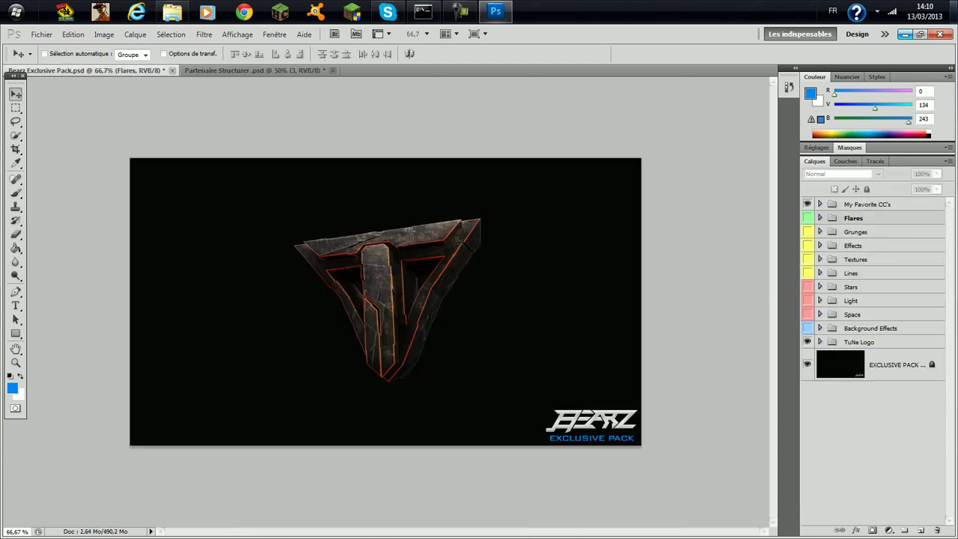
pyautogui.click(819, 231)
pyautogui.click(820, 231)
pyautogui.click(819, 231)
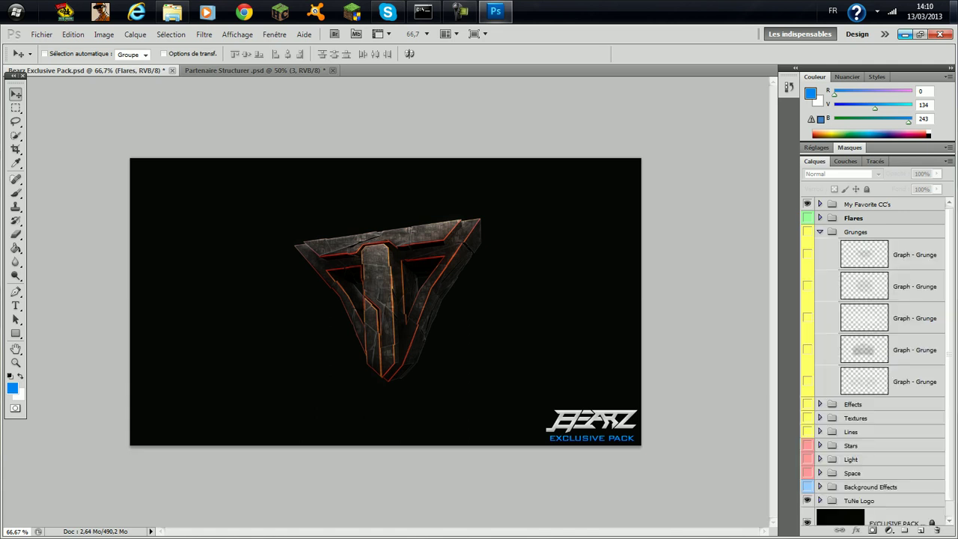
pyautogui.click(807, 285)
pyautogui.rightClick(890, 286)
pyautogui.click(747, 299)
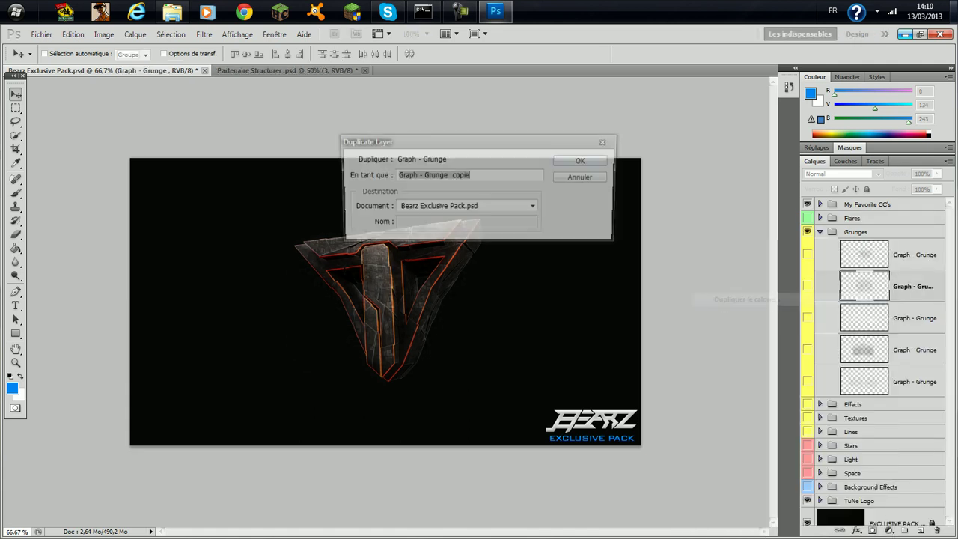
pyautogui.click(464, 207)
pyautogui.click(464, 228)
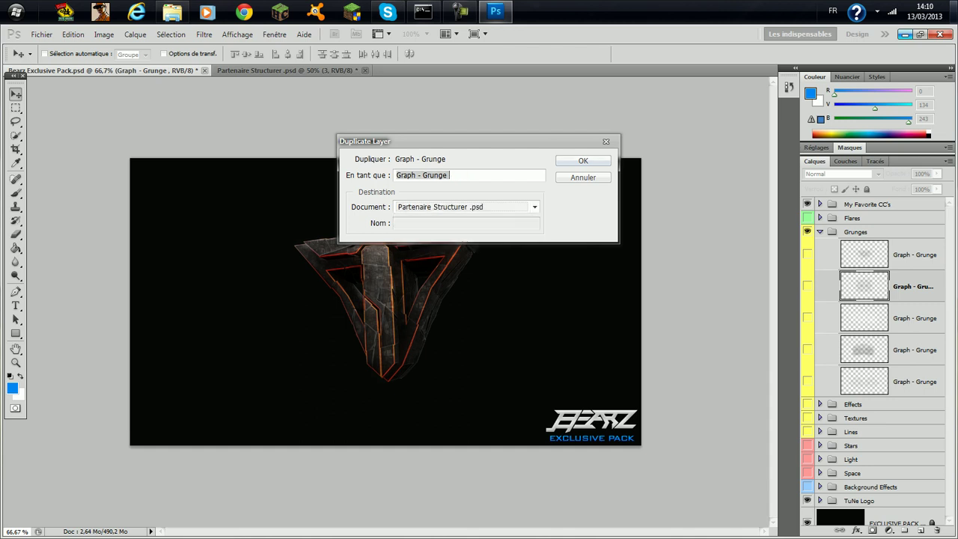
pyautogui.press('Return')
pyautogui.click(311, 70)
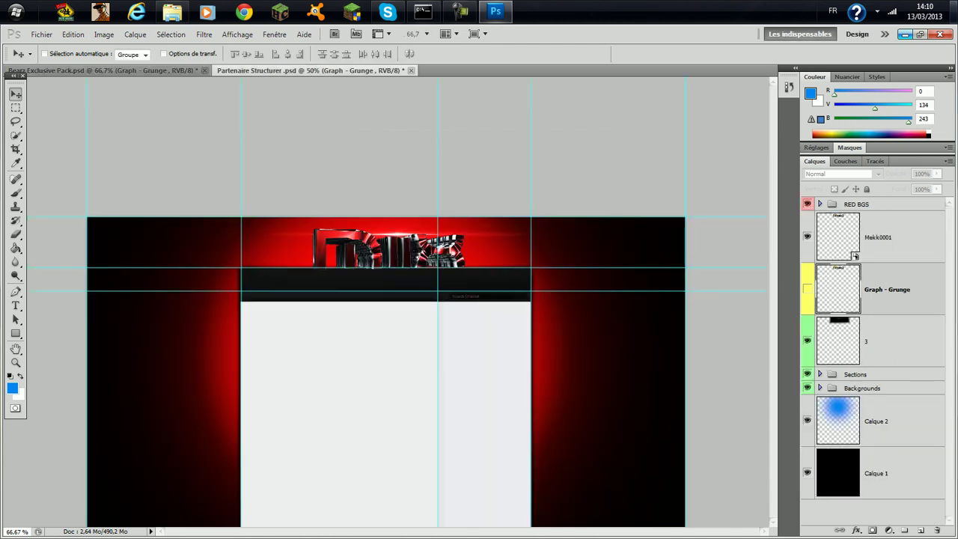
# Step: Show the Graph - Grunge layer, move it above the Mekk0001 layer and position it over the logo and header bar
pyautogui.moveTo(290, 337); pyautogui.dragTo(376, 272)
pyautogui.moveTo(834, 271); pyautogui.dragTo(834, 213)
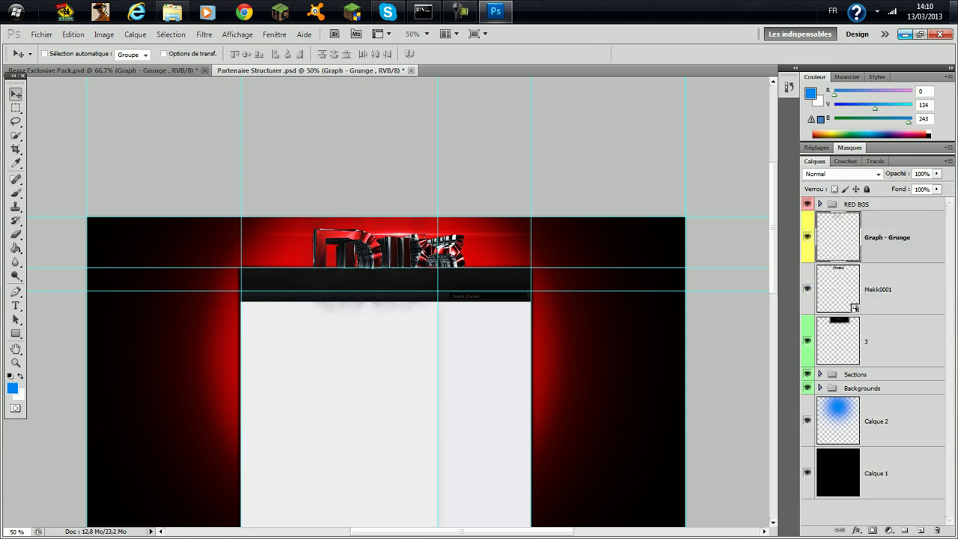
pyautogui.click(425, 34)
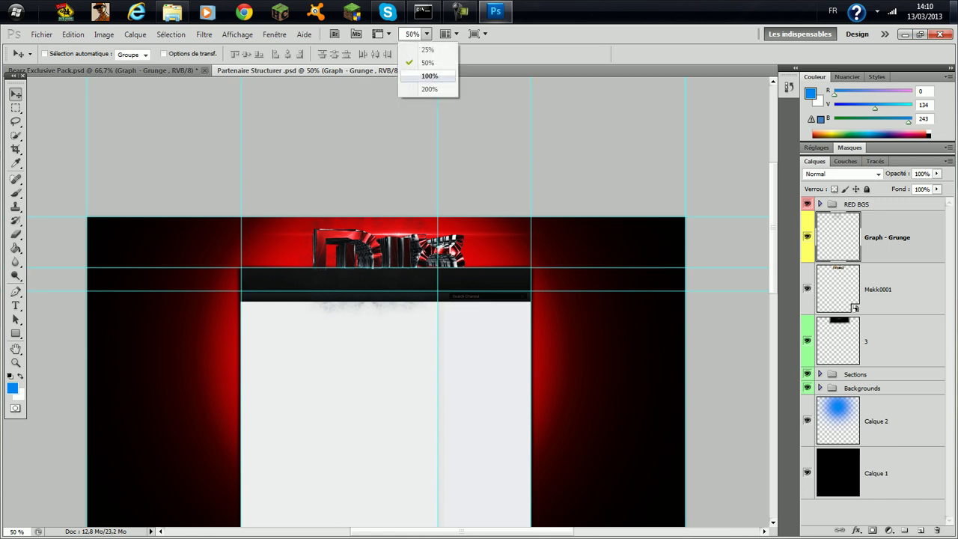
pyautogui.click(431, 78)
pyautogui.scroll(-10, 387, 301)
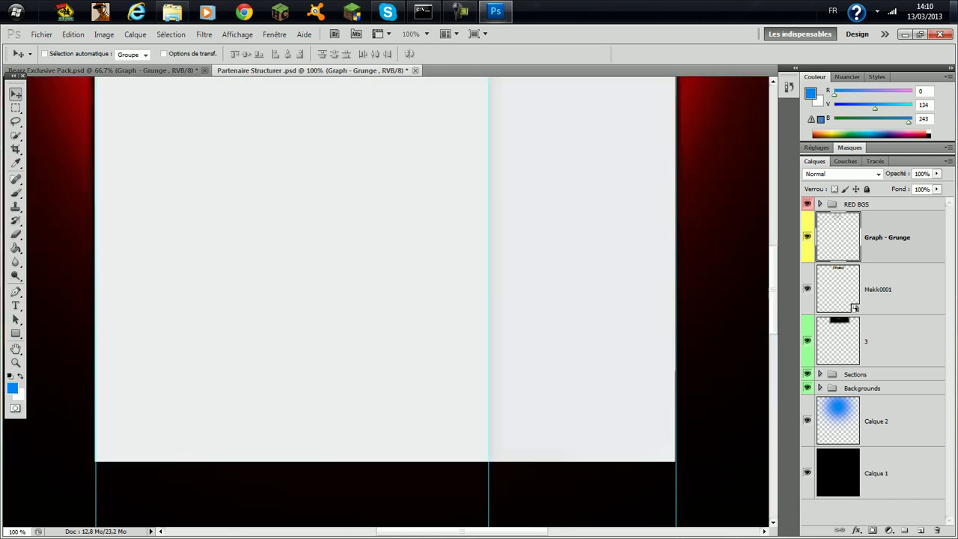
pyautogui.scroll(10, 387, 301)
pyautogui.scroll(-1, 386, 302)
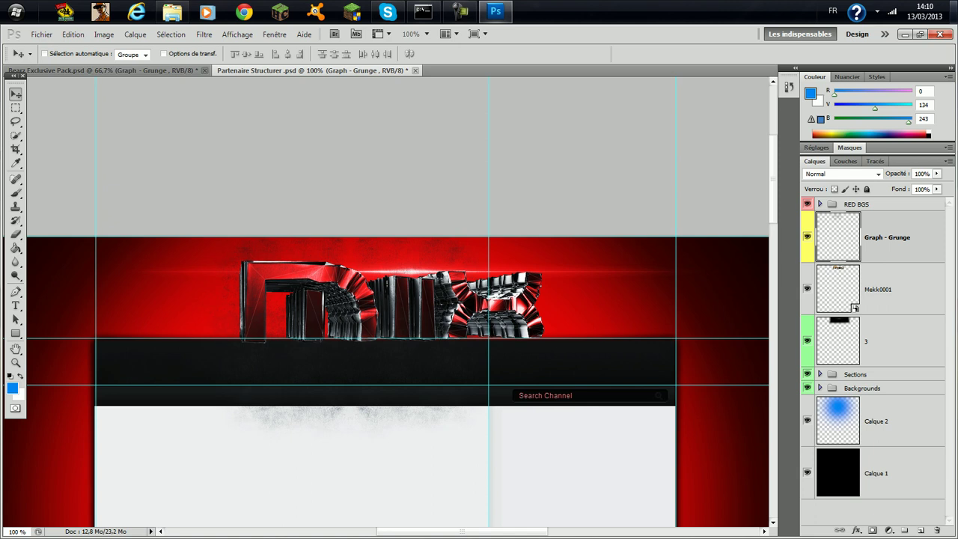
pyautogui.moveTo(297, 50); pyautogui.dragTo(324, 71)
# Step: Back in Bearz Exclusive Pack.psd, collapse the Grunges group and hide it
pyautogui.click(101, 71)
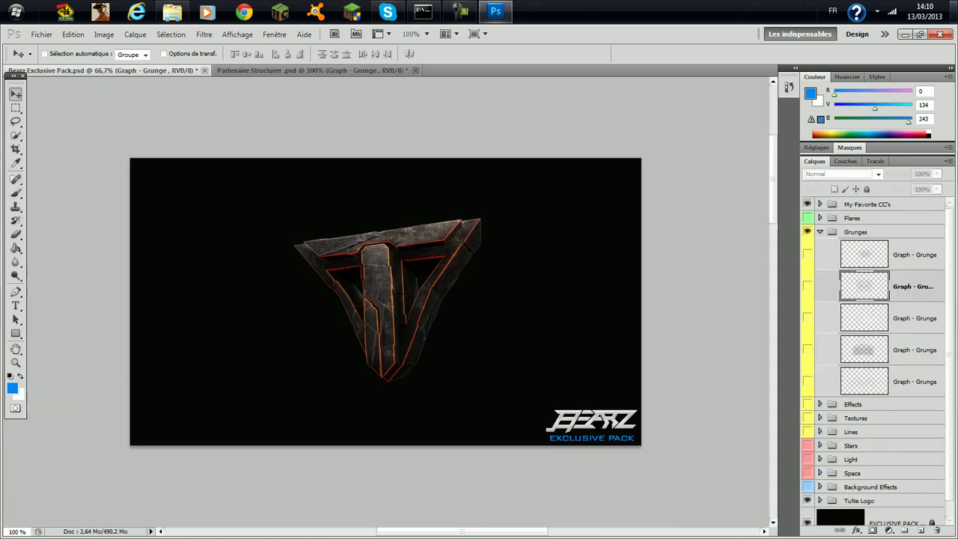
pyautogui.click(820, 232)
pyautogui.click(807, 232)
# Step: Browse the pack's Effects, Textures, Stars, Light and Space groups for another effect layer
pyautogui.click(820, 246)
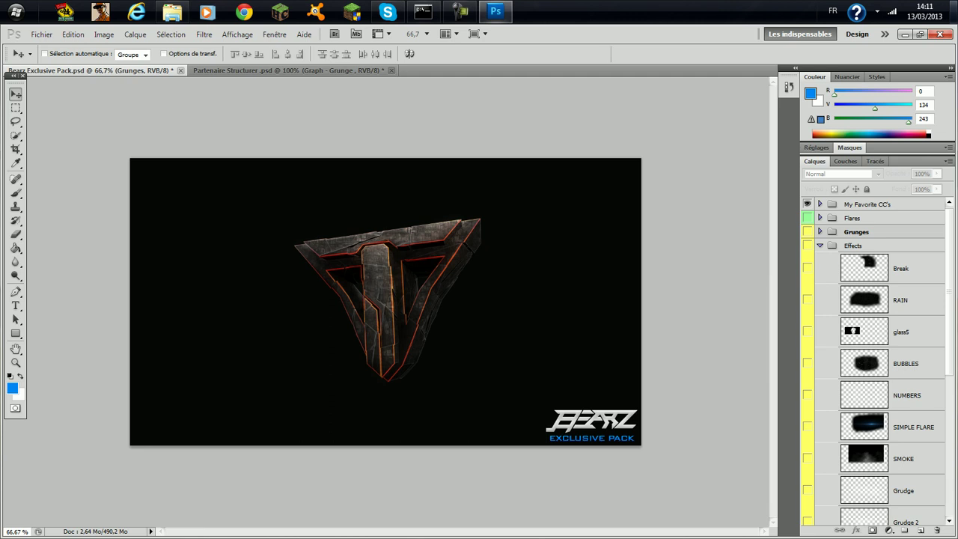
pyautogui.click(820, 245)
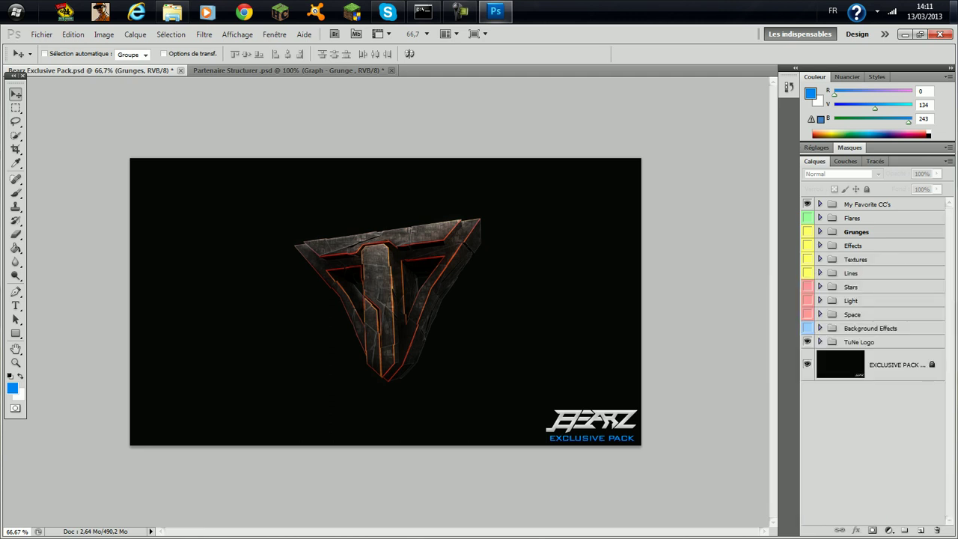
pyautogui.click(820, 259)
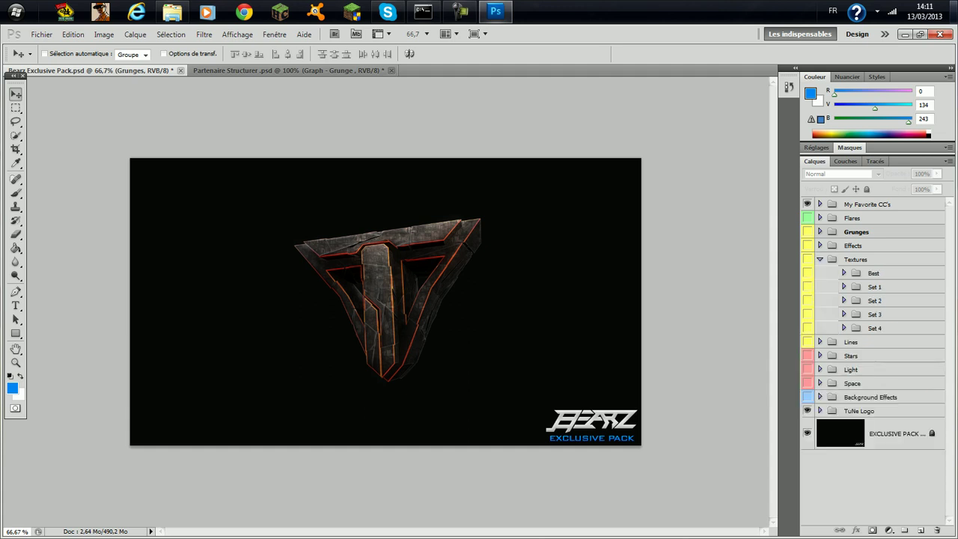
pyautogui.click(844, 274)
pyautogui.click(844, 273)
pyautogui.click(858, 259)
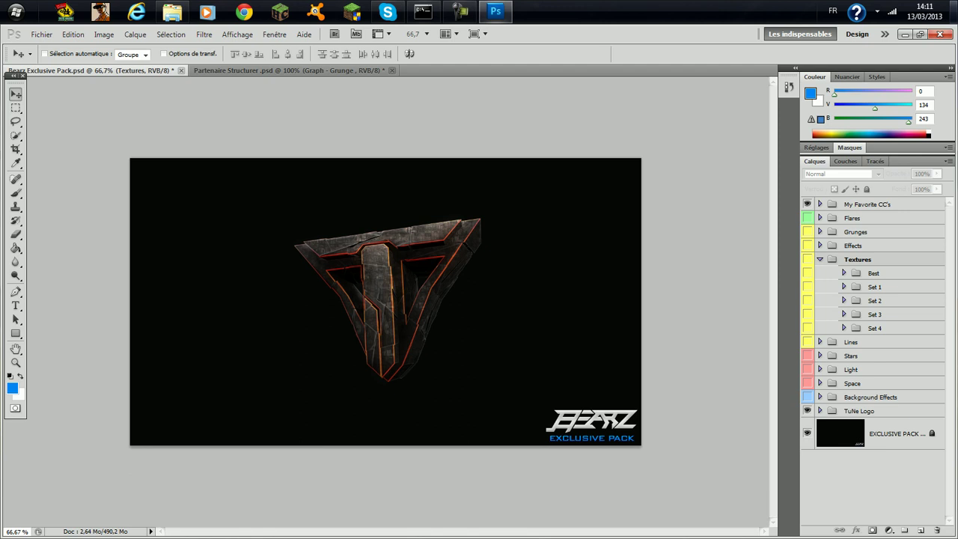
pyautogui.click(820, 259)
pyautogui.click(819, 286)
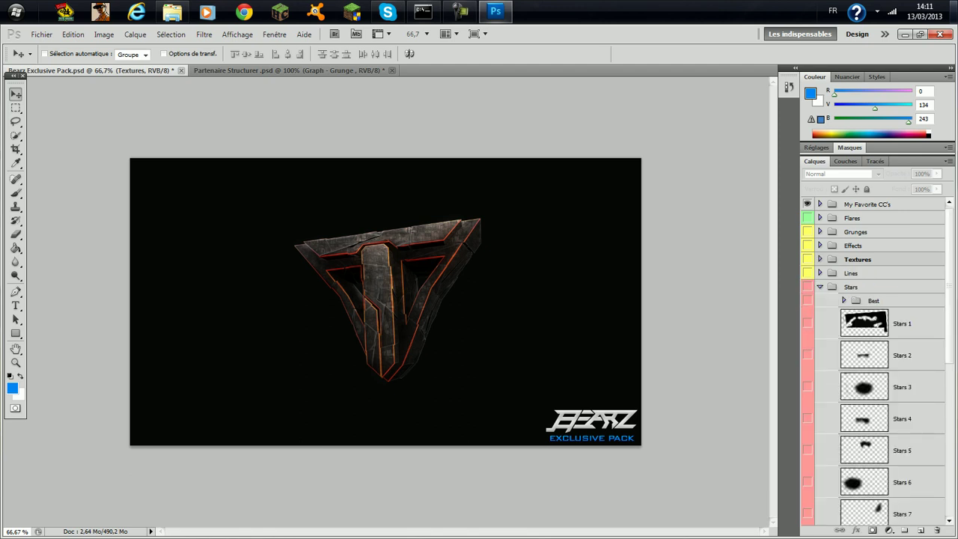
pyautogui.click(820, 287)
pyautogui.click(819, 301)
pyautogui.click(819, 300)
pyautogui.click(853, 314)
pyautogui.click(820, 315)
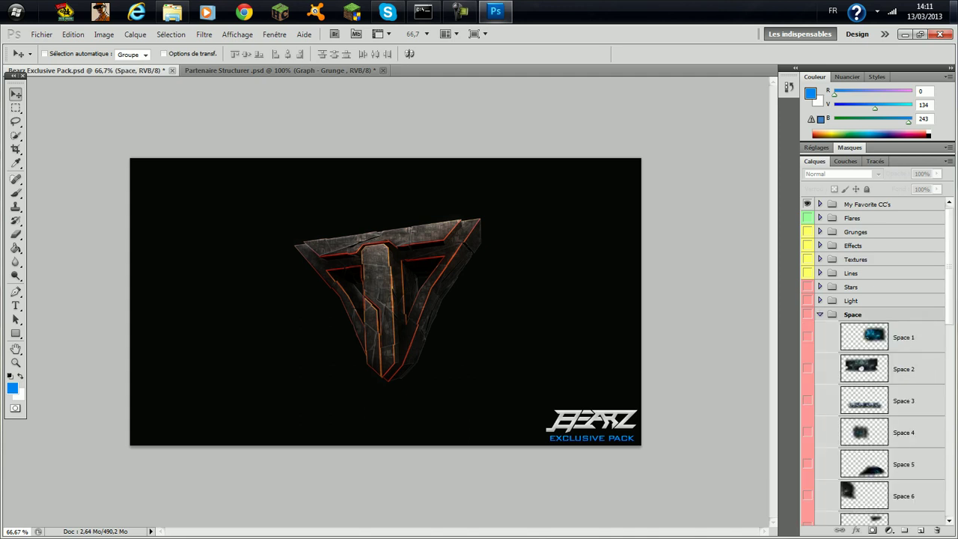
pyautogui.rightClick(864, 339)
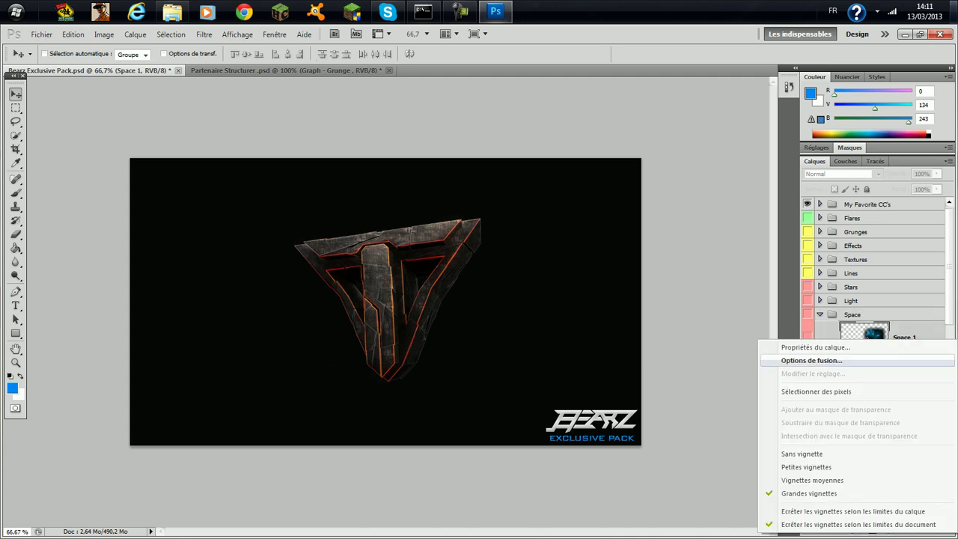
pyautogui.rightClick(863, 328)
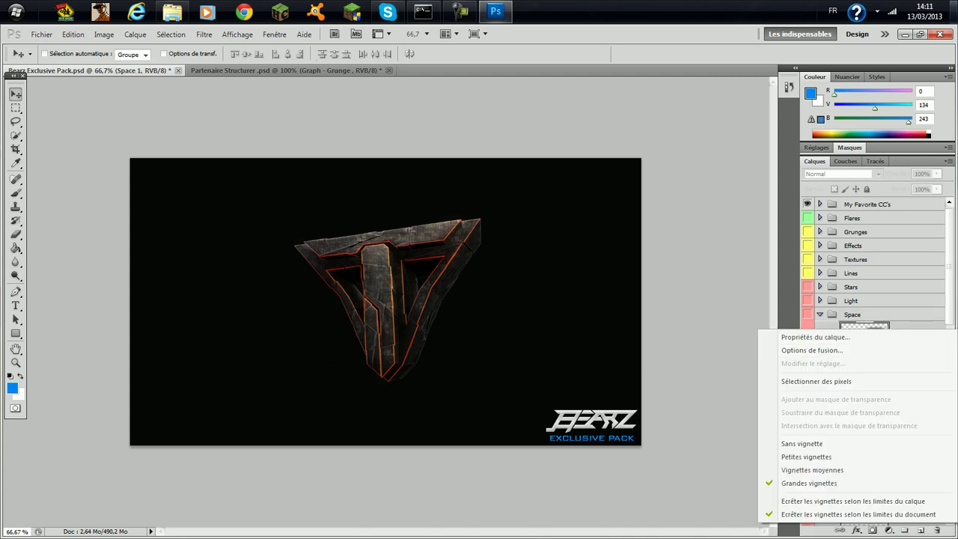
pyautogui.click(863, 324)
pyautogui.rightClick(864, 329)
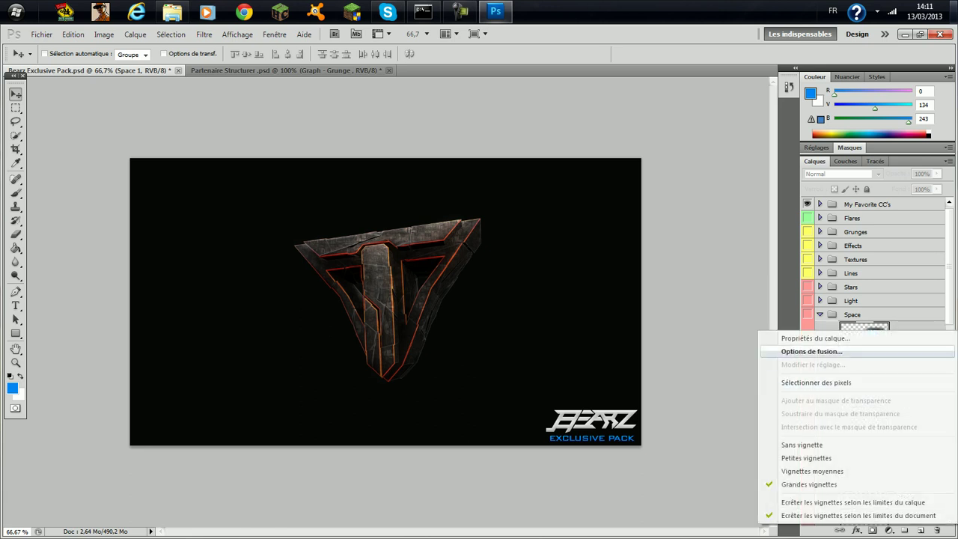
pyautogui.click(864, 325)
pyautogui.rightClick(863, 327)
pyautogui.click(863, 324)
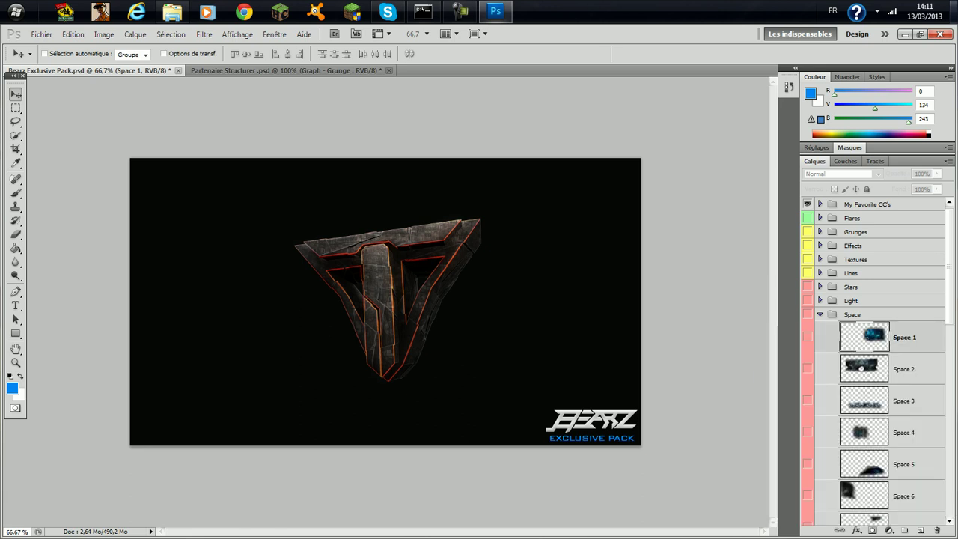
pyautogui.rightClick(864, 344)
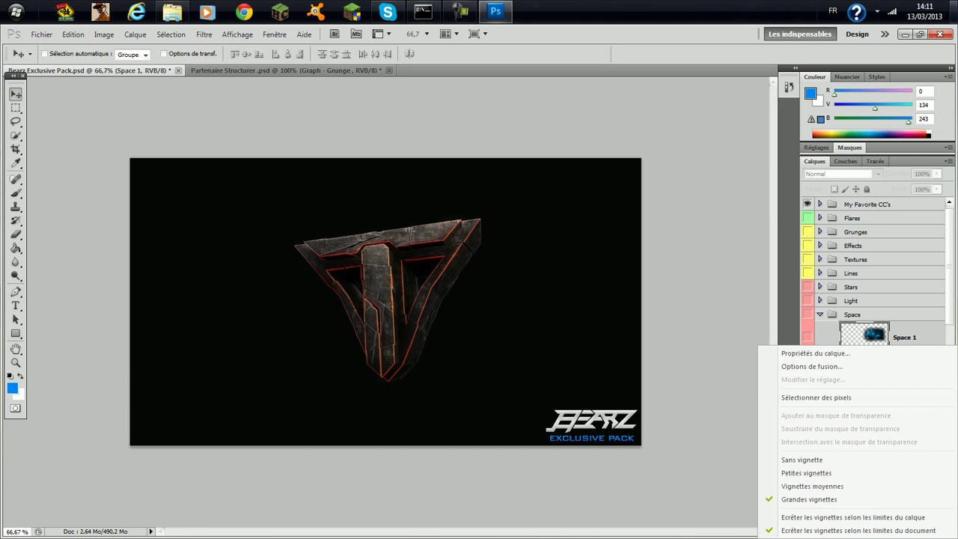
pyautogui.click(864, 327)
pyautogui.rightClick(864, 333)
pyautogui.click(865, 328)
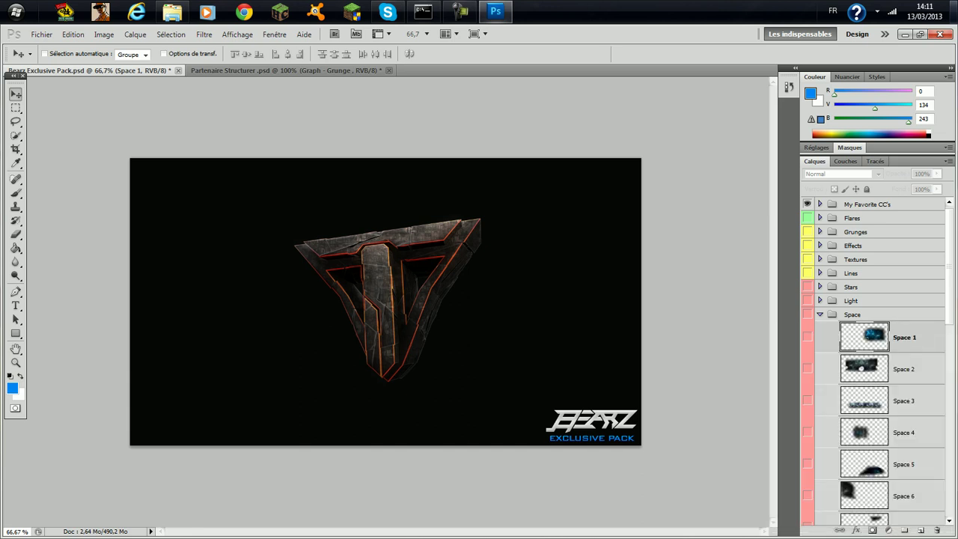
# Step: Duplicate the Space 1 layer from the pack into Partenaire Structurer .psd
pyautogui.rightClick(904, 335)
pyautogui.click(815, 94)
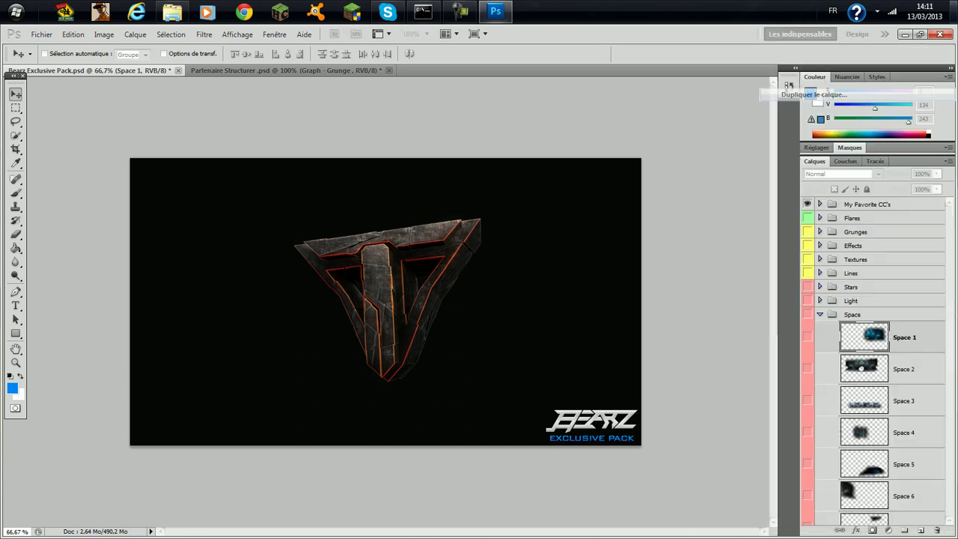
pyautogui.click(479, 207)
pyautogui.click(472, 227)
pyautogui.click(583, 161)
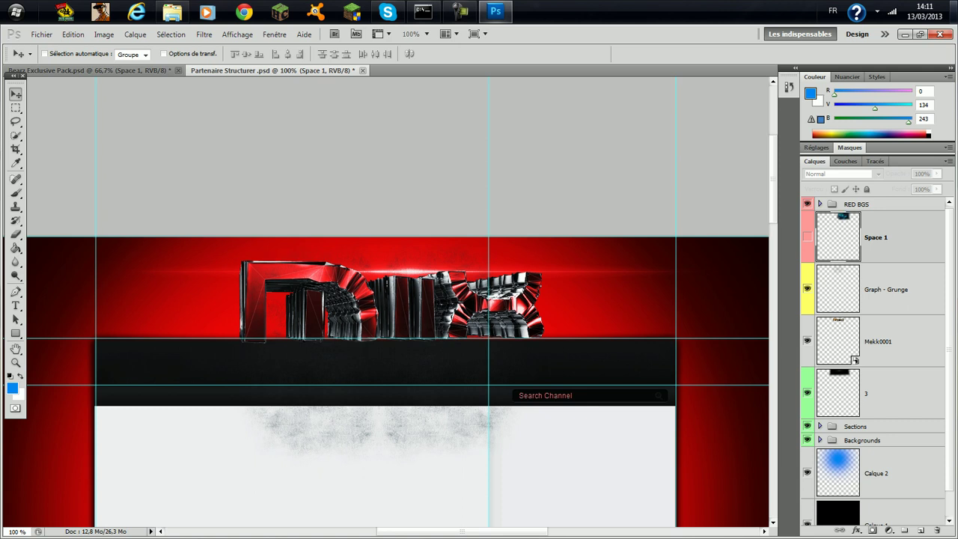
# Step: Show the Space 1 layer, position it over the left part of the logo and header bar, and place it directly below layer 3
pyautogui.click(427, 34)
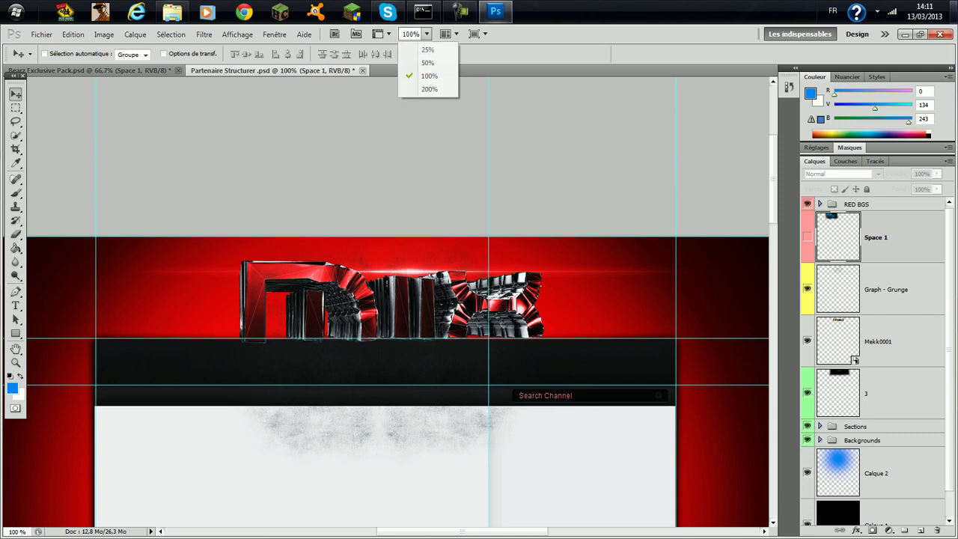
pyautogui.click(428, 63)
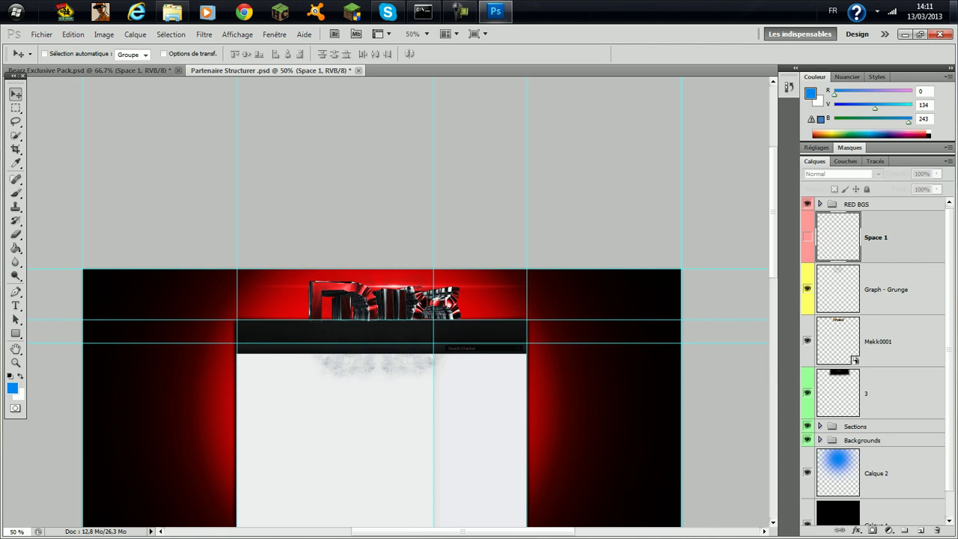
pyautogui.click(806, 236)
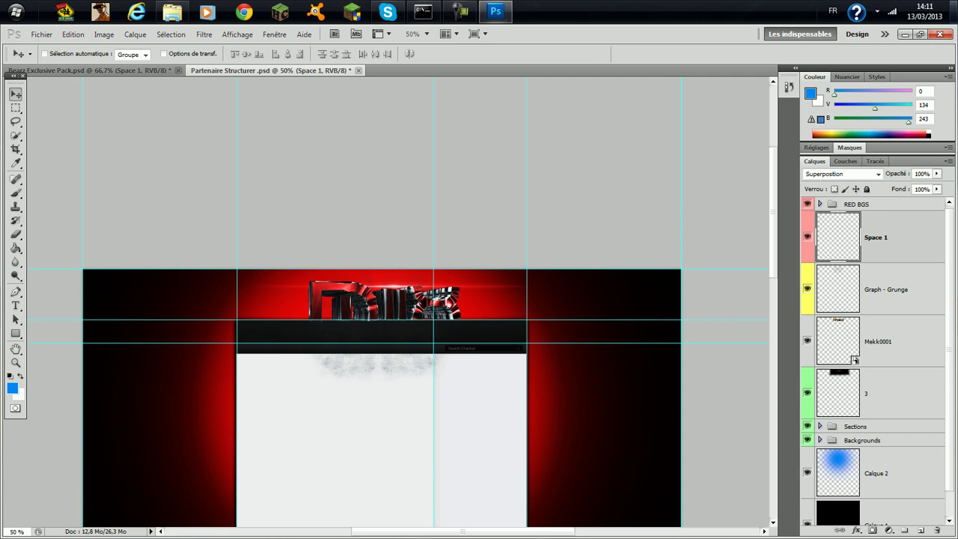
pyautogui.hotkey('ctrl', 't')
pyautogui.moveTo(50, 134); pyautogui.dragTo(306, 295)
pyautogui.press('Return')
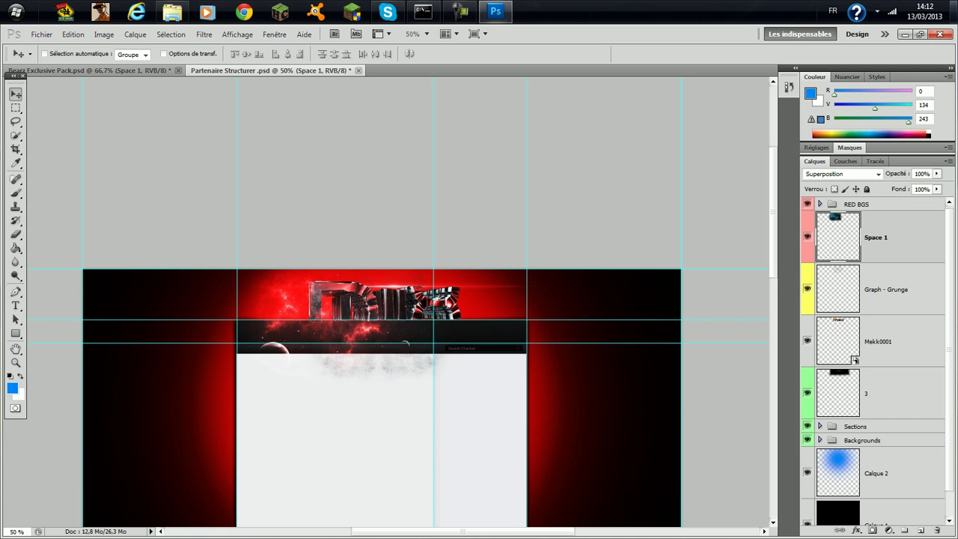
pyautogui.moveTo(876, 237); pyautogui.dragTo(875, 411)
pyautogui.moveTo(275, 354)
pyautogui.mouseDown()
pyautogui.moveTo(297, 333)
pyautogui.moveTo(304, 343)
pyautogui.moveTo(289, 345)
pyautogui.mouseUp()
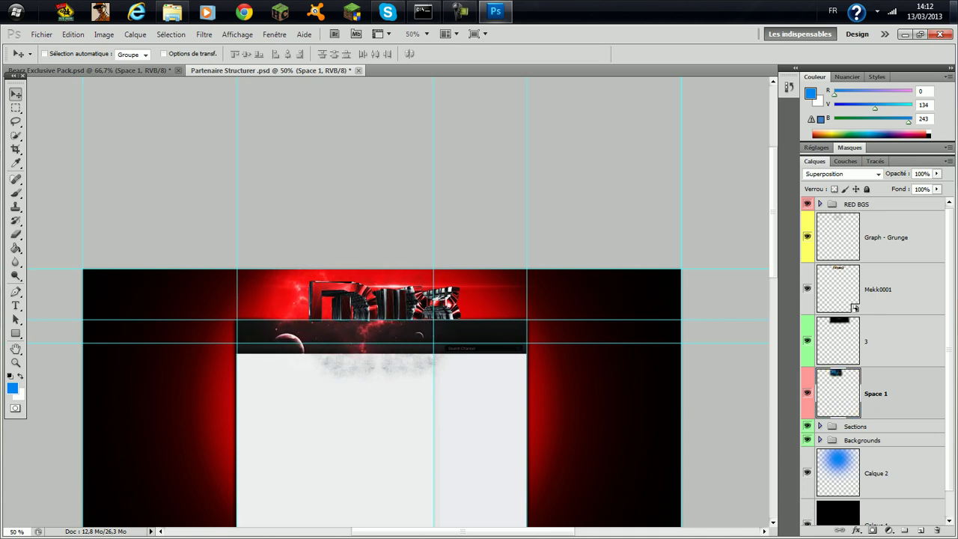
# Step: Duplicate the Space 1 layer within the same document and move the copy over the right part of the header
pyautogui.click(949, 161)
pyautogui.click(824, 143)
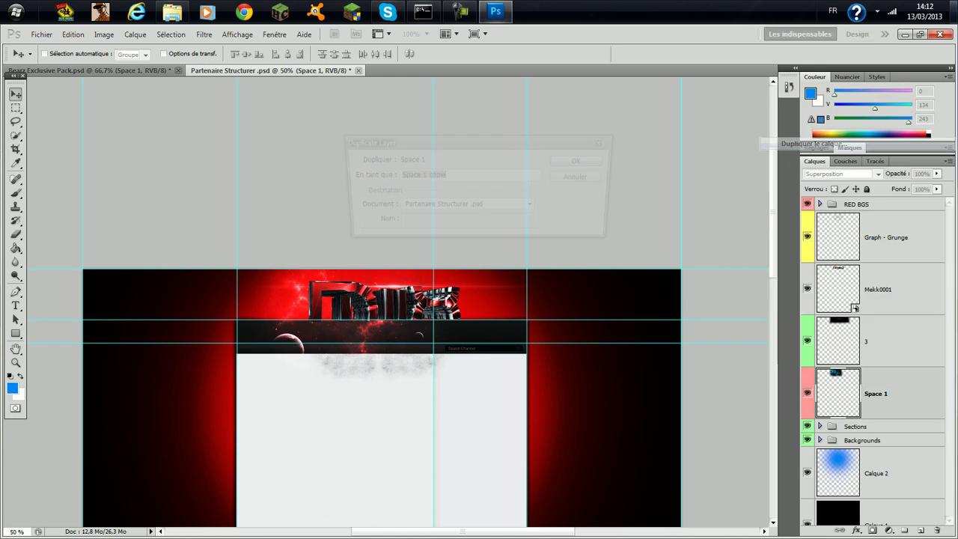
pyautogui.press('Return')
pyautogui.moveTo(300, 337); pyautogui.dragTo(408, 333)
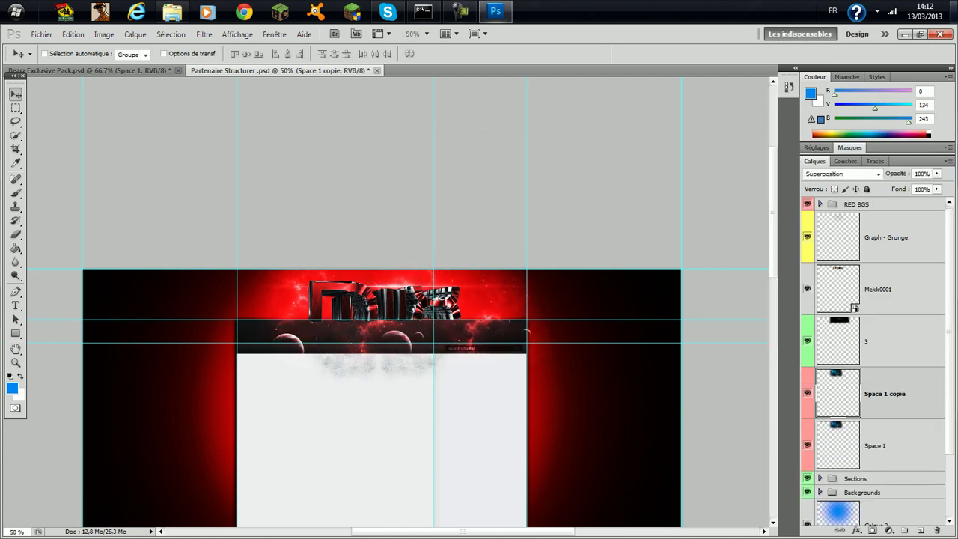
# Step: Rotate the copied space layer 180° with Free Transform and apply the transformation
pyautogui.press('t')
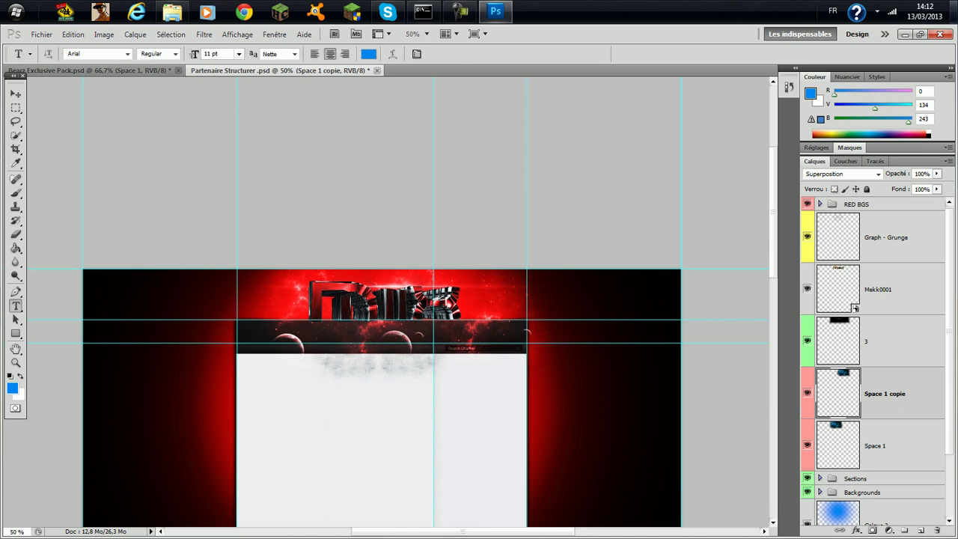
pyautogui.rightClick(469, 320)
pyautogui.press('Escape')
pyautogui.hotkey('ctrl', 't')
pyautogui.rightClick(426, 298)
pyautogui.click(470, 422)
pyautogui.click(601, 54)
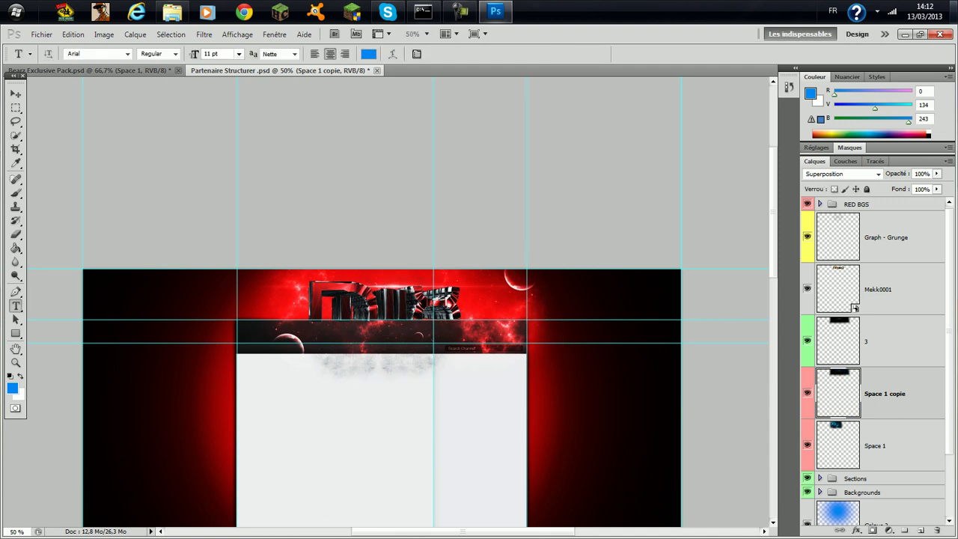
# Step: Nudge the rotated space copy left and up so its planet sits in the header's upper-right corner, inside the vertical guide
pyautogui.press('v')
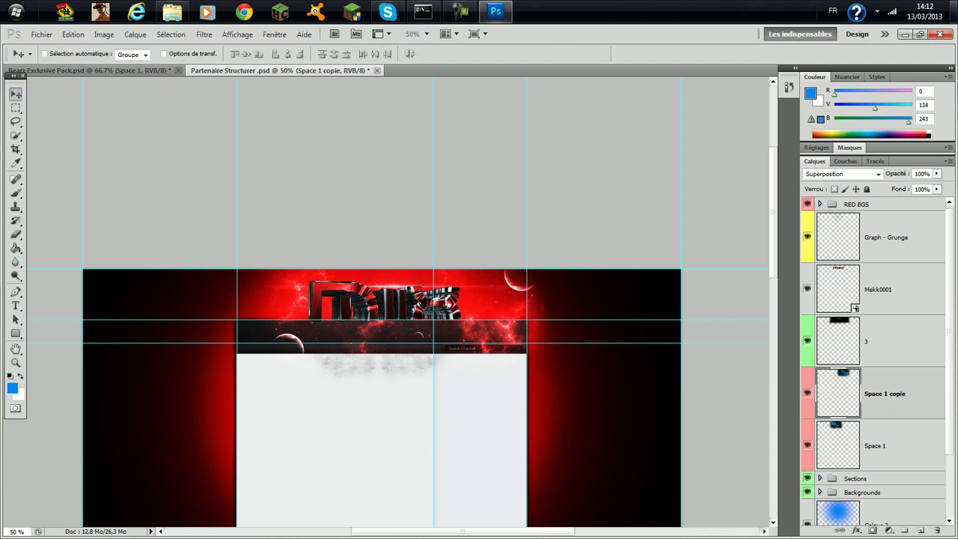
pyautogui.hotkey('shift', 'Left')
pyautogui.hotkey('shift', 'Left')
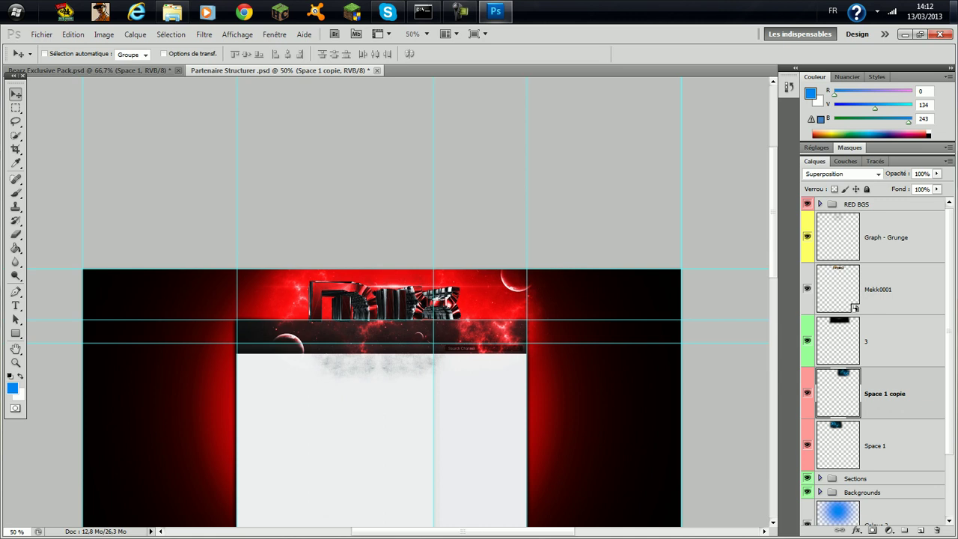
pyautogui.hotkey('shift', 'Up')
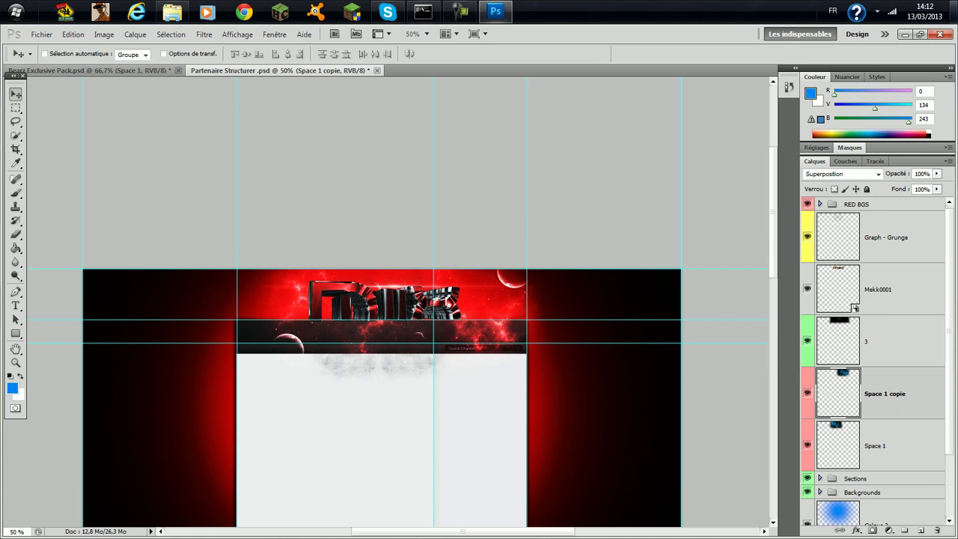
# Step: Browse the Background Effects, Light, Stars and Lines groups of Bearz Exclusive Pack.psd for another effect layer
pyautogui.click(88, 71)
pyautogui.click(820, 315)
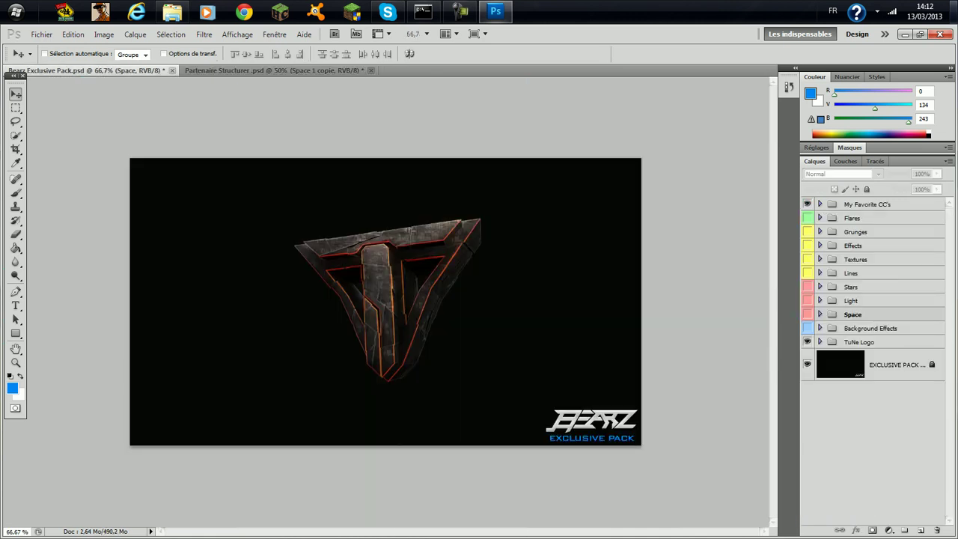
pyautogui.click(820, 328)
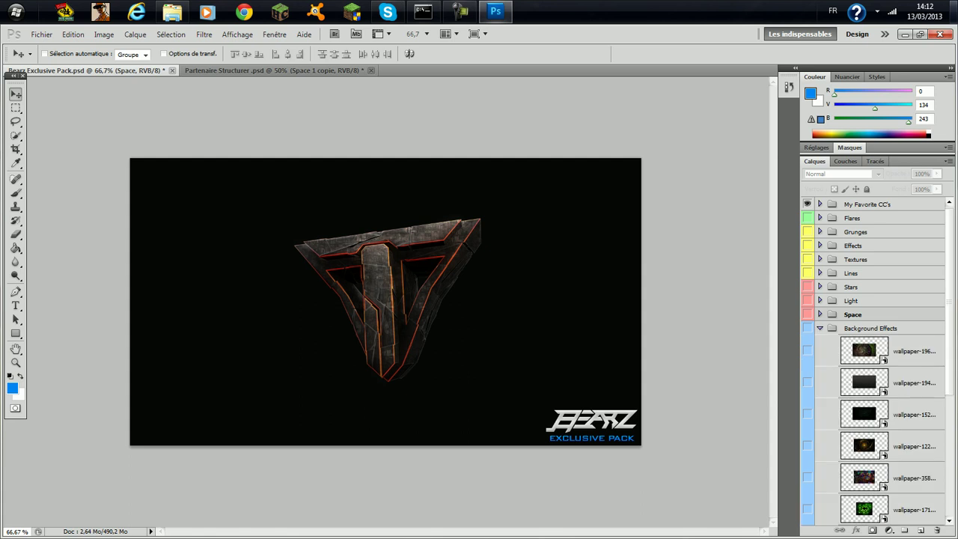
pyautogui.click(820, 328)
pyautogui.click(820, 300)
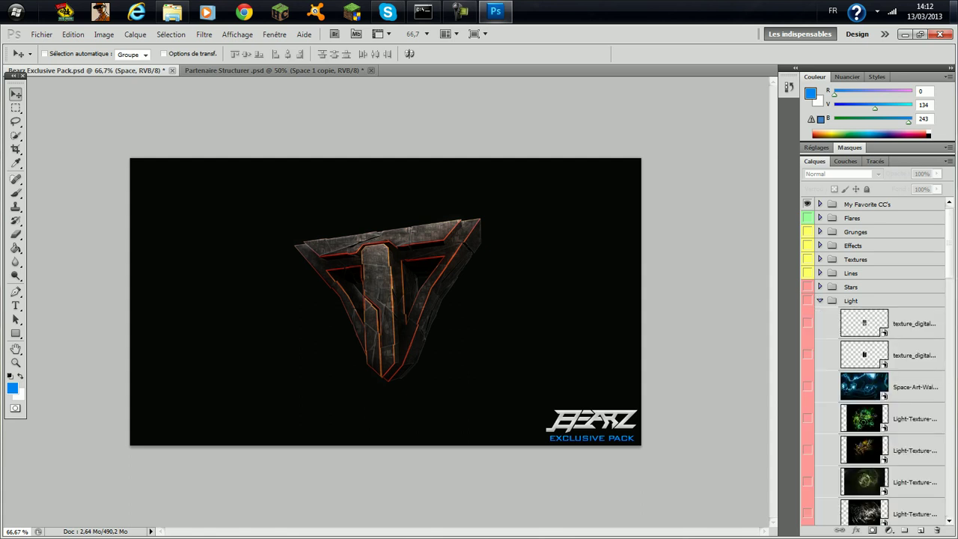
pyautogui.click(820, 300)
pyautogui.click(820, 287)
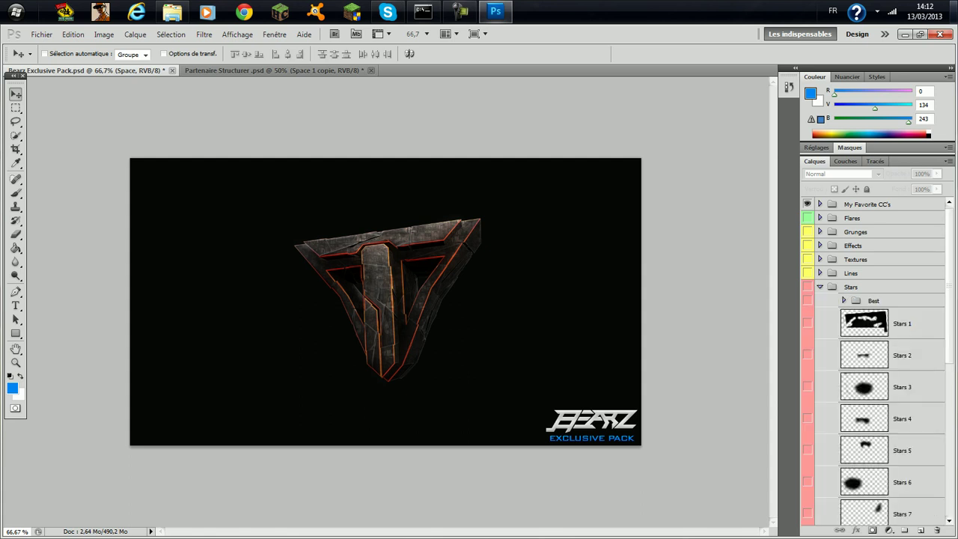
pyautogui.click(820, 287)
pyautogui.click(820, 272)
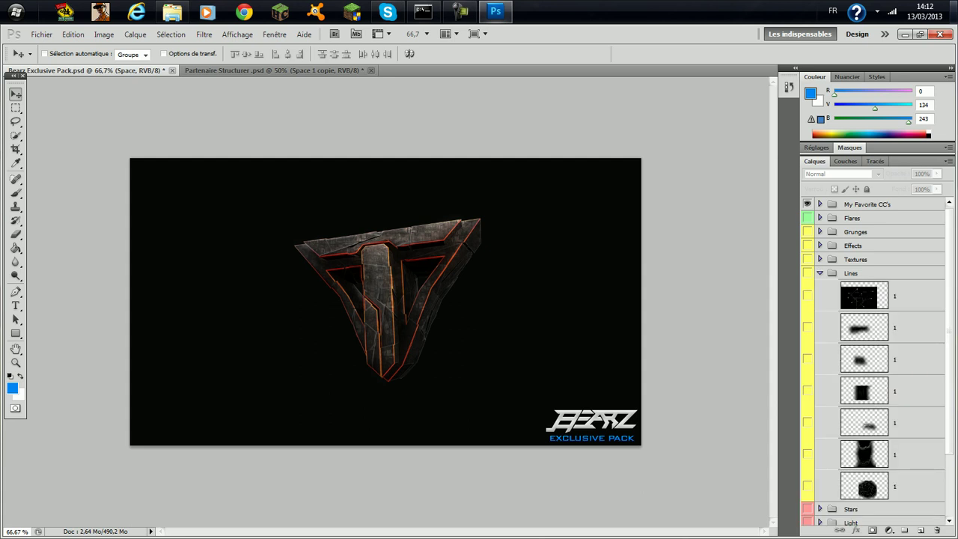
# Step: Preview the wavy lines layer in the pack's Lines group, hide it again and collapse the group
pyautogui.click(865, 454)
pyautogui.click(808, 454)
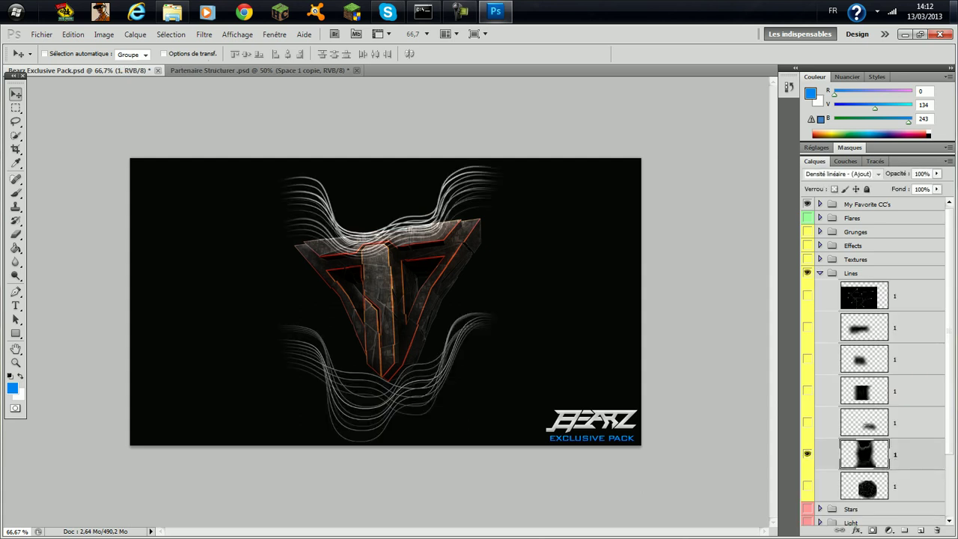
pyautogui.click(807, 454)
pyautogui.click(852, 272)
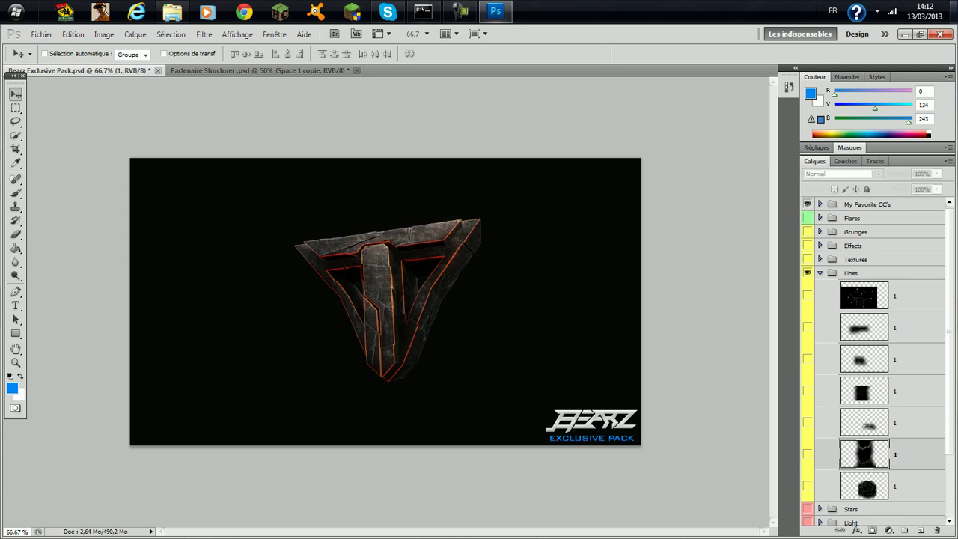
pyautogui.click(821, 272)
pyautogui.click(820, 273)
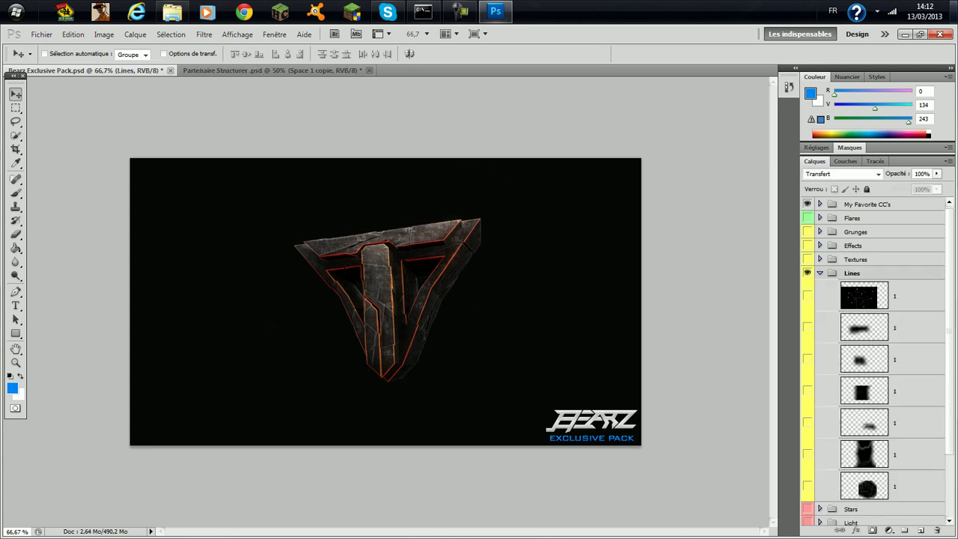
pyautogui.click(806, 272)
pyautogui.click(459, 12)
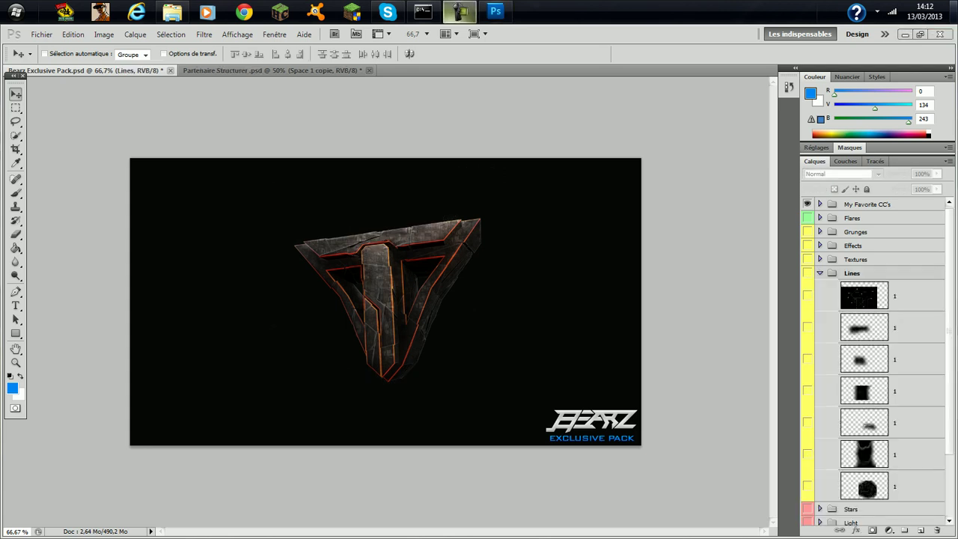
pyautogui.click(848, 509)
pyautogui.click(820, 273)
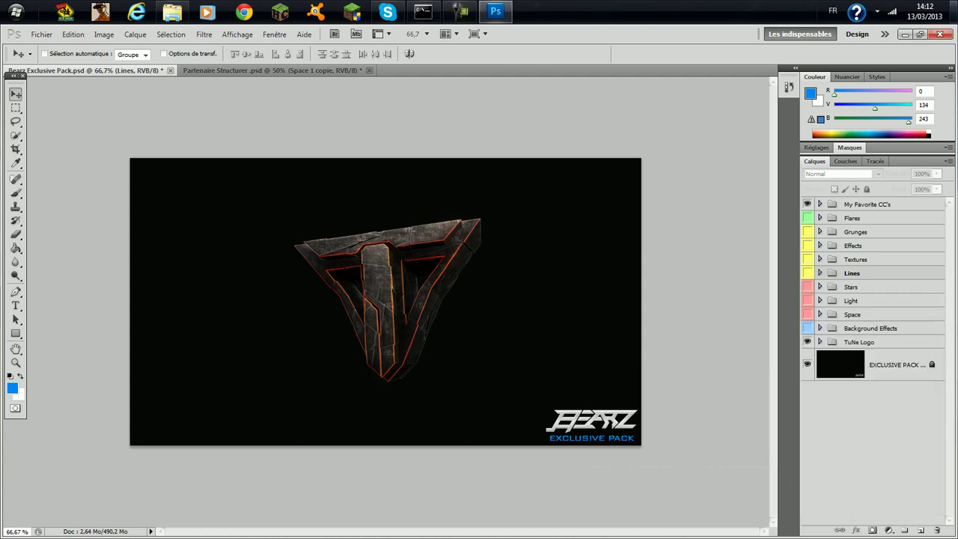
# Step: Close Bearz Exclusive Pack.psd without saving its changes and return to Partenaire Structurer .psd
pyautogui.click(272, 71)
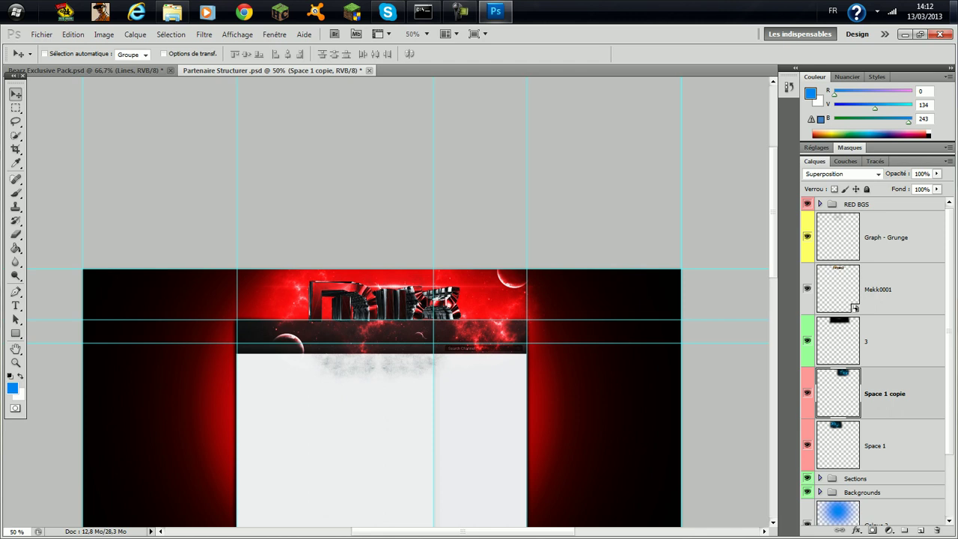
pyautogui.hotkey('ctrl', 'q')
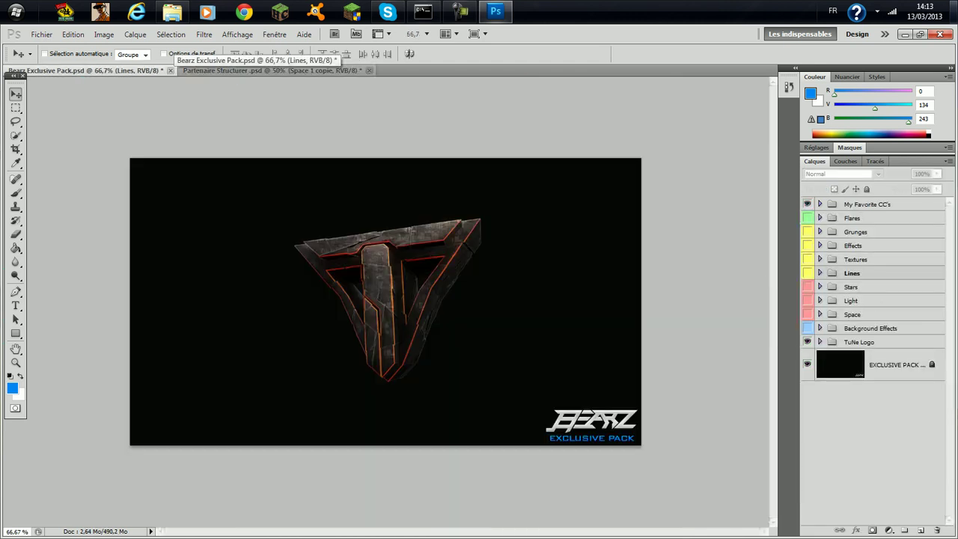
pyautogui.click(487, 225)
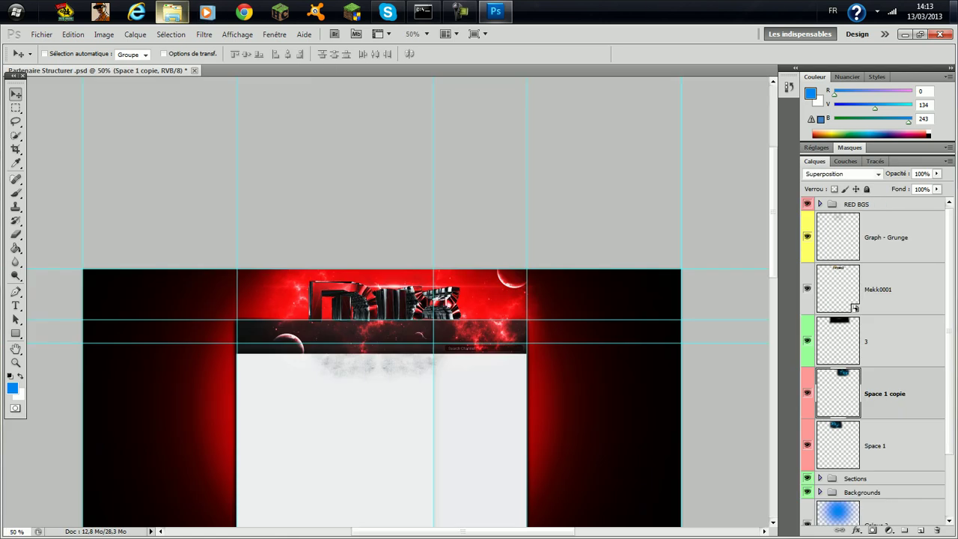
# Step: Switch to Windows Explorer and look through the Miix folder's GFX and Flare - Color - Pack subfolders for another effects pack
pyautogui.click(173, 12)
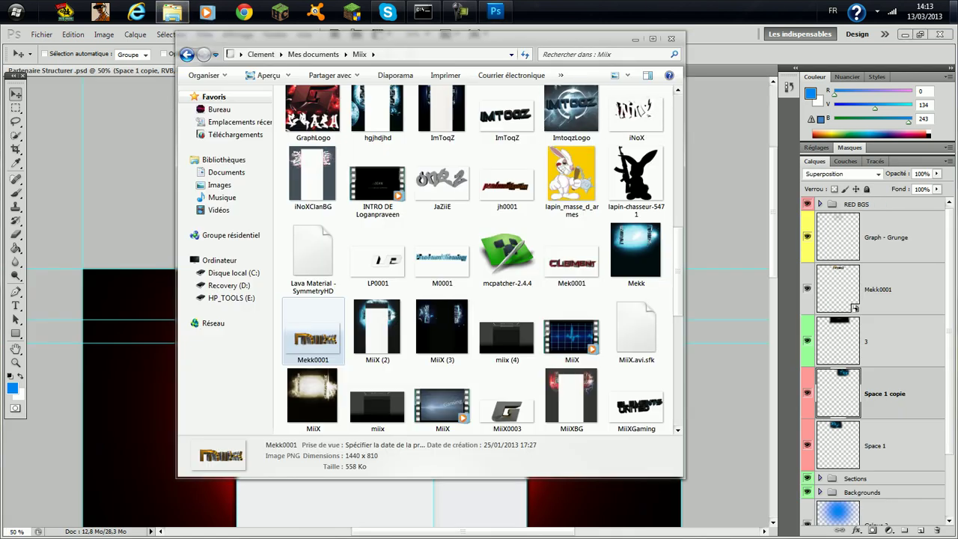
pyautogui.moveTo(678, 290); pyautogui.dragTo(678, 160)
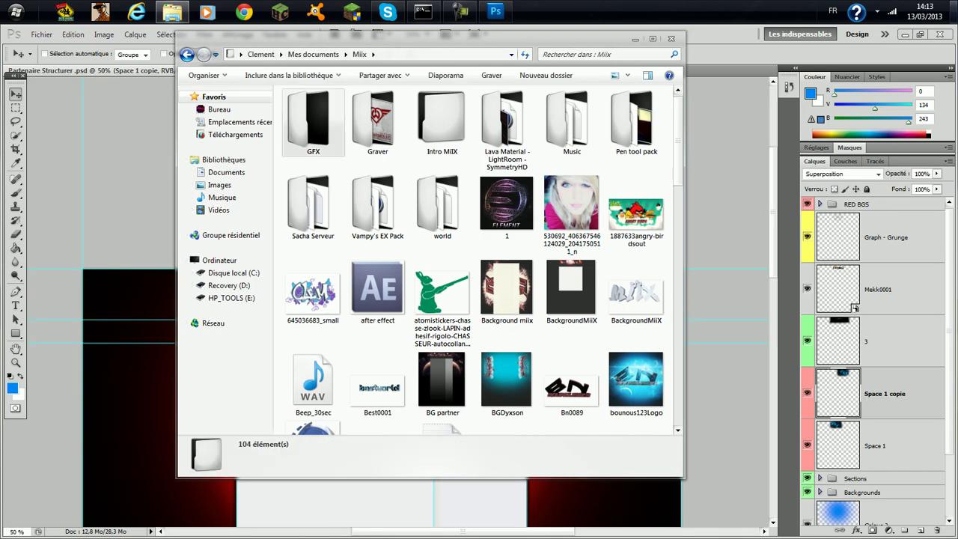
pyautogui.doubleClick(313, 120)
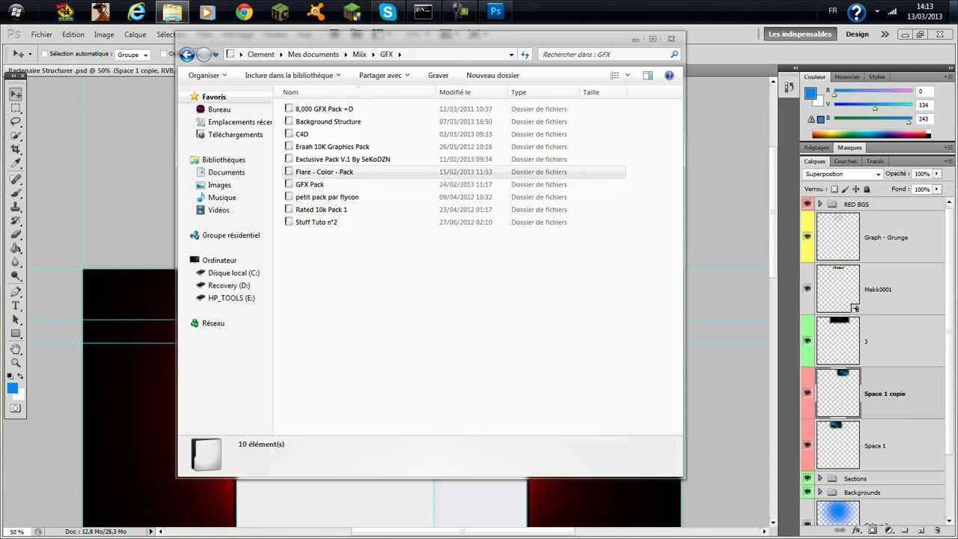
pyautogui.doubleClick(324, 171)
pyautogui.moveTo(425, 311); pyautogui.dragTo(370, 242)
pyautogui.click(186, 54)
pyautogui.click(186, 54)
# Step: Open Vampy's BG Stuff.psd from the Vampy's EX Pack folder in Photoshop
pyautogui.doubleClick(378, 209)
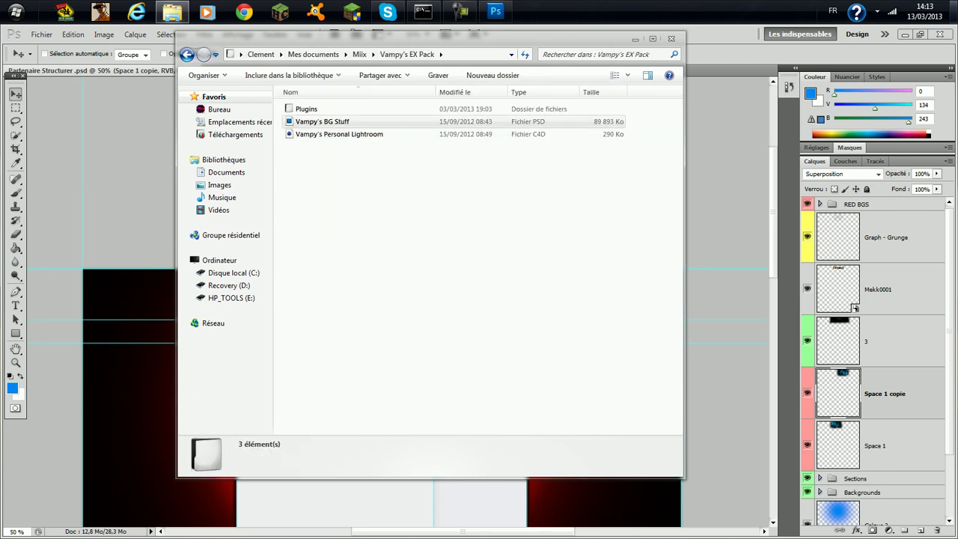
pyautogui.click(322, 122)
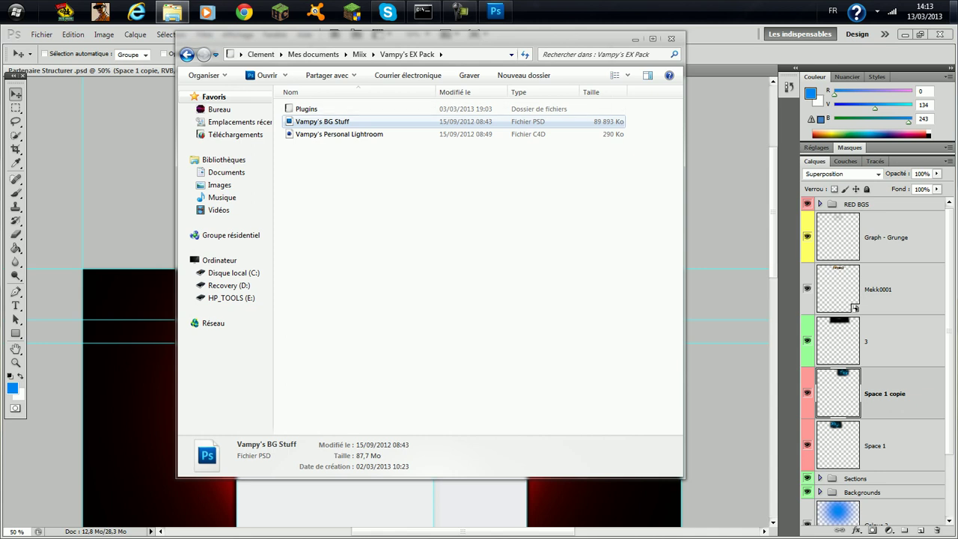
pyautogui.hotkey('alt', 'Tab')
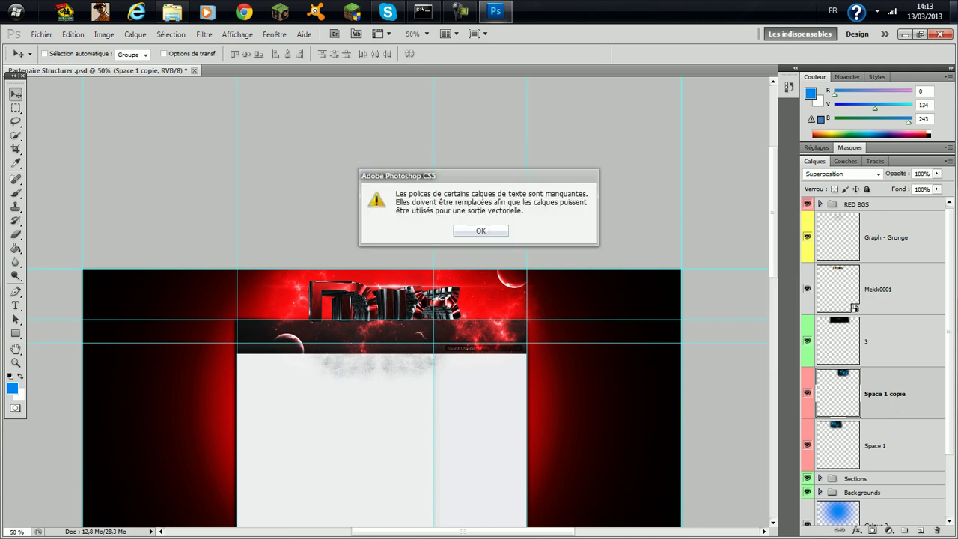
pyautogui.press('Return')
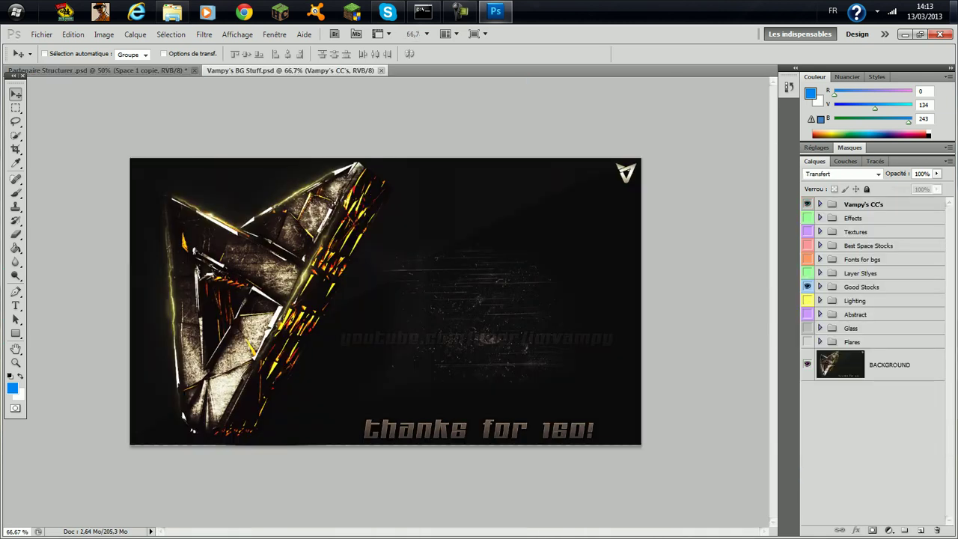
# Step: Preview the Textures and Best Space Stocks groups on the canvas, hiding each one again
pyautogui.click(808, 232)
pyautogui.click(808, 232)
pyautogui.click(807, 246)
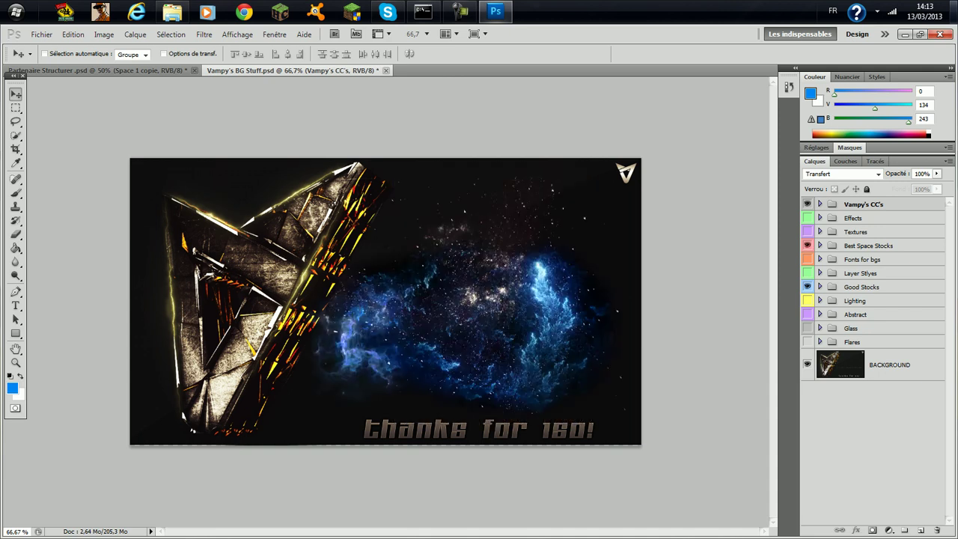
pyautogui.click(807, 246)
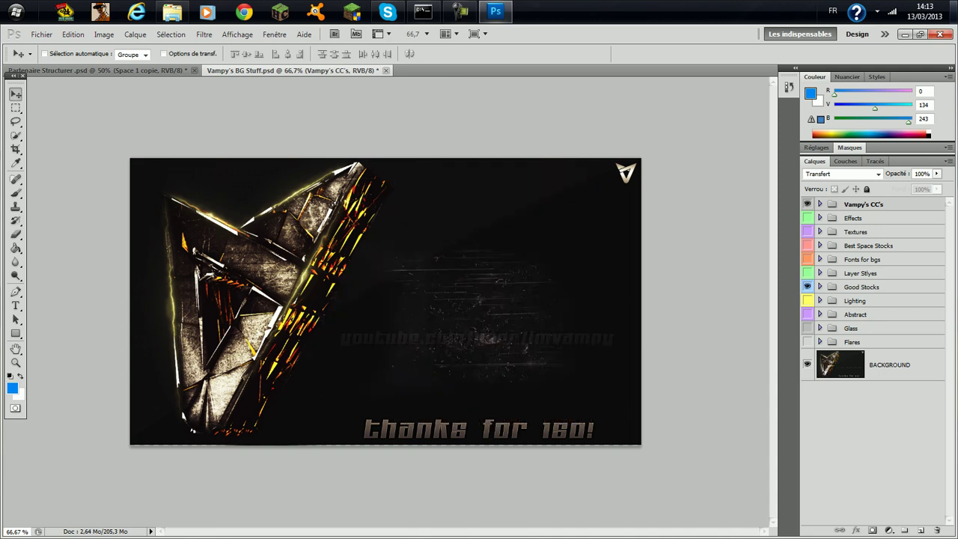
# Step: Duplicate the Best Space Stocks group into Partenaire Structurer .psd and return to that document
pyautogui.click(868, 246)
pyautogui.rightClick(860, 245)
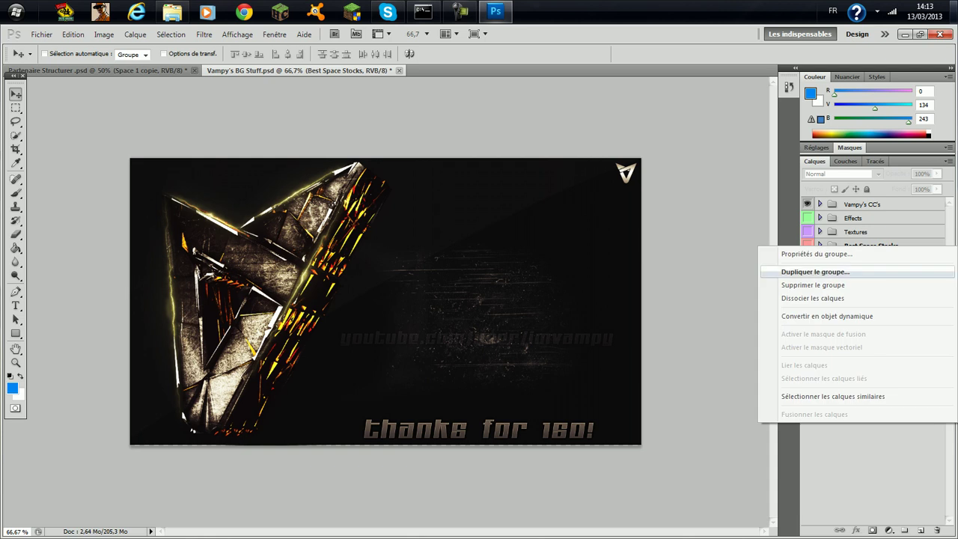
pyautogui.click(816, 272)
pyautogui.click(465, 206)
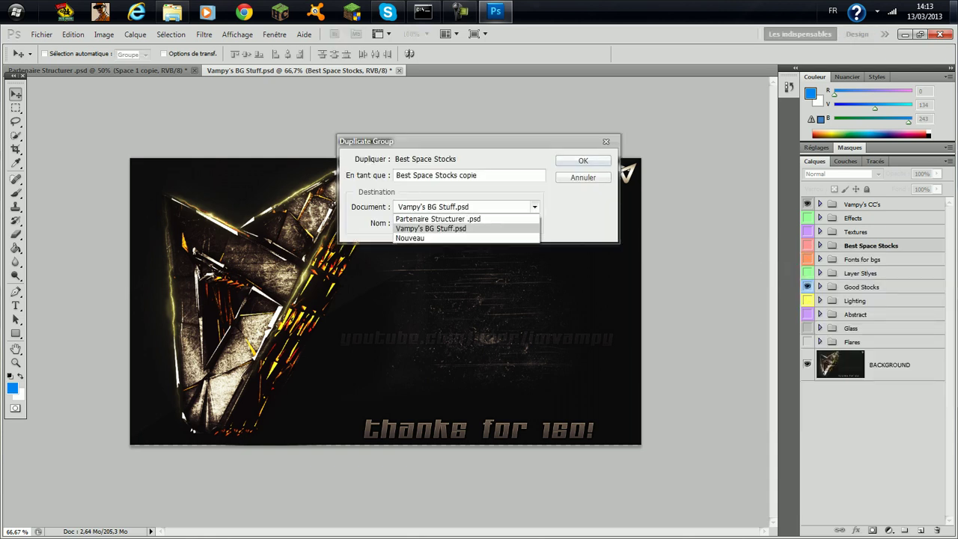
pyautogui.click(437, 218)
pyautogui.click(583, 161)
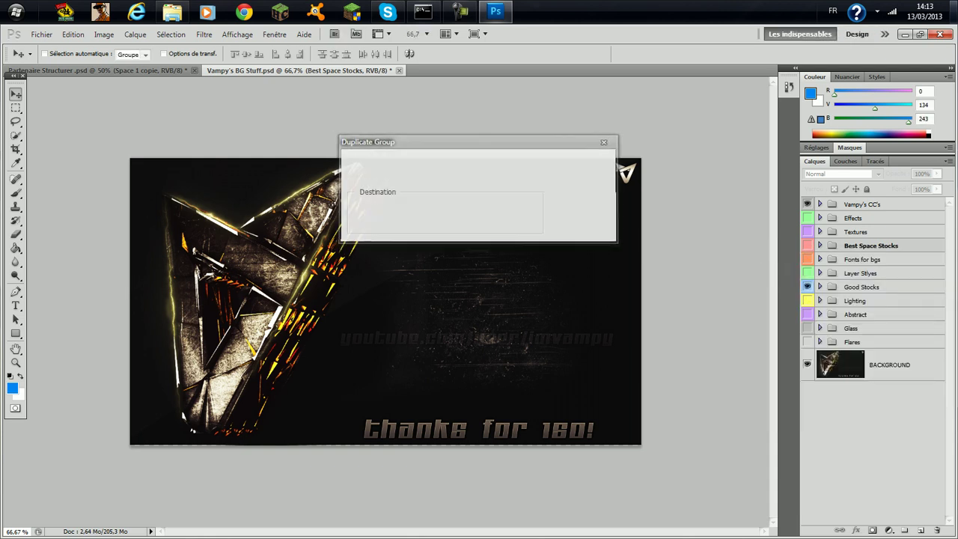
pyautogui.hotkey('ctrl', 'Tab')
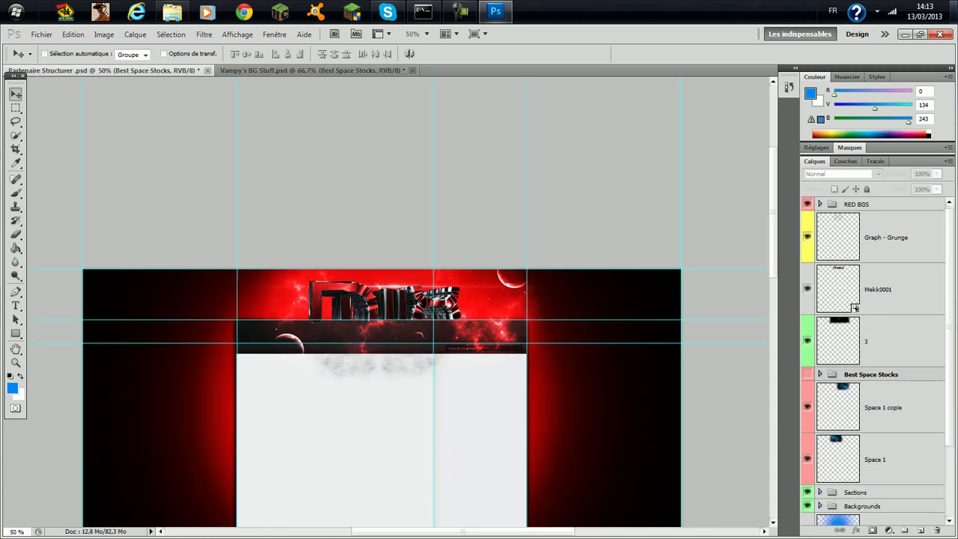
# Step: Position the visible Best Space Stocks group over the header banner and order it directly below the Space 1 layer
pyautogui.moveTo(344, 404); pyautogui.dragTo(383, 327)
pyautogui.hotkey('shift', 'alt', 's')
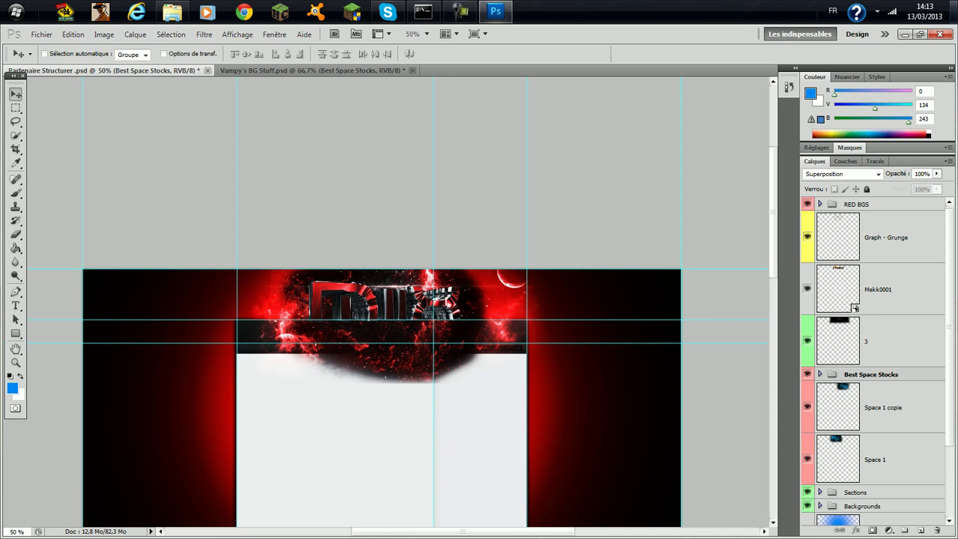
pyautogui.click(887, 460)
pyautogui.moveTo(882, 374)
pyautogui.mouseDown()
pyautogui.moveTo(838, 532)
pyautogui.moveTo(881, 386)
pyautogui.mouseUp()
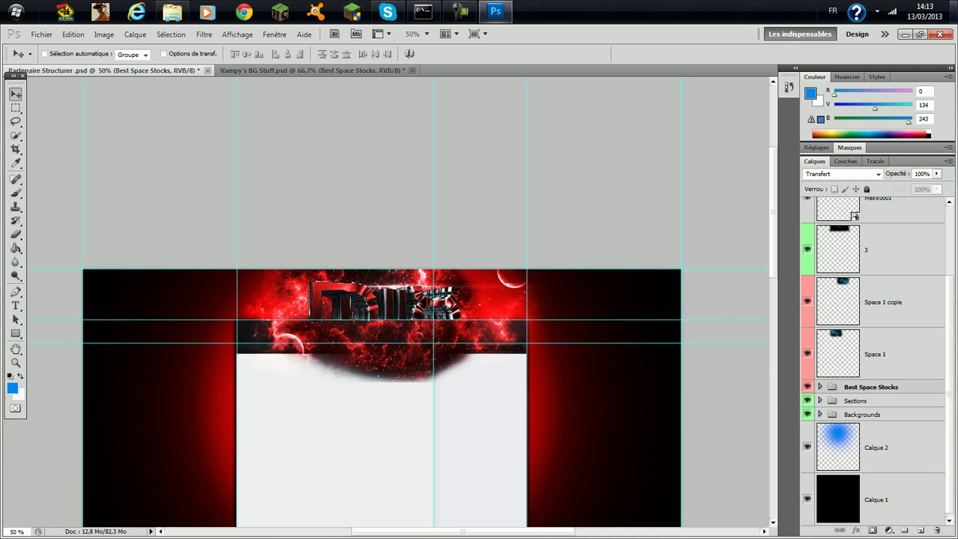
# Step: Return to Vampy's BG Stuff.psd and preview the Textures, Effects and Flares groups, hiding each one again
pyautogui.hotkey('ctrl', 'Tab')
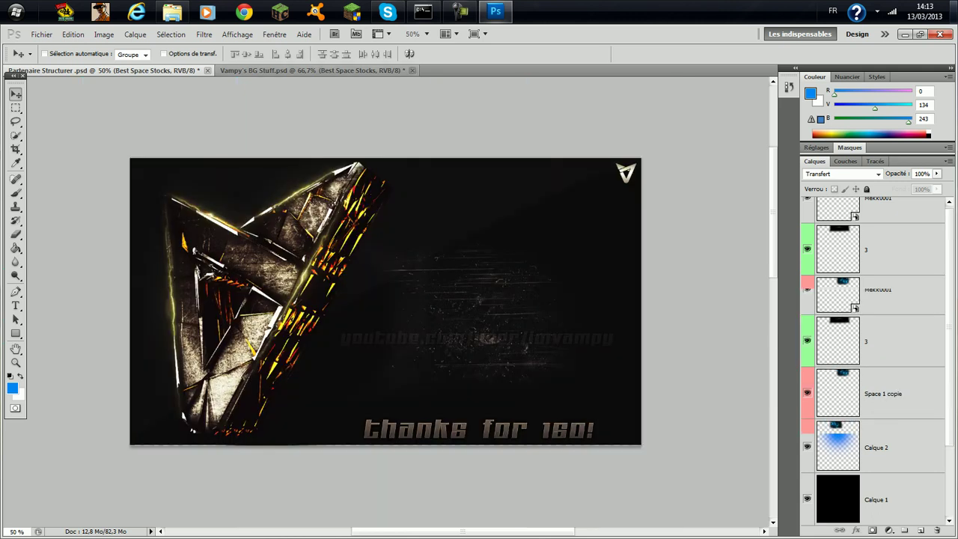
pyautogui.click(807, 232)
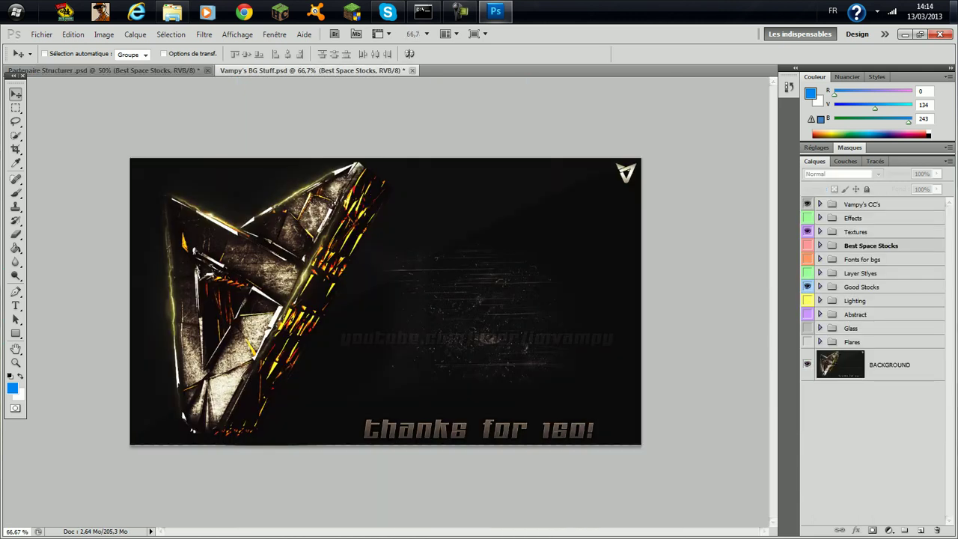
pyautogui.click(808, 232)
pyautogui.click(806, 231)
pyautogui.click(807, 218)
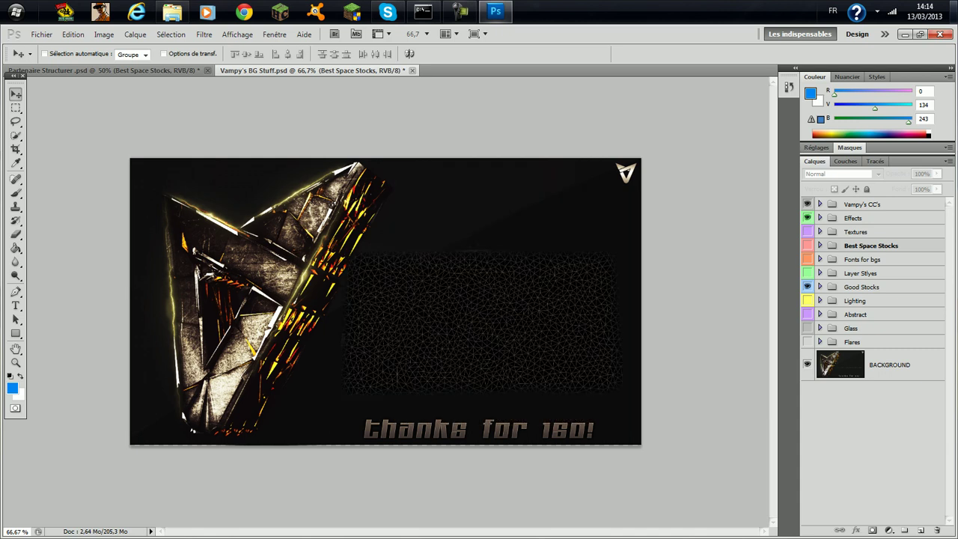
pyautogui.click(807, 218)
pyautogui.click(807, 342)
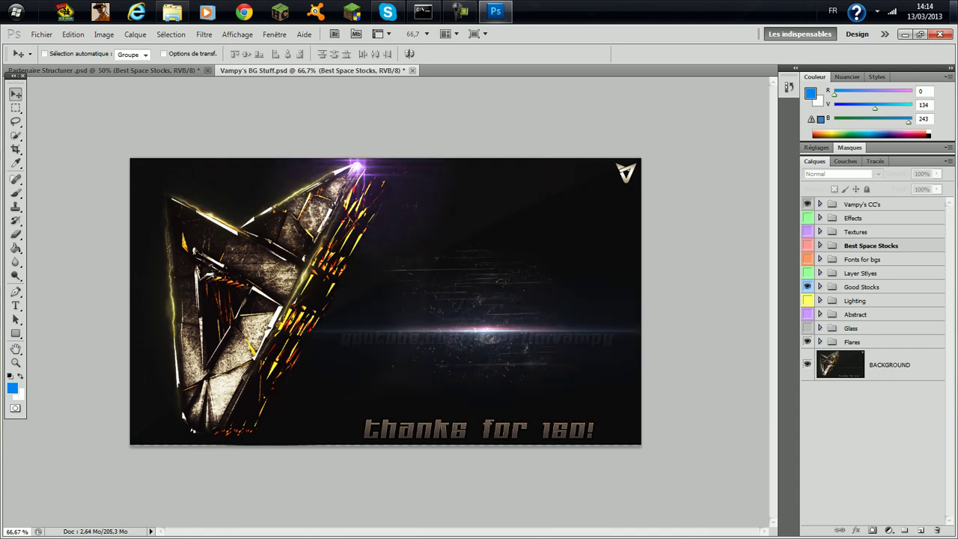
pyautogui.click(806, 341)
# Step: Expand and show the Flares group, and hide its bySqinz Flare 1 layer
pyautogui.click(819, 342)
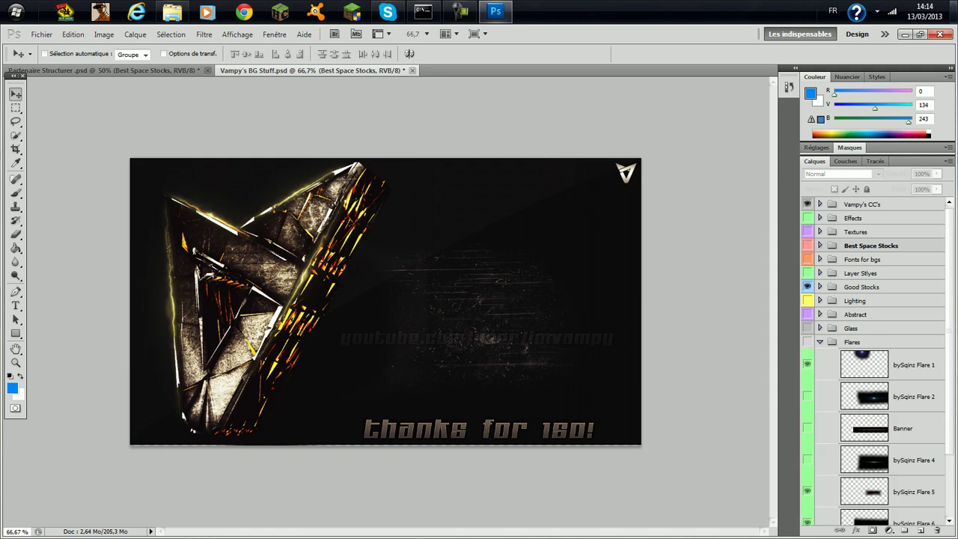
pyautogui.click(912, 397)
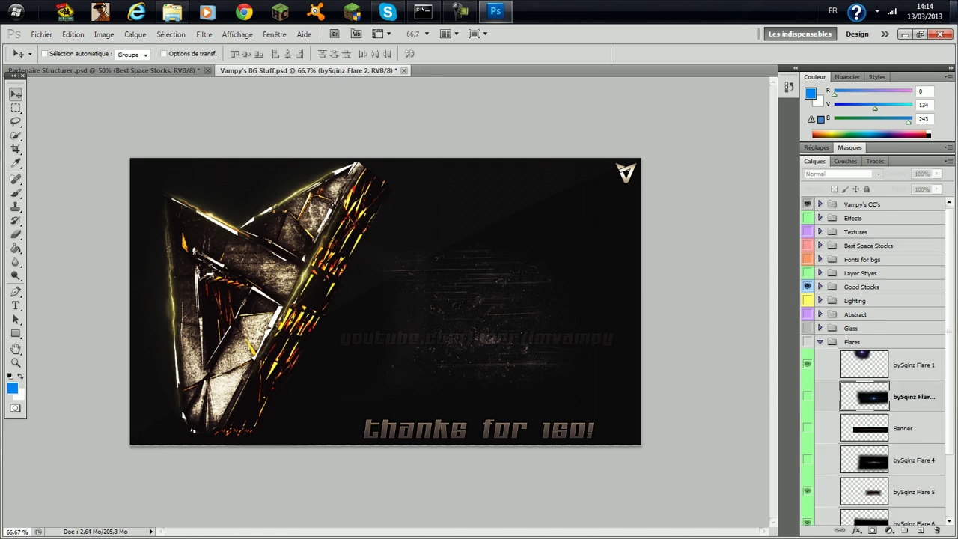
pyautogui.scroll(-3, 872, 359)
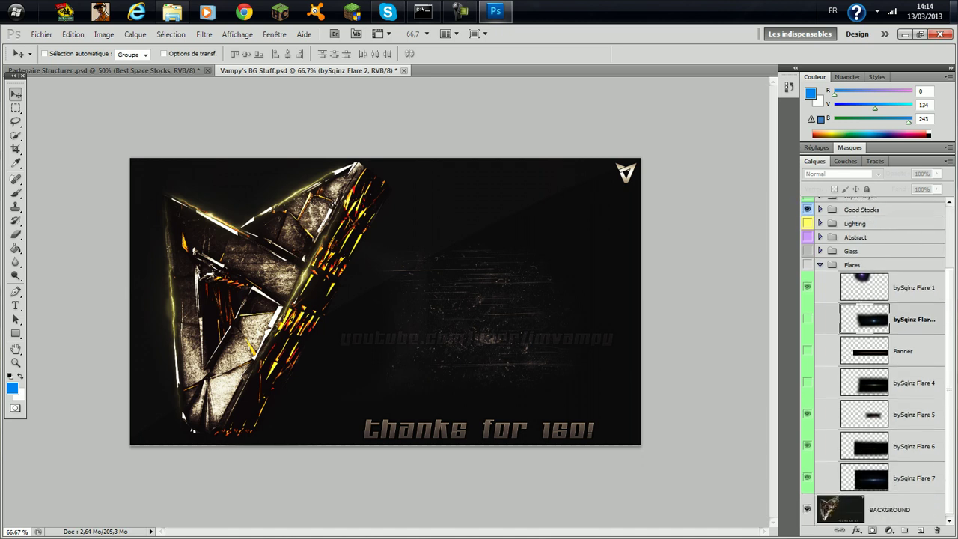
pyautogui.click(806, 264)
pyautogui.click(807, 287)
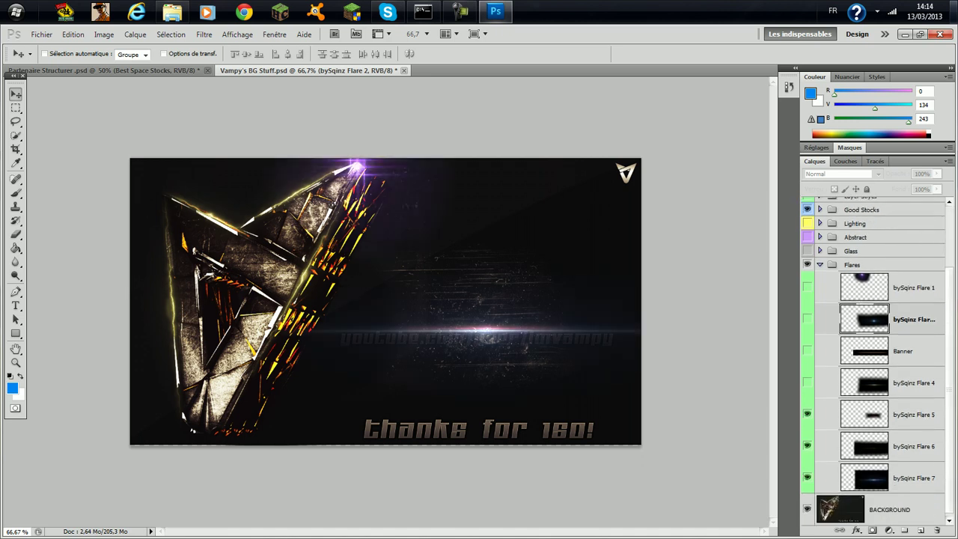
# Step: Duplicate the bySqinz Flare 5, 6 and 7 layers into Partenaire Structurer .psd and return to that document
pyautogui.click(913, 478)
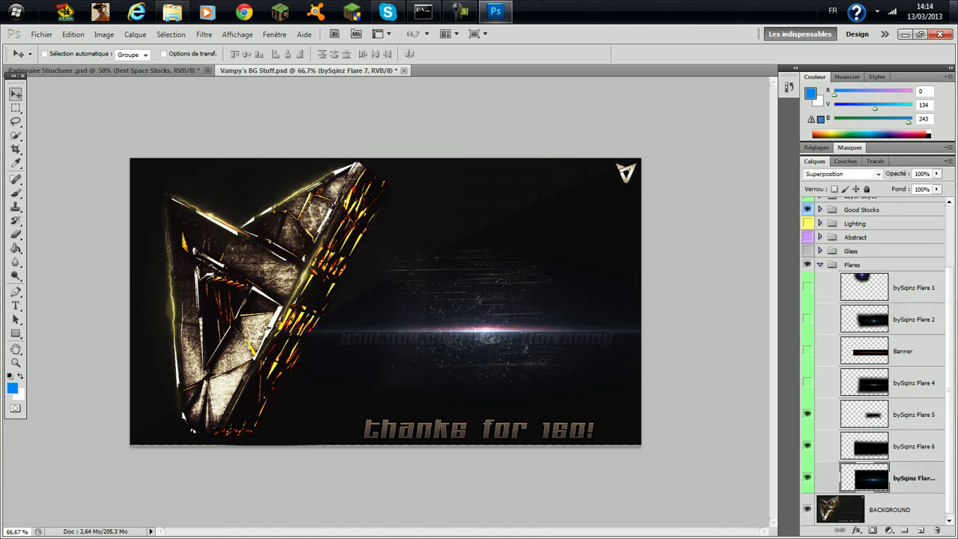
pyautogui.keyDown('ctrl'); pyautogui.click(913, 447); pyautogui.keyUp('ctrl')
pyautogui.keyDown('ctrl'); pyautogui.click(913, 414); pyautogui.keyUp('ctrl')
pyautogui.rightClick(913, 414)
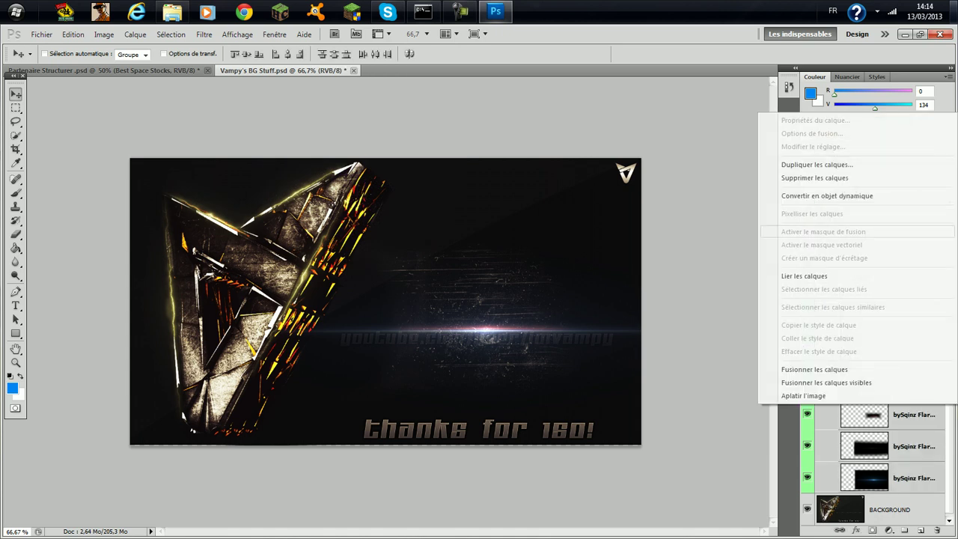
pyautogui.click(823, 164)
pyautogui.click(479, 207)
pyautogui.click(464, 219)
pyautogui.click(583, 161)
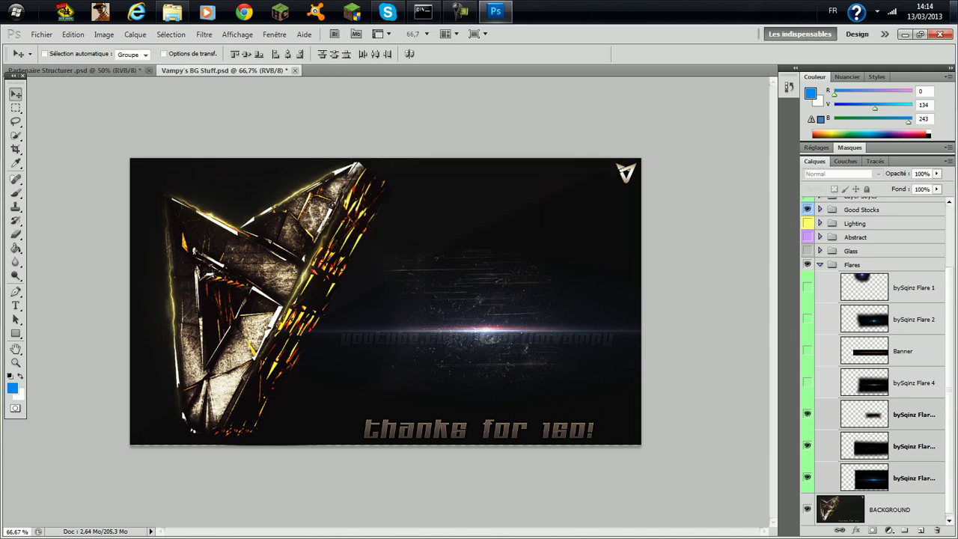
pyautogui.click(75, 71)
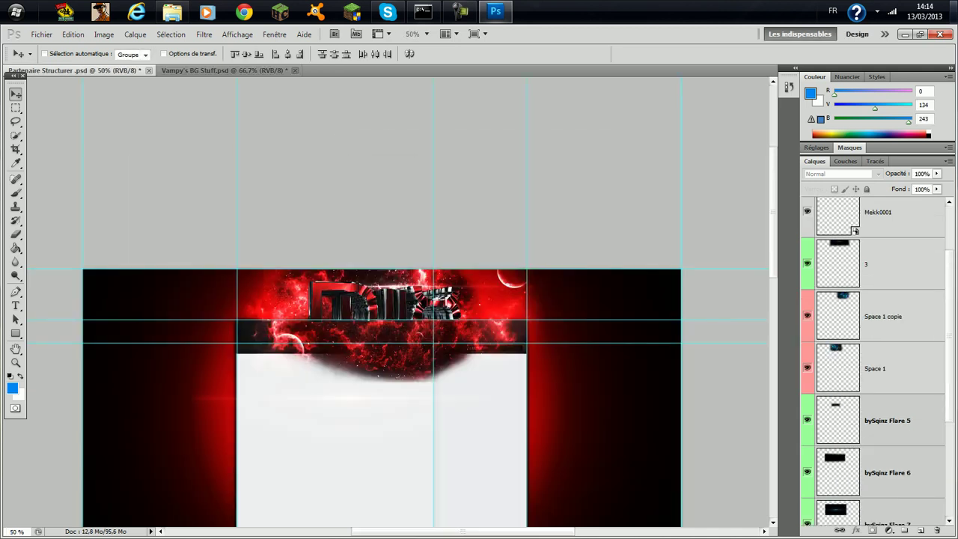
# Step: Reorder the three bySqinz Flare layers above Graph - Grunge and position the flare across the top of the header logo
pyautogui.moveTo(888, 417); pyautogui.dragTo(887, 201)
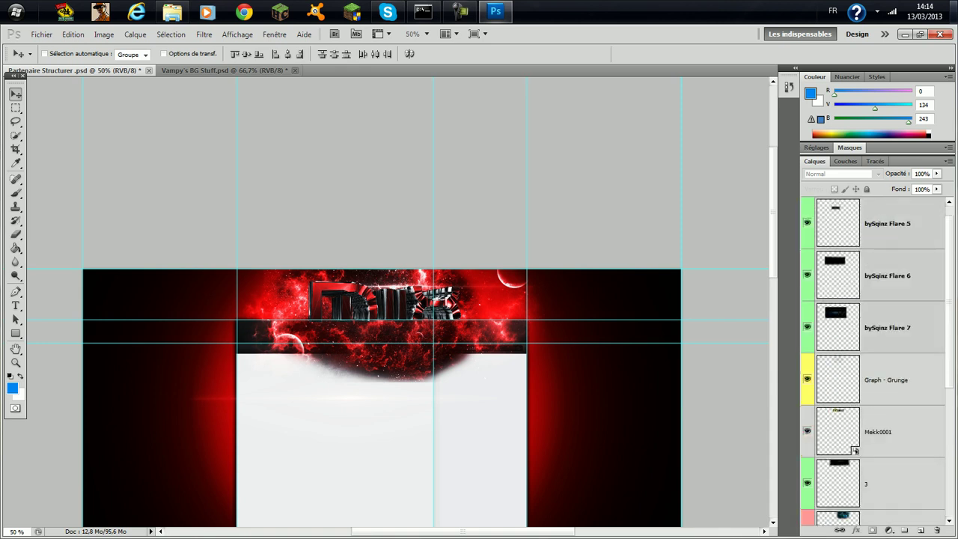
pyautogui.moveTo(352, 398); pyautogui.dragTo(396, 284)
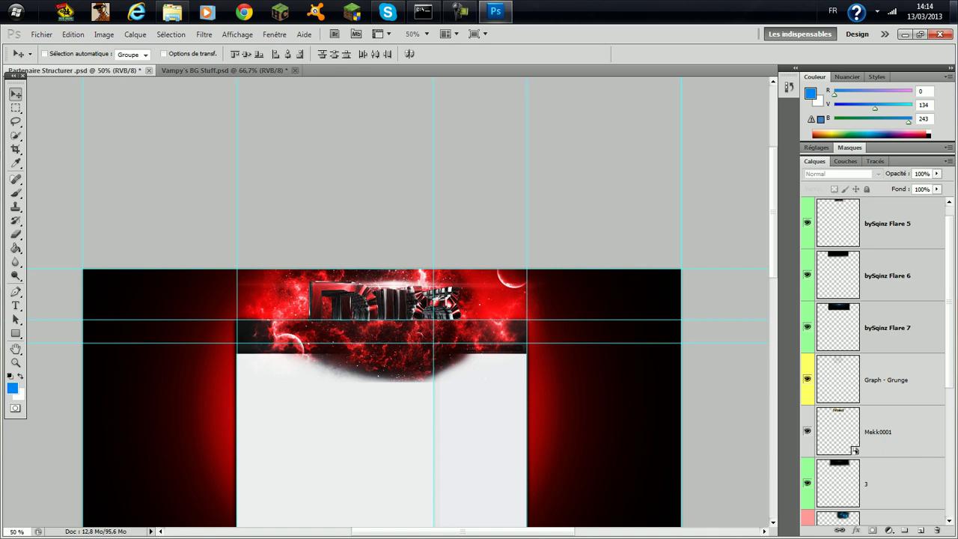
pyautogui.scroll(1, 877, 360)
pyautogui.moveTo(404, 268); pyautogui.dragTo(404, 270)
# Step: In Vampy's BG Stuff.psd, hide and collapse the Flares group, and preview the Glass group's contents
pyautogui.hotkey('ctrl', 'Tab')
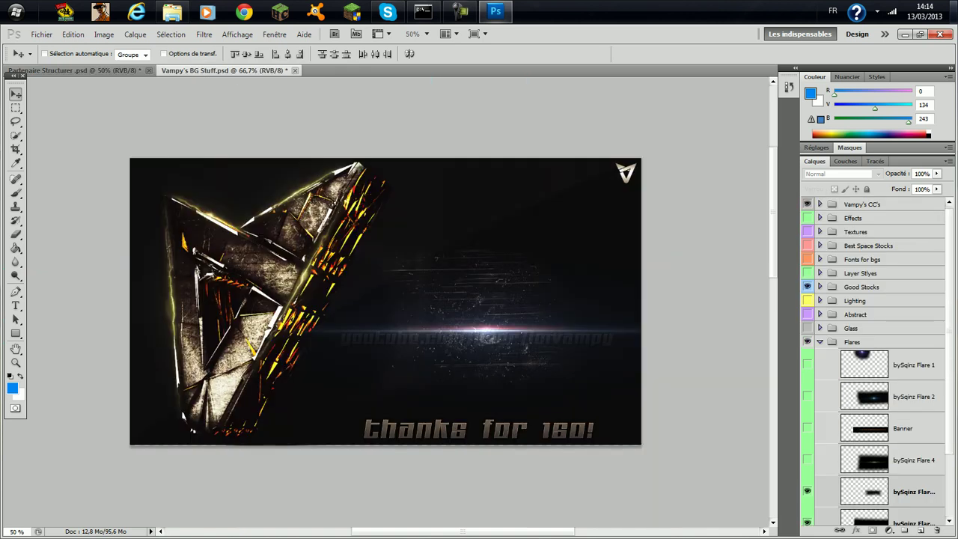
pyautogui.click(808, 342)
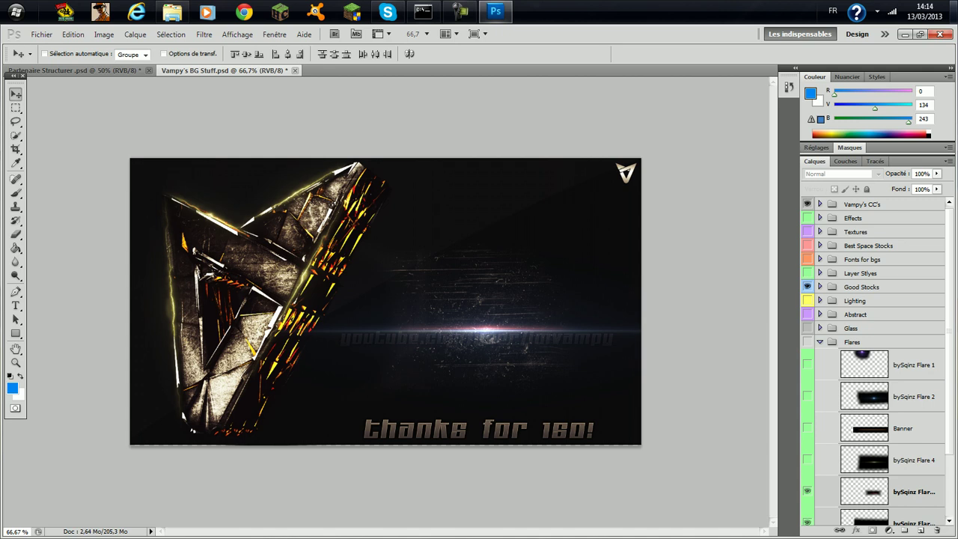
pyautogui.click(820, 342)
pyautogui.click(819, 328)
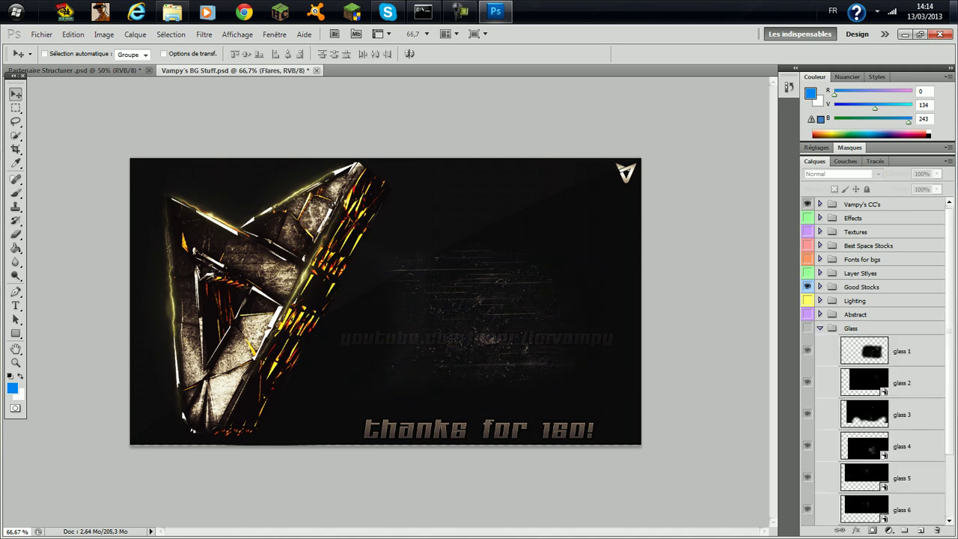
pyautogui.click(820, 328)
pyautogui.click(806, 328)
pyautogui.click(807, 328)
# Step: Duplicate the Glass group into Partenaire Structurer .psd and return to that document
pyautogui.rightClick(851, 328)
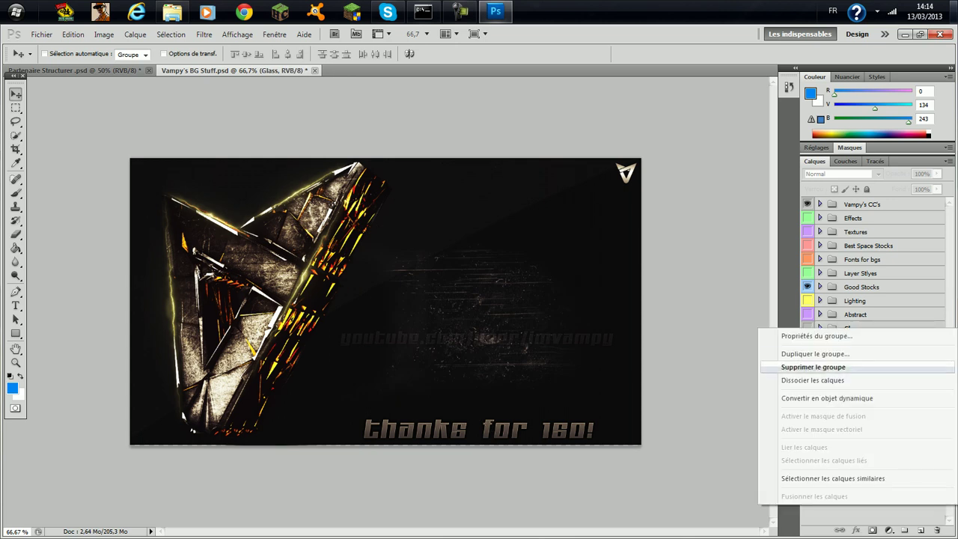
pyautogui.click(815, 353)
pyautogui.click(463, 206)
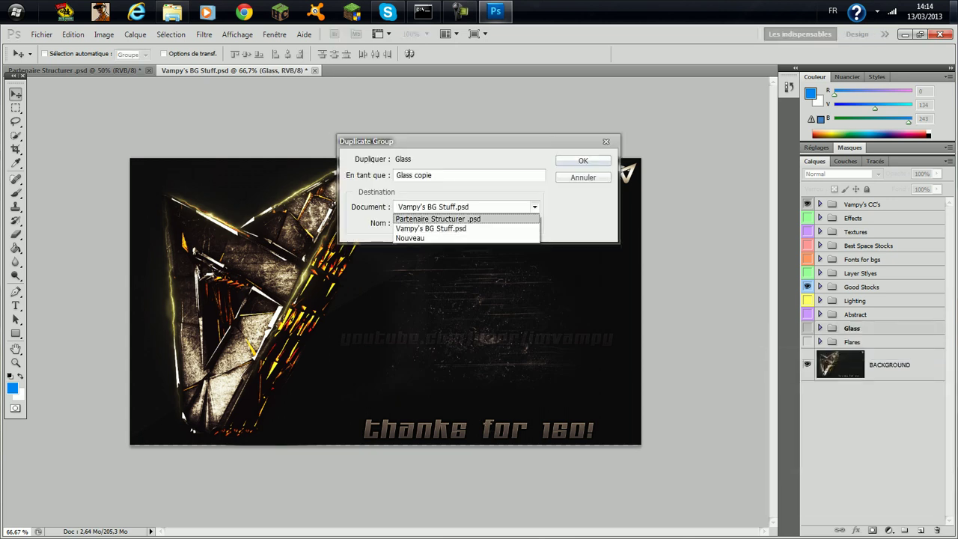
pyautogui.click(438, 219)
pyautogui.click(583, 160)
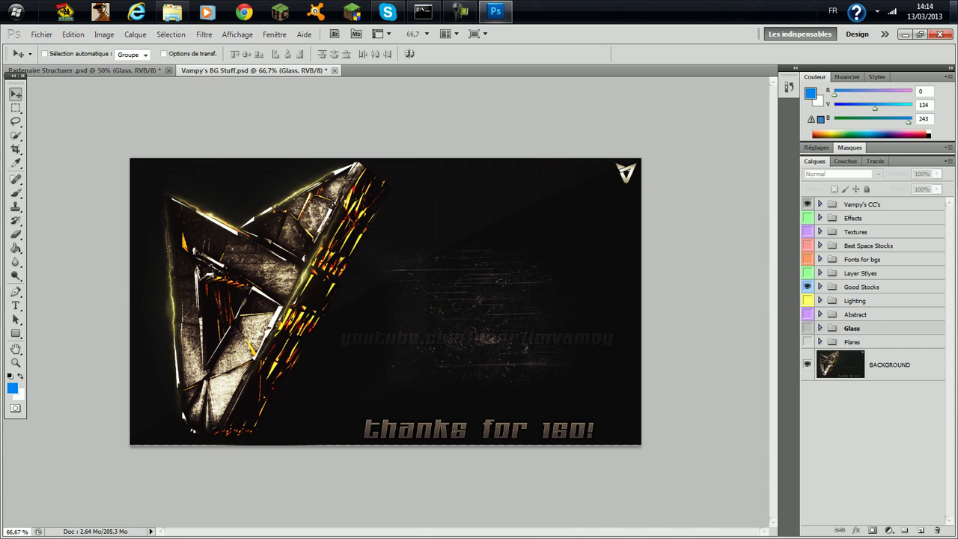
pyautogui.click(85, 70)
# Step: Show the Glass group, position it over the left part of the header banner, and order it below the Backgrounds group
pyautogui.click(807, 218)
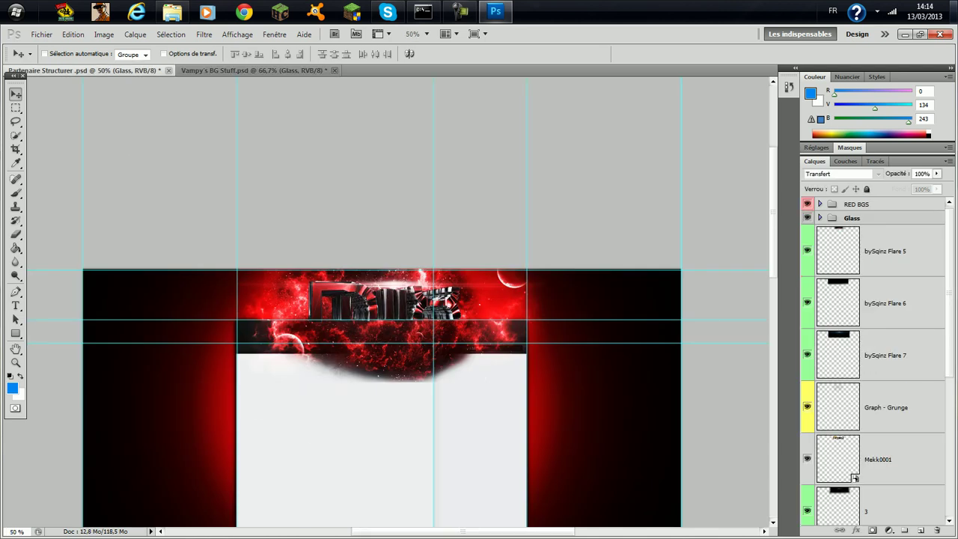
pyautogui.moveTo(359, 374); pyautogui.dragTo(334, 341)
pyautogui.scroll(-5, 872, 360)
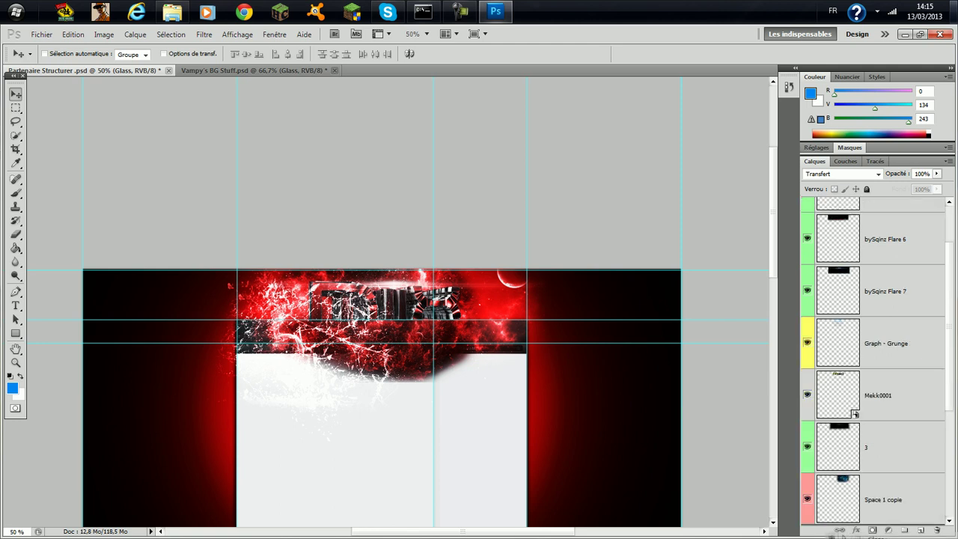
pyautogui.moveTo(852, 518); pyautogui.dragTo(851, 424)
pyautogui.hotkey('shift', 'Right')
pyautogui.hotkey('shift', 'Right')
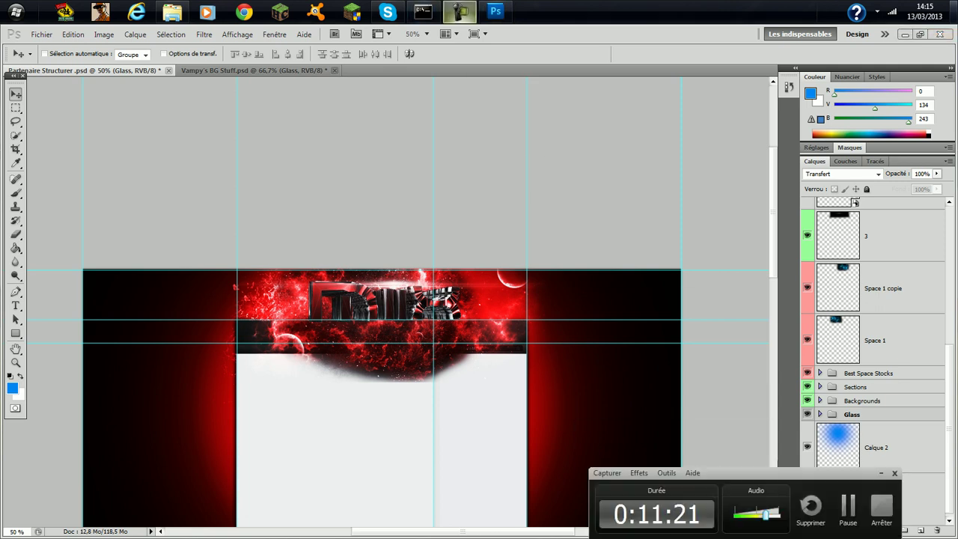
# Step: Return to Vampy's BG Stuff.psd and preview the Abstract and Lighting groups, hiding each one again
pyautogui.click(254, 71)
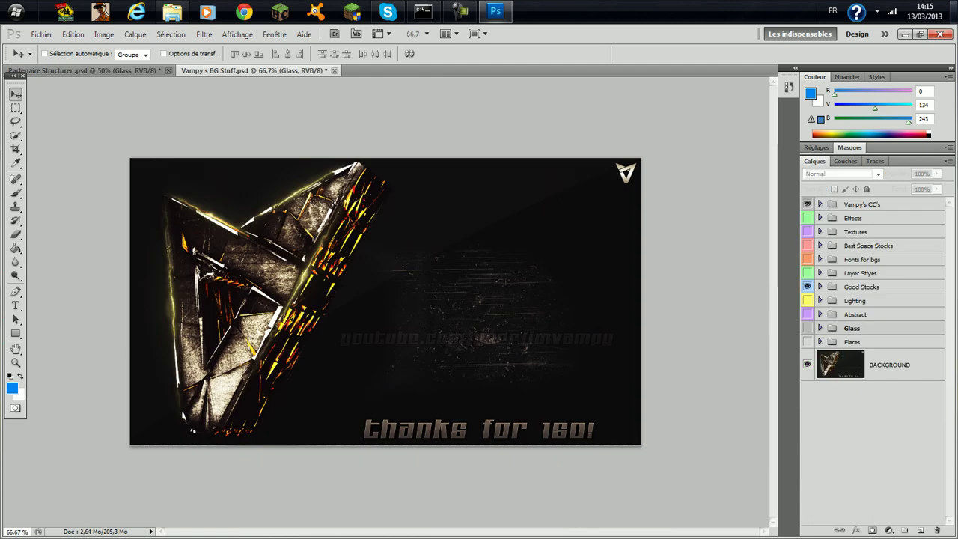
pyautogui.click(807, 315)
pyautogui.click(807, 314)
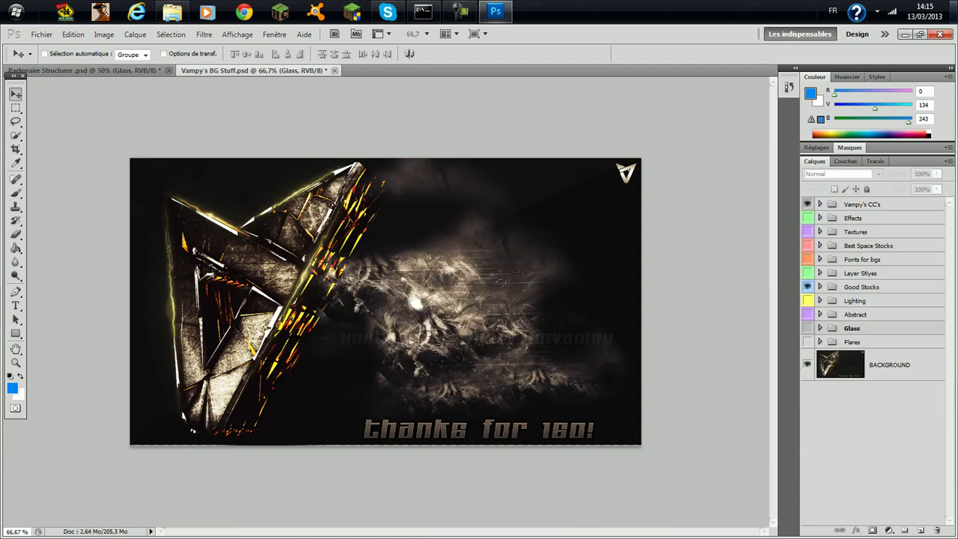
pyautogui.click(807, 300)
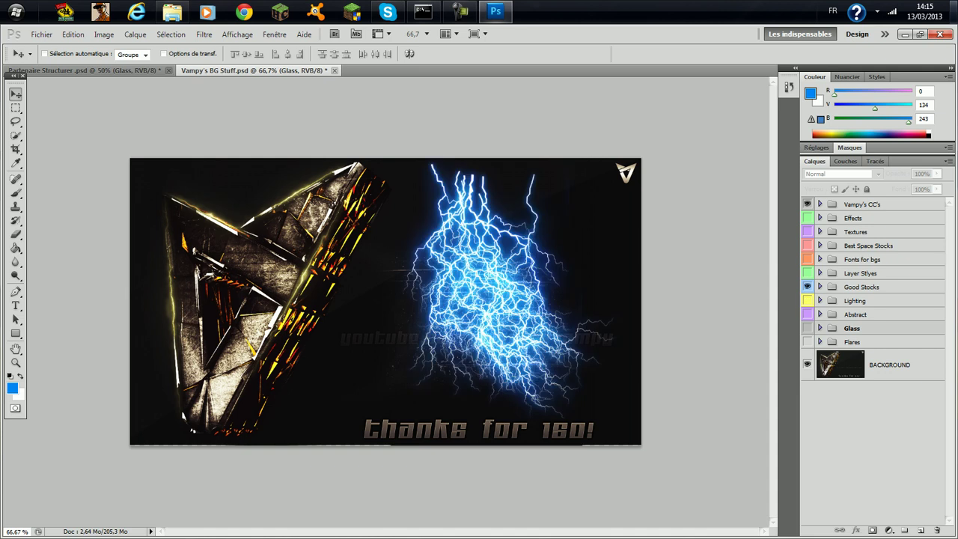
pyautogui.click(807, 300)
# Step: Duplicate the Lighting group into Partenaire Structurer .psd and return to that document
pyautogui.rightClick(853, 300)
pyautogui.click(815, 328)
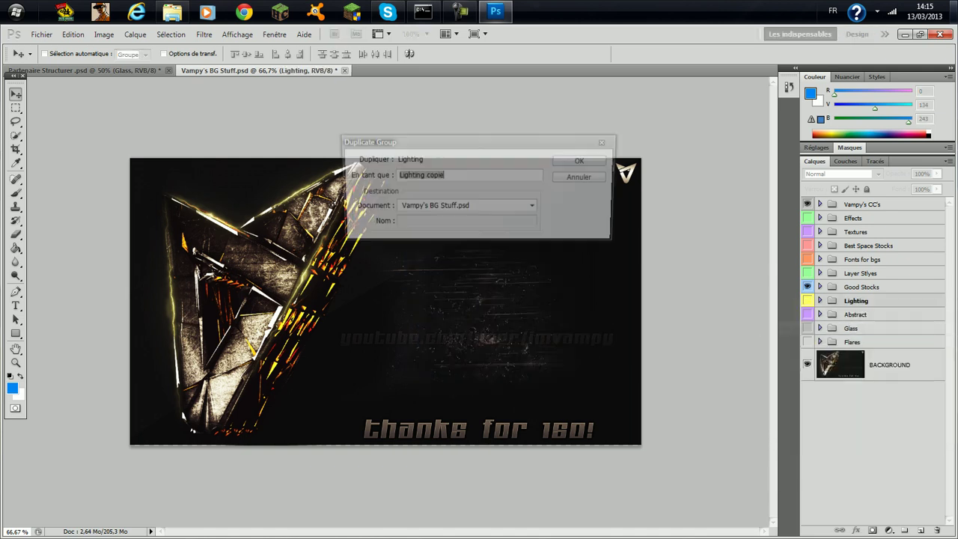
pyautogui.click(464, 206)
pyautogui.click(426, 220)
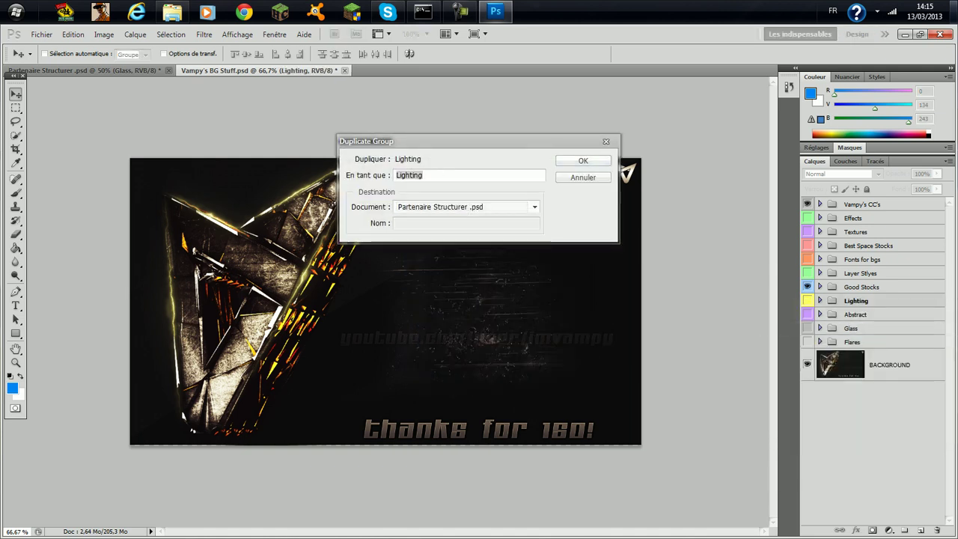
pyautogui.press('Return')
pyautogui.hotkey('ctrl', 'Tab')
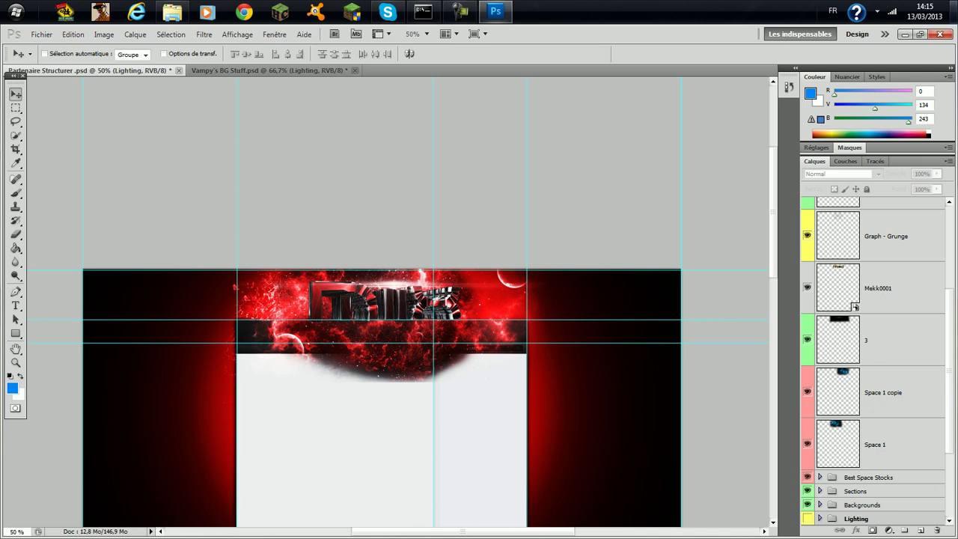
# Step: Show the Lighting group and position its lightning effect over the right end of the header banner
pyautogui.click(807, 518)
pyautogui.moveTo(656, 315); pyautogui.dragTo(489, 328)
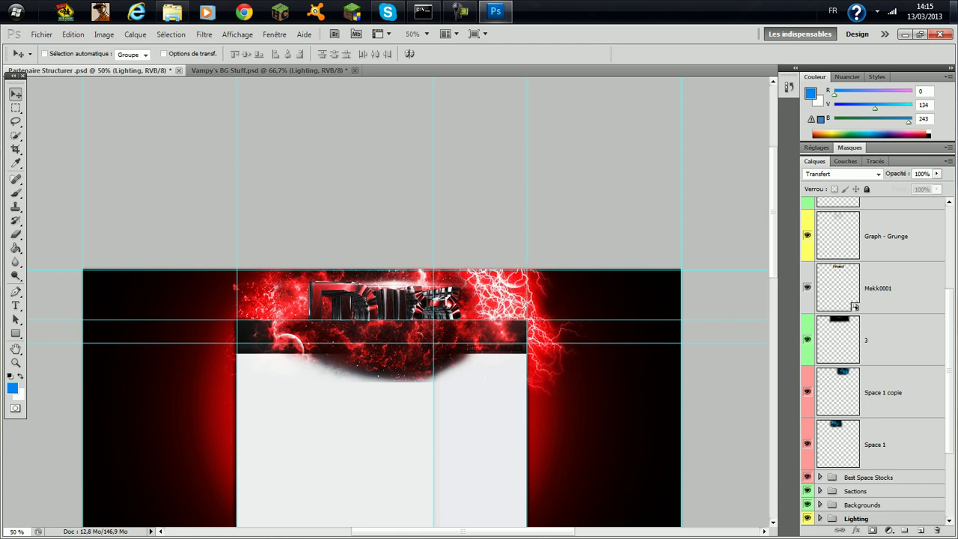
# Step: Add a text layer with the person's first name in capitals on the white area and scale it to about 303%
pyautogui.scroll(-5, 398, 302)
pyautogui.press('t')
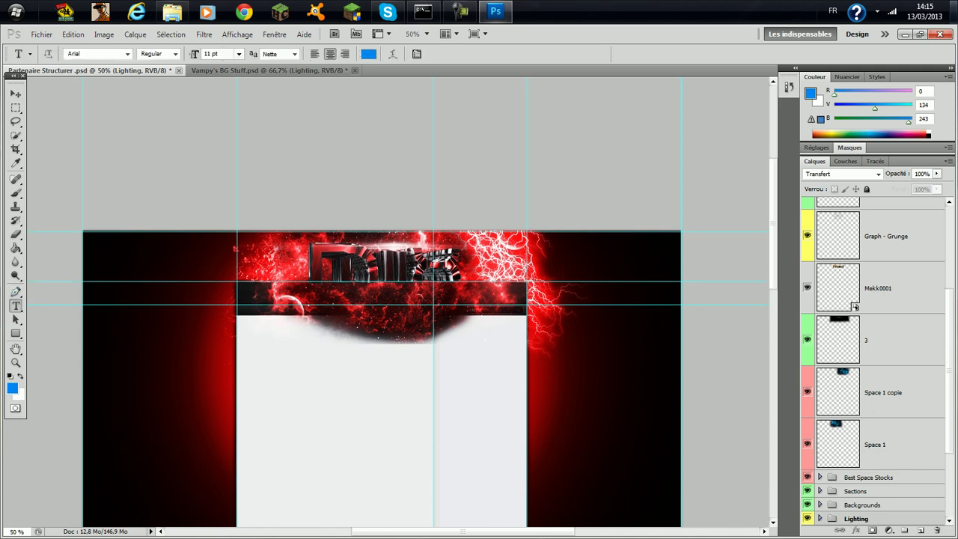
pyautogui.click(284, 398)
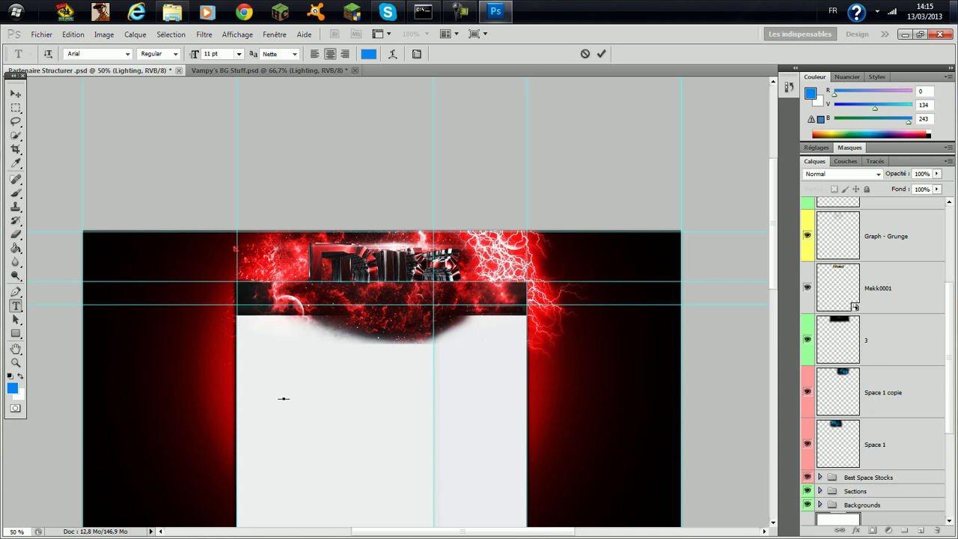
pyautogui.hotkey('ctrl', 'Return')
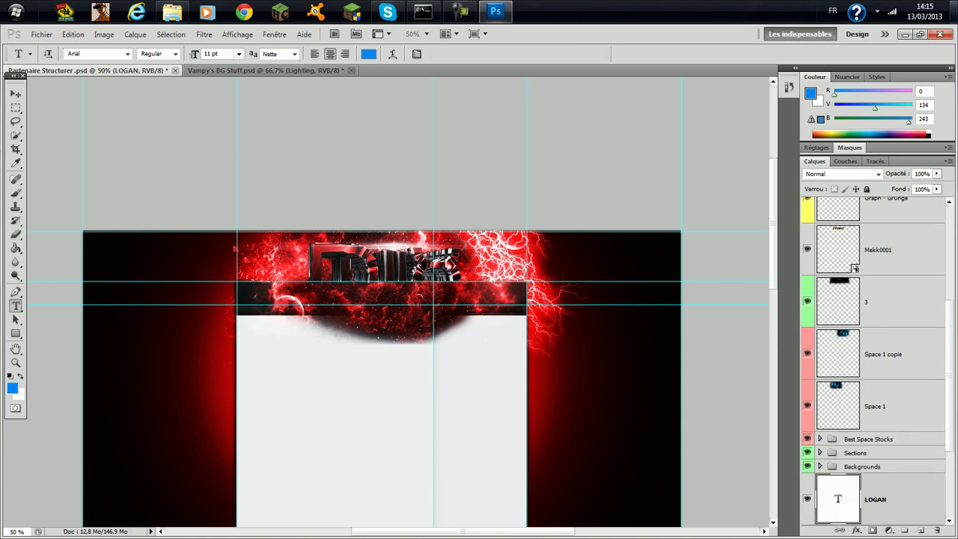
pyautogui.hotkey('ctrl', 't')
pyautogui.moveTo(292, 393); pyautogui.dragTo(315, 388)
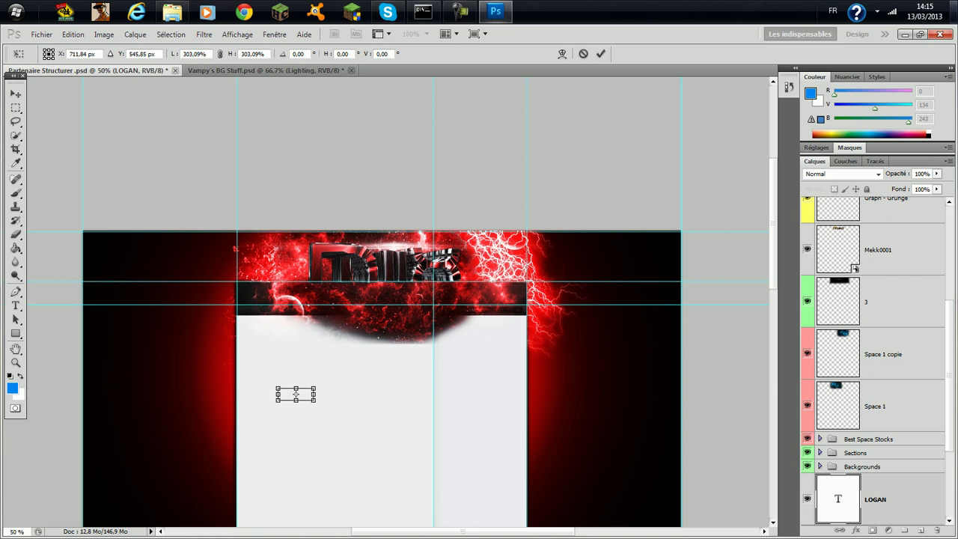
pyautogui.press('Return')
# Step: Order the name text layer between layer 3 and Space 1 copie, and position it to the left of the banner logo
pyautogui.moveTo(838, 499); pyautogui.dragTo(840, 318)
pyautogui.press('v')
pyautogui.moveTo(295, 392); pyautogui.dragTo(278, 271)
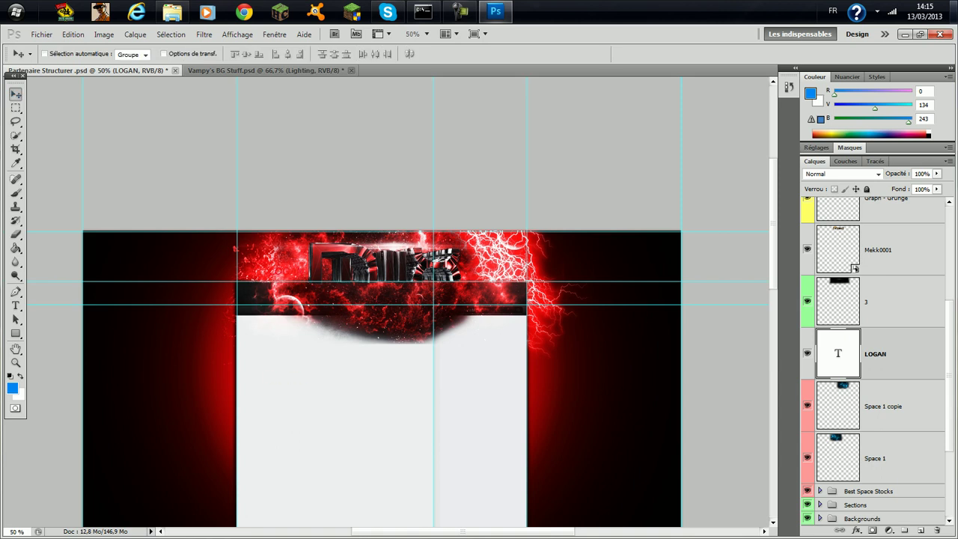
# Step: Apply Bevel and Emboss with its Contour option plus a Stroke (Contour) to the name text layer
pyautogui.doubleClick(908, 354)
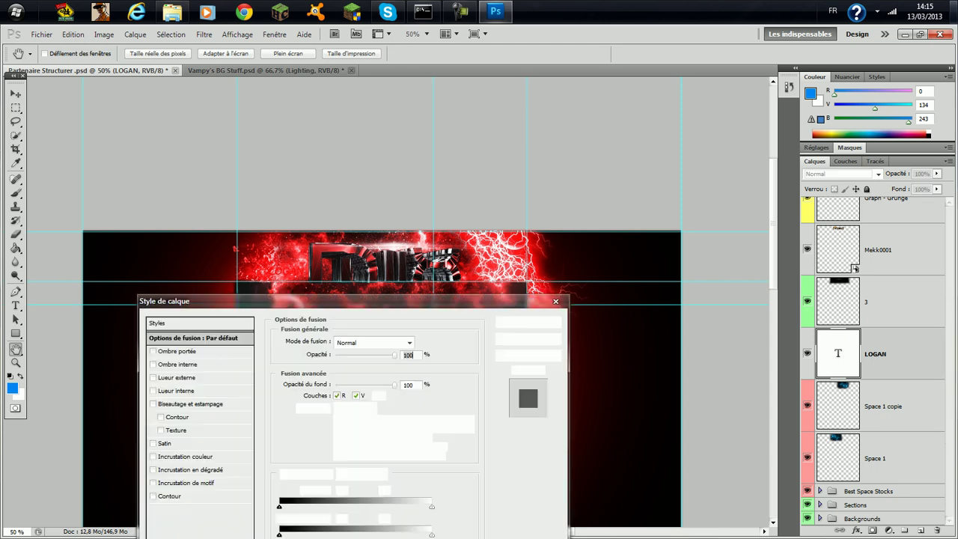
pyautogui.click(154, 404)
pyautogui.click(161, 416)
pyautogui.click(154, 496)
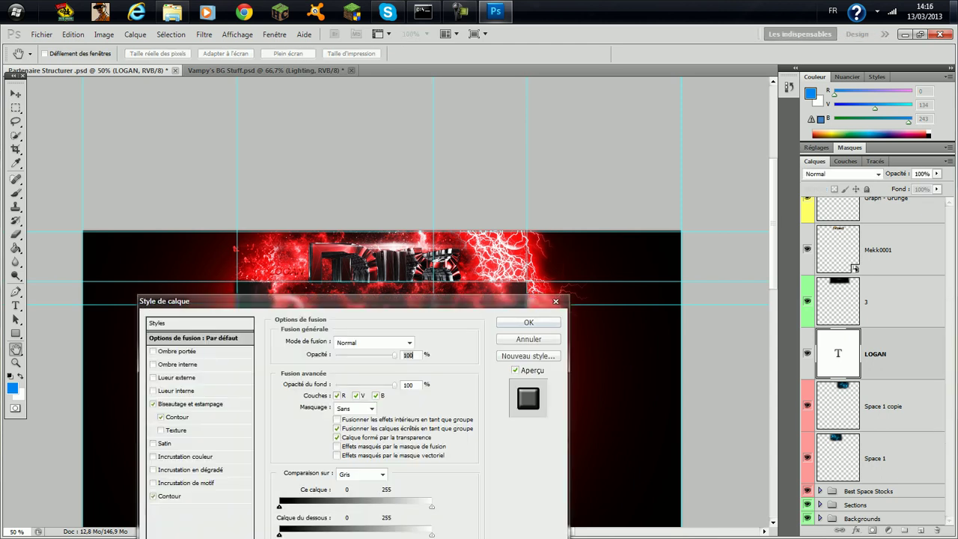
pyautogui.press('Return')
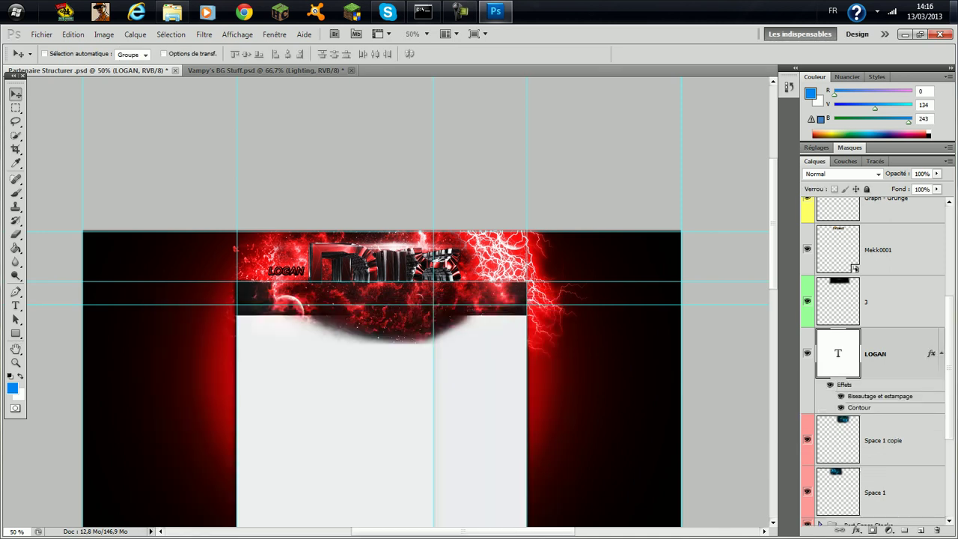
# Step: Duplicate the styled name text layer and position the copy to the right of the banner logo
pyautogui.rightClick(872, 354)
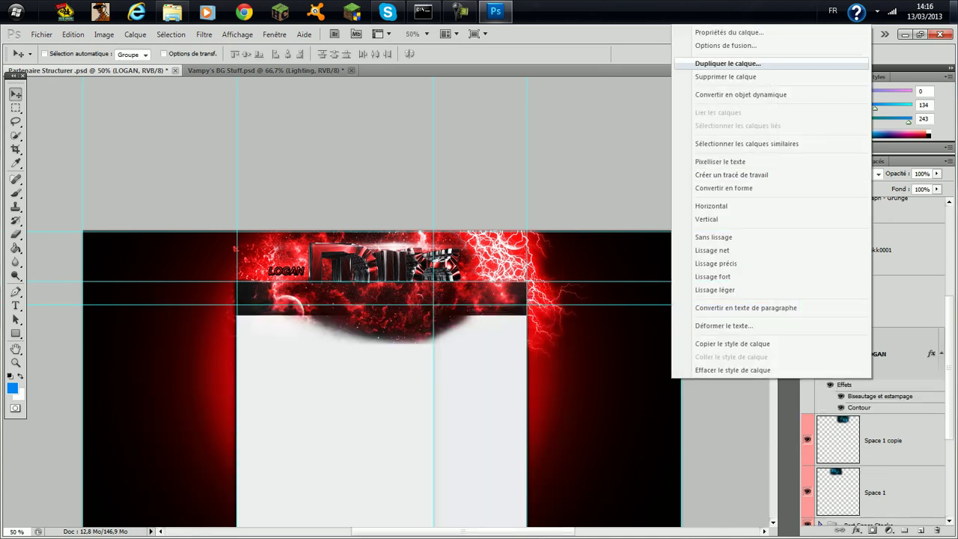
pyautogui.click(728, 63)
pyautogui.press('Return')
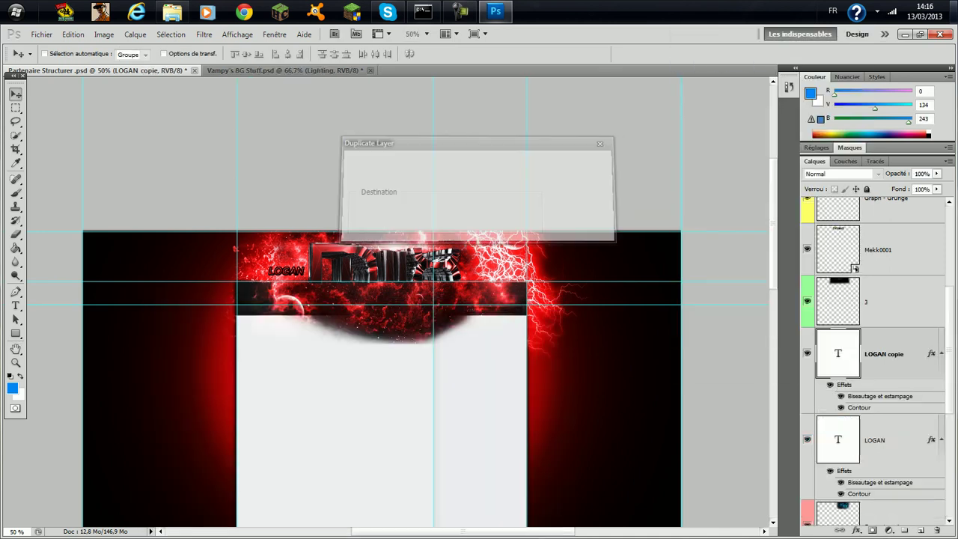
pyautogui.moveTo(288, 270); pyautogui.dragTo(495, 270)
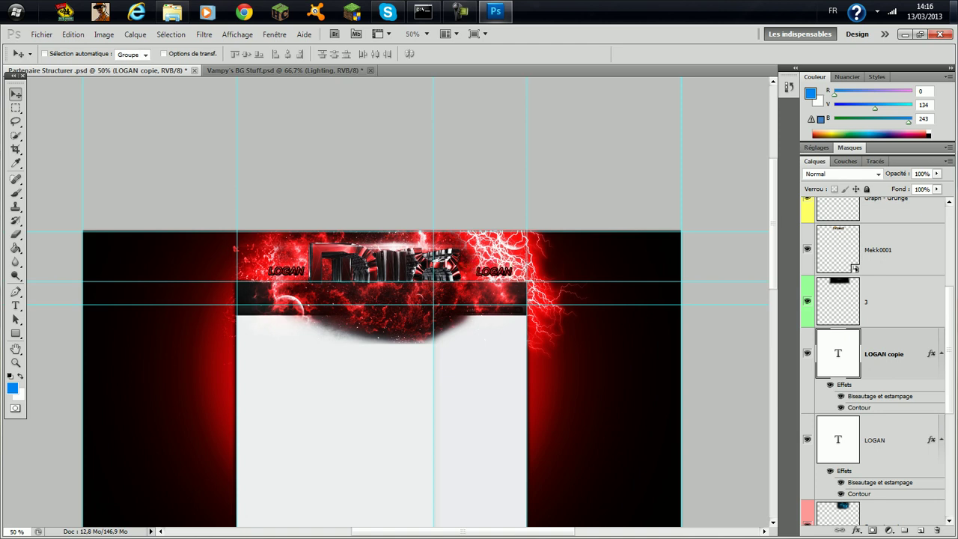
# Step: Change the text of the copy to the right of the logo to DYXSON7
pyautogui.click(16, 306)
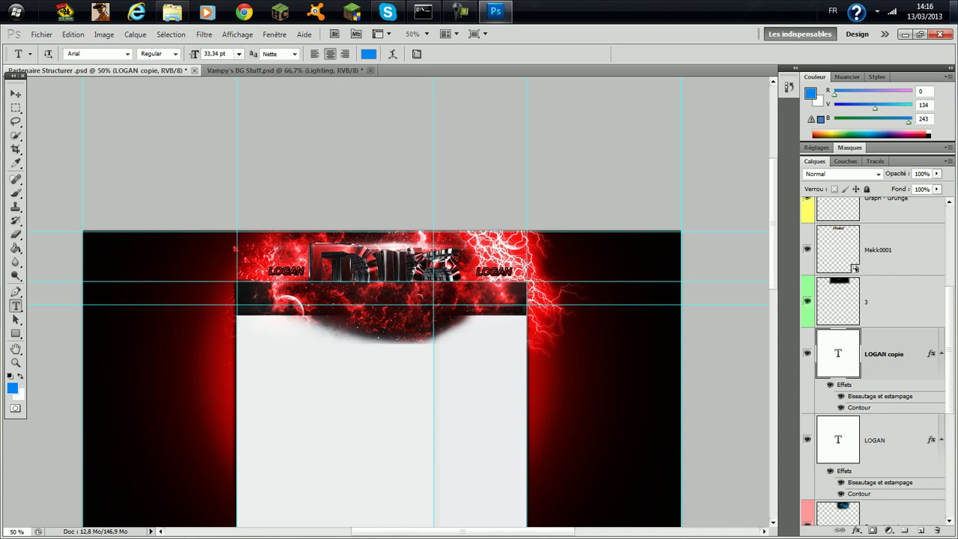
pyautogui.doubleClick(494, 271)
pyautogui.click(494, 271)
pyautogui.write('DYXBOON')
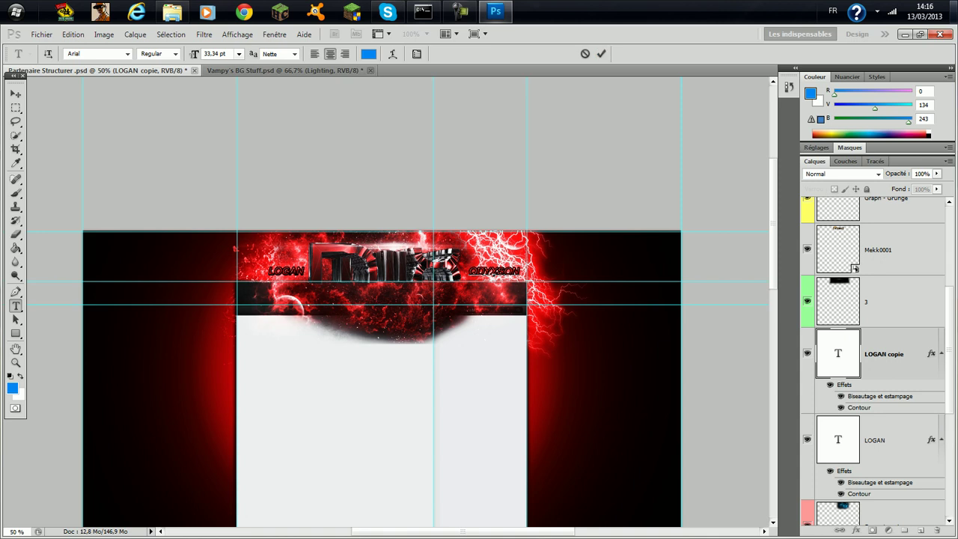
pyautogui.press('BackSpace')
pyautogui.write('7')
pyautogui.click(601, 53)
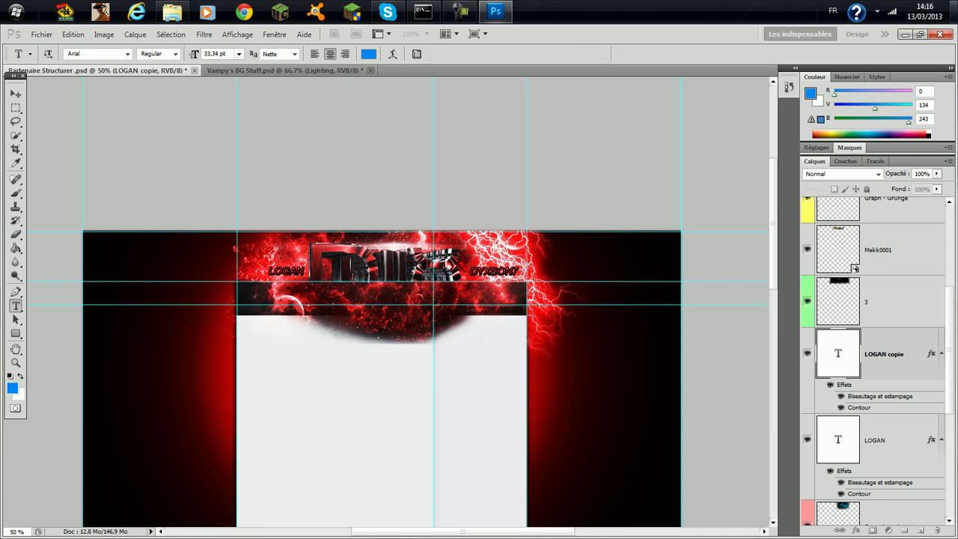
pyautogui.press('v')
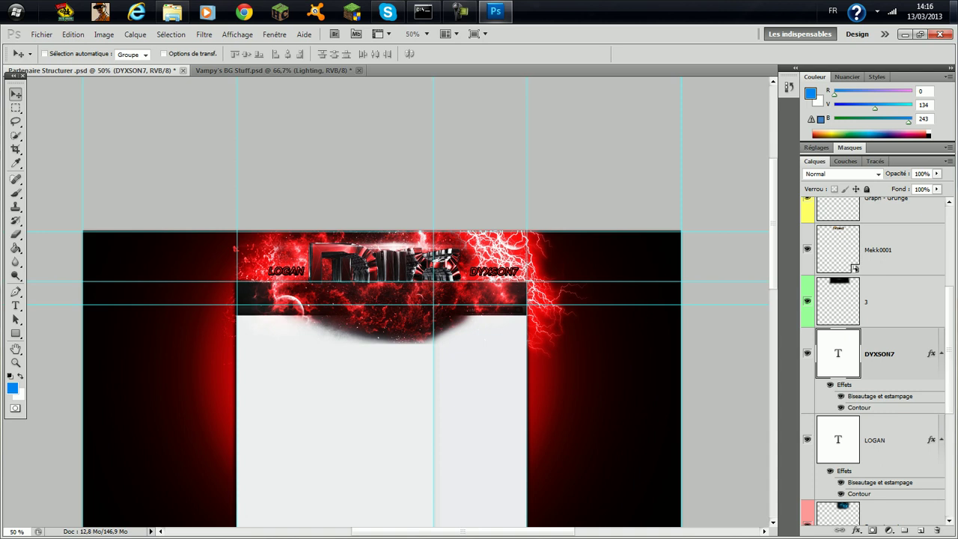
# Step: Add a gradient overlay to the Mekk0001 logo layer with the Incrustation blend mode
pyautogui.doubleClick(907, 250)
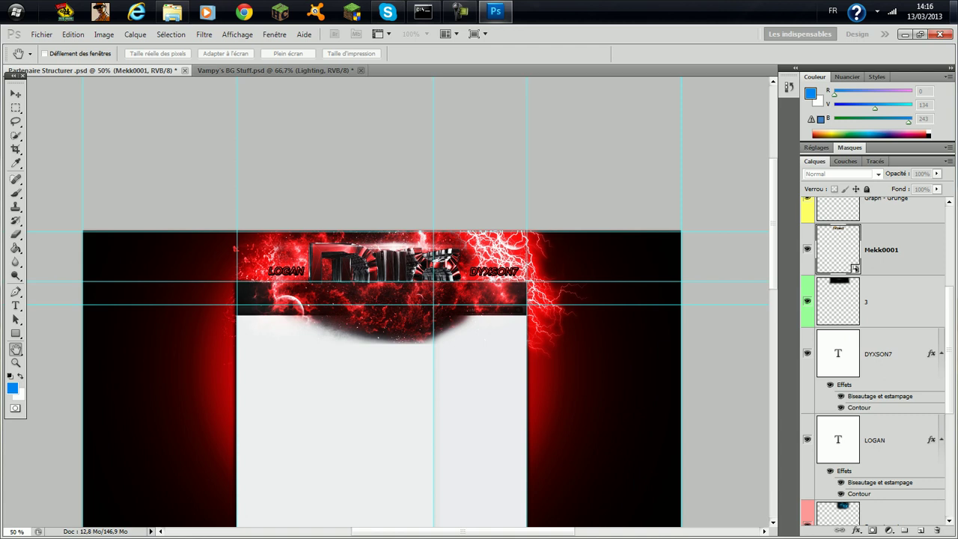
pyautogui.doubleClick(905, 258)
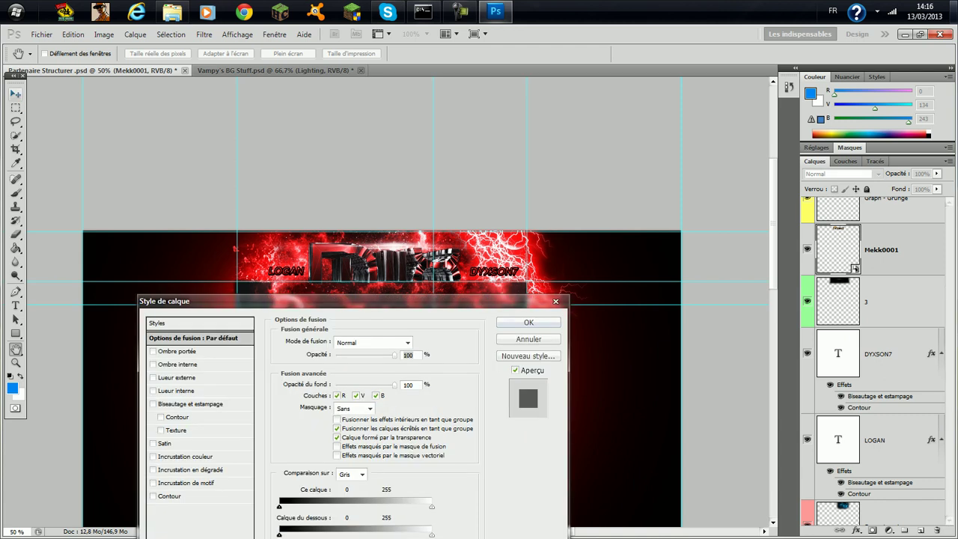
pyautogui.click(154, 469)
pyautogui.click(193, 469)
pyautogui.click(367, 342)
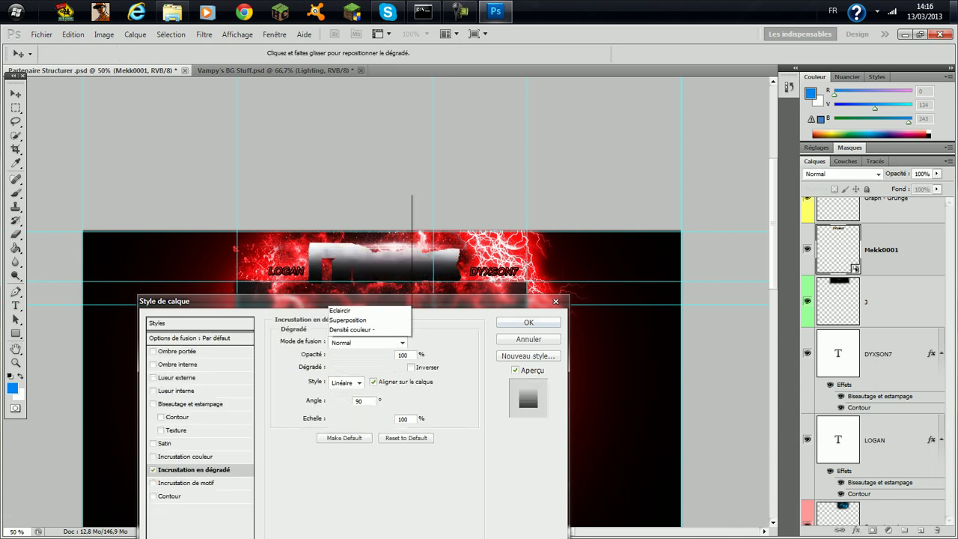
pyautogui.click(367, 177)
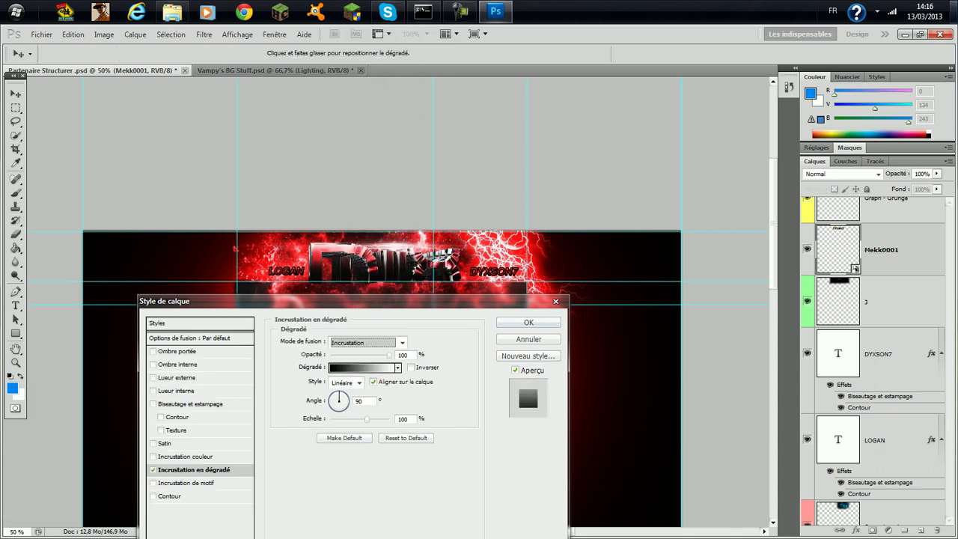
# Step: Try reversing the gradient in the Mekk0001 logo's overlay
pyautogui.moveTo(352, 301); pyautogui.dragTo(370, 225)
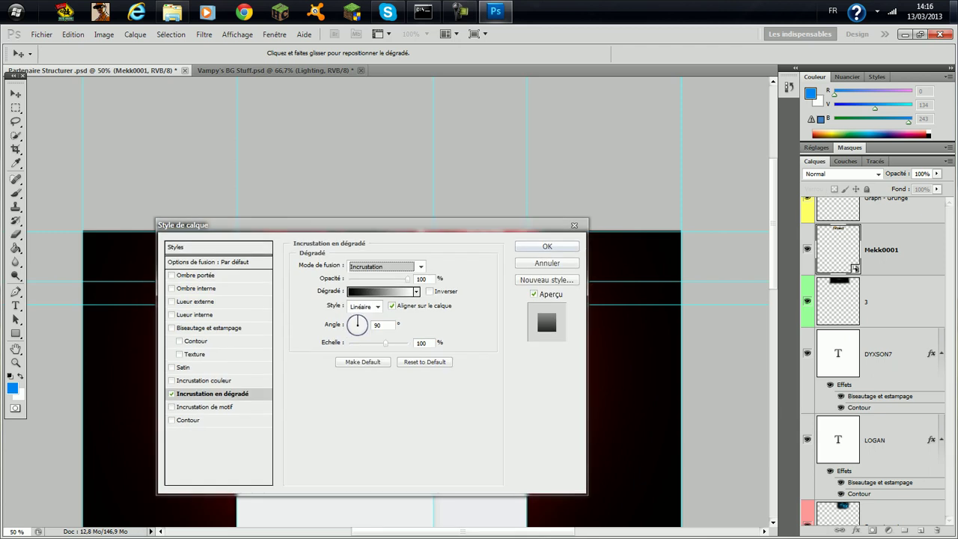
pyautogui.click(429, 291)
pyautogui.moveTo(243, 224); pyautogui.dragTo(235, 297)
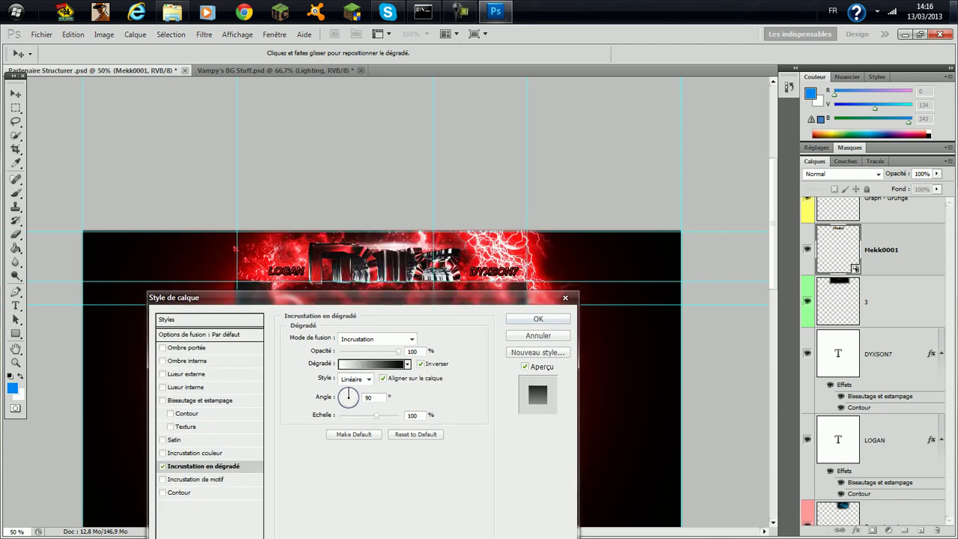
pyautogui.click(422, 363)
# Step: Set the logo's gradient overlay angle to -90° and apply the layer style
pyautogui.click(348, 407)
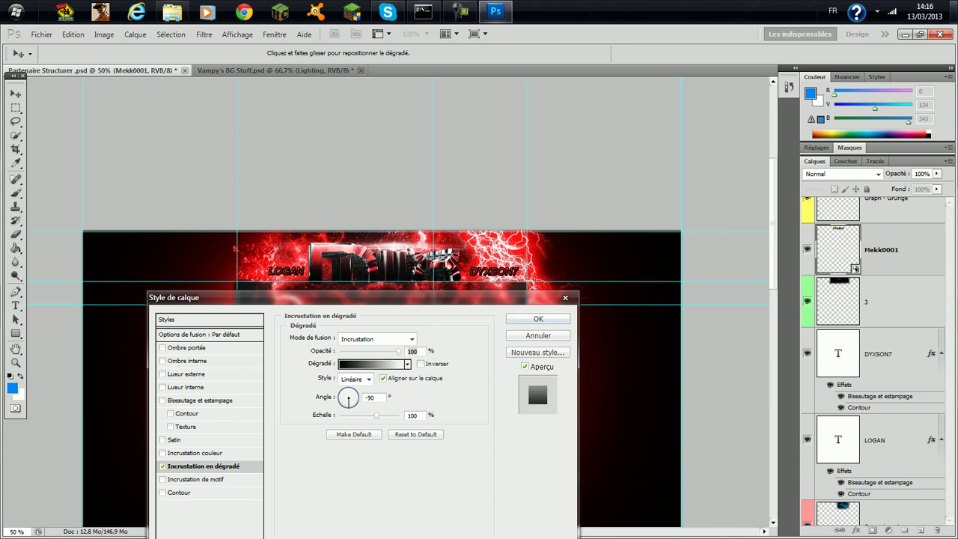
pyautogui.moveTo(348, 406); pyautogui.dragTo(348, 407)
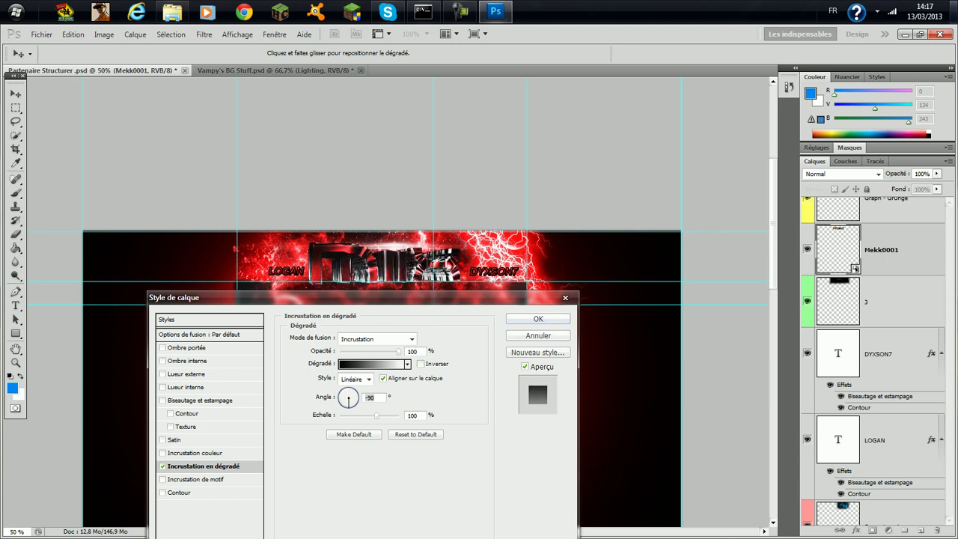
pyautogui.press('Return')
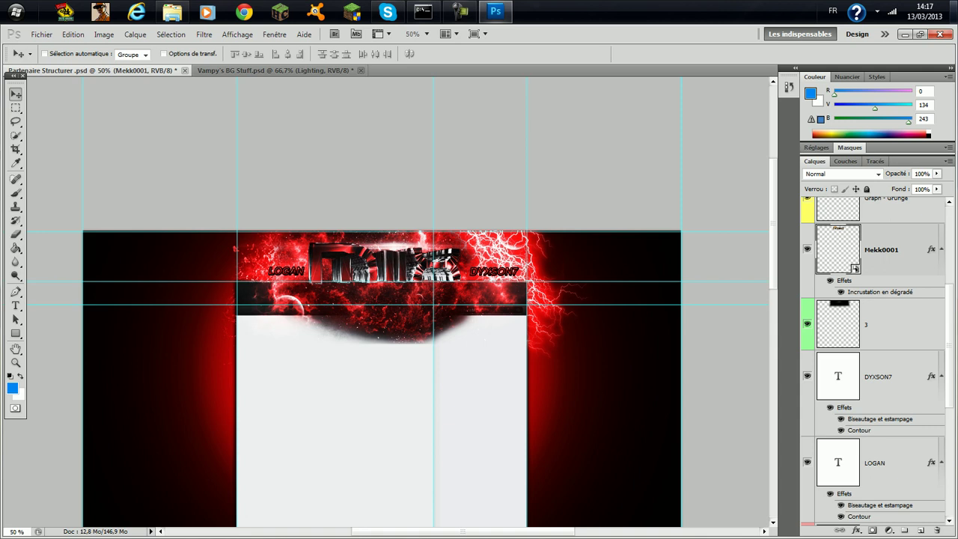
# Step: Save the background as a JPEG named BG on the Bureau (desktop) at quality 12
pyautogui.click(41, 34)
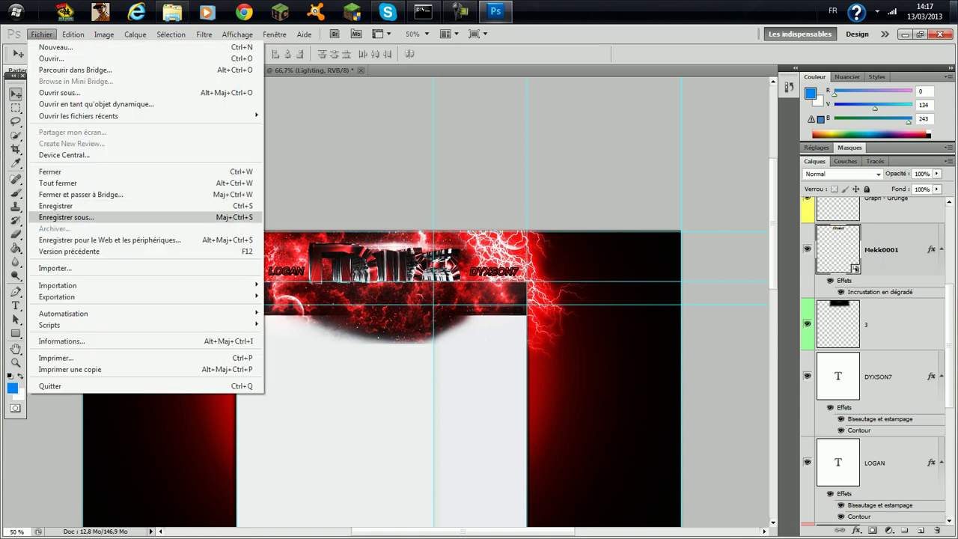
pyautogui.click(60, 206)
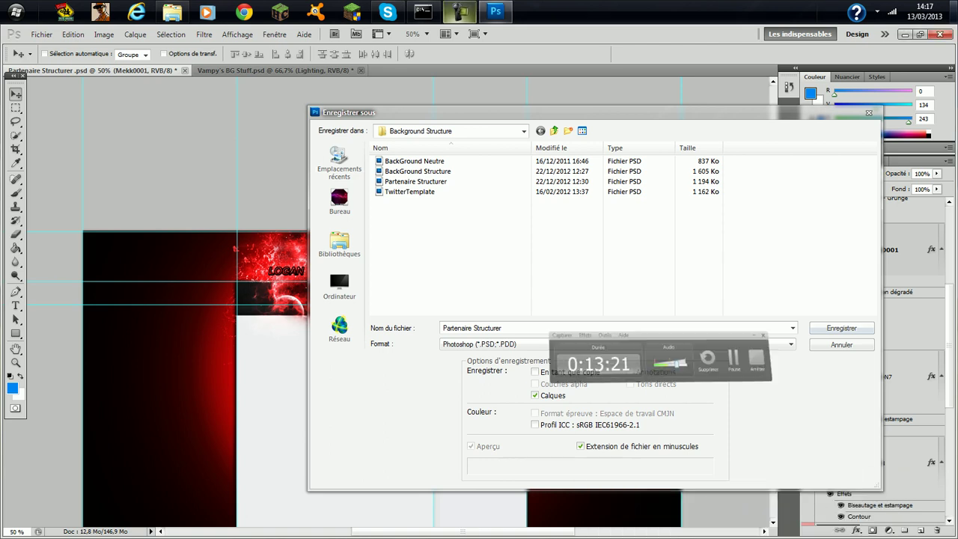
pyautogui.click(339, 201)
pyautogui.click(618, 345)
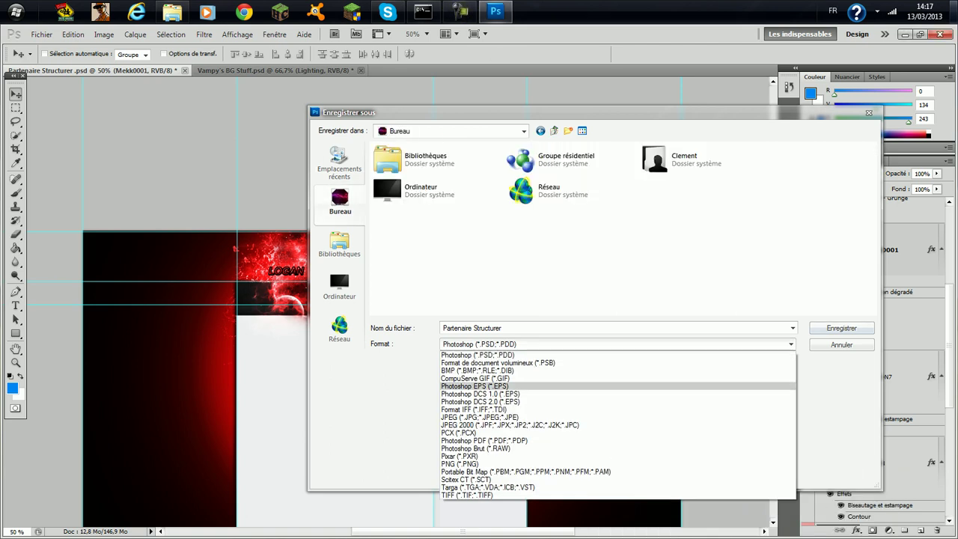
pyautogui.click(516, 418)
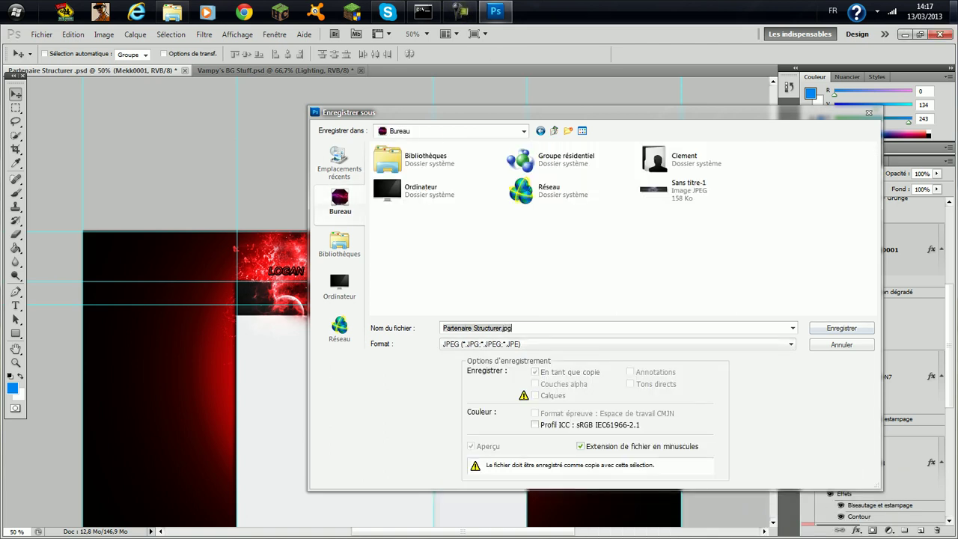
pyautogui.write('BG')
pyautogui.press('Return')
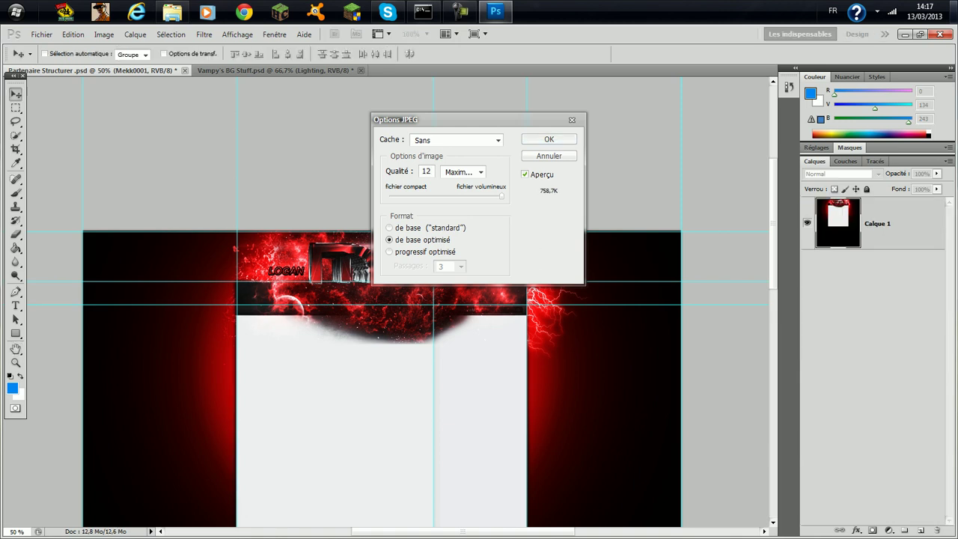
pyautogui.press('Return')
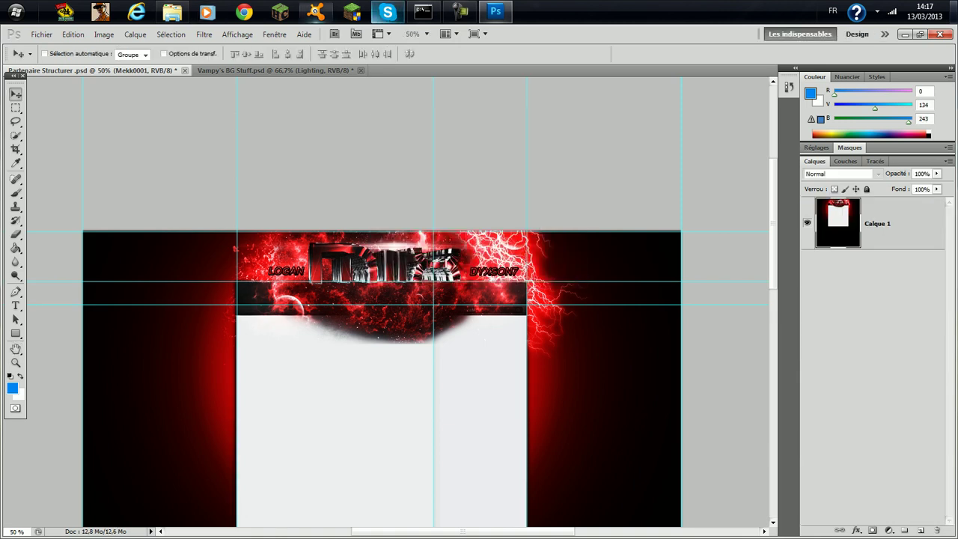
# Step: Close the Vampy's EX Pack folder window in Windows Explorer
pyautogui.click(172, 12)
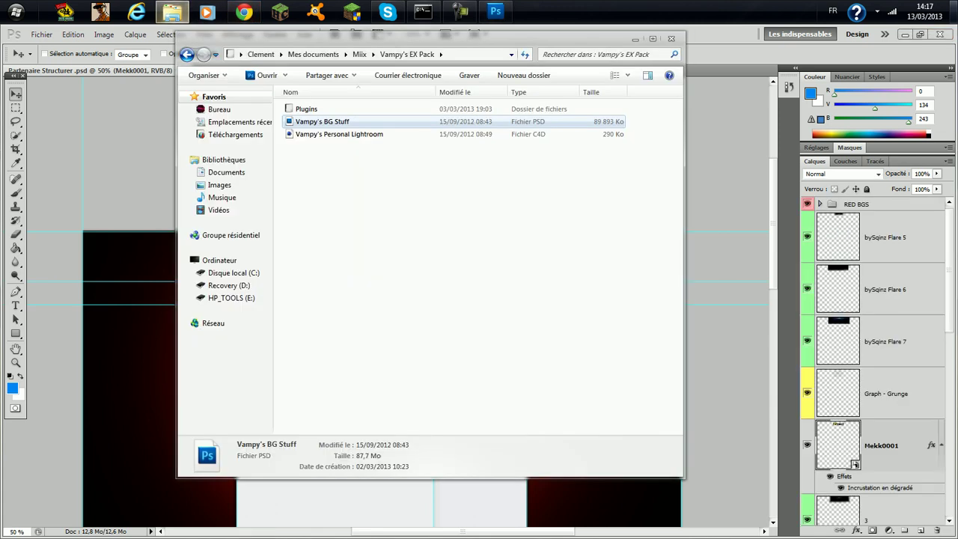
pyautogui.click(671, 38)
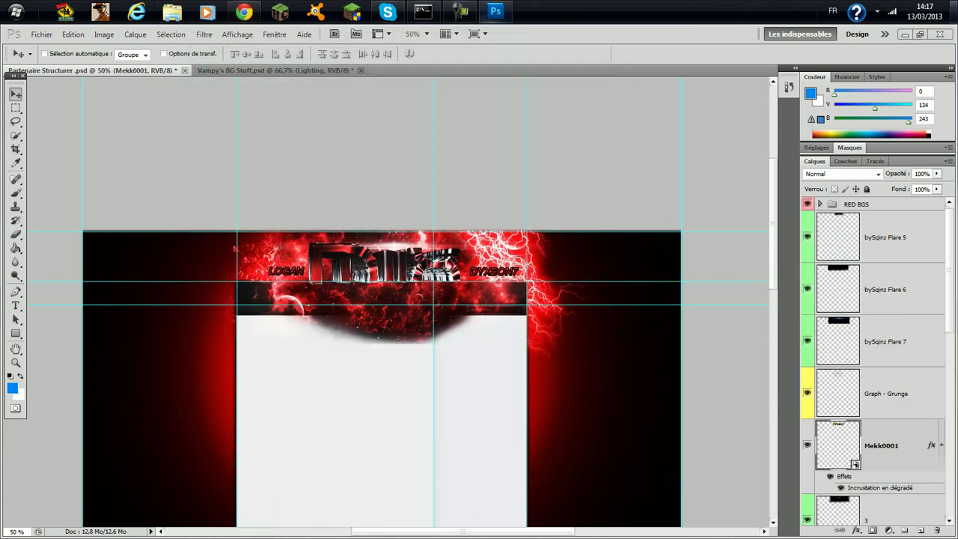
pyautogui.moveTo(495, 12)
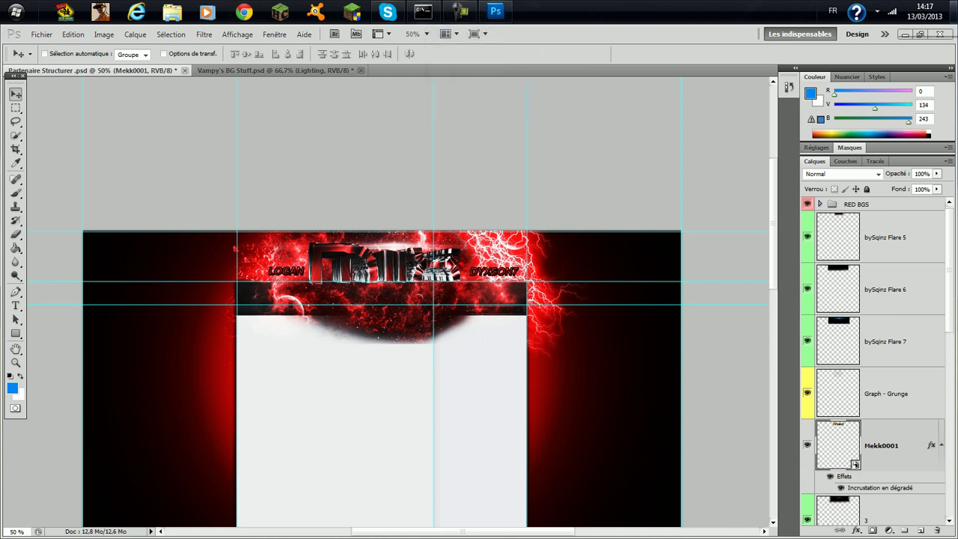
pyautogui.click(952, 11)
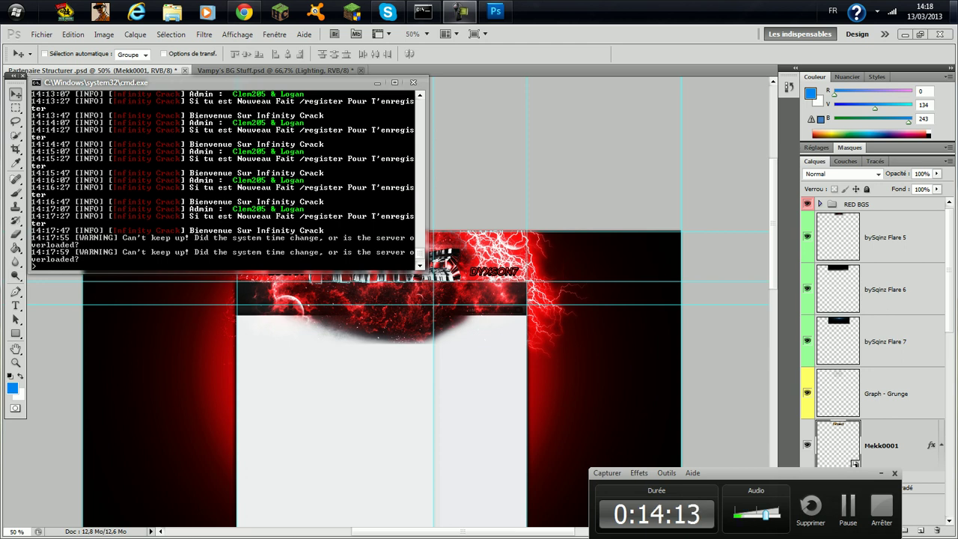
# Step: Switch to the Minecraft server's command window and run the list command to check the connected players
pyautogui.hotkey('alt', 'Tab')
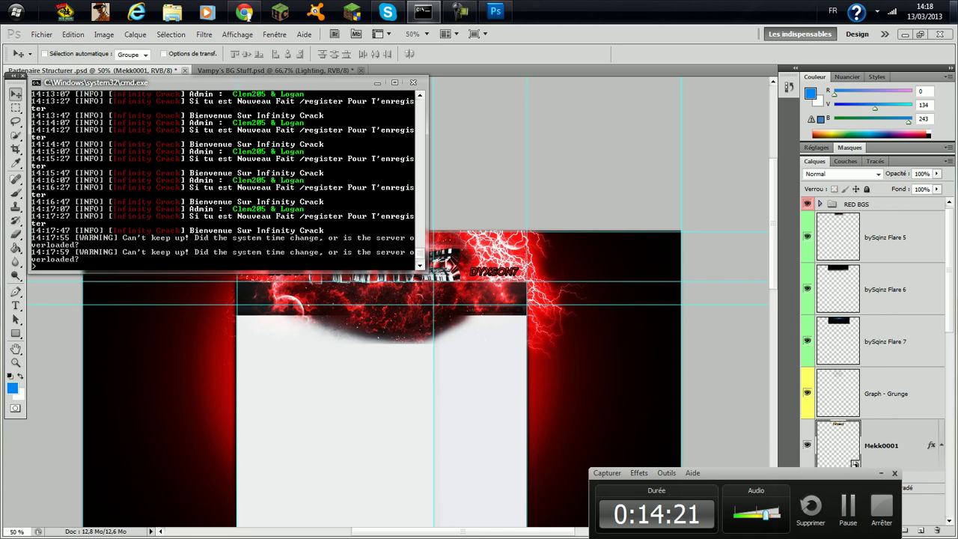
pyautogui.write('list')
pyautogui.press('Return')
pyautogui.write('list')
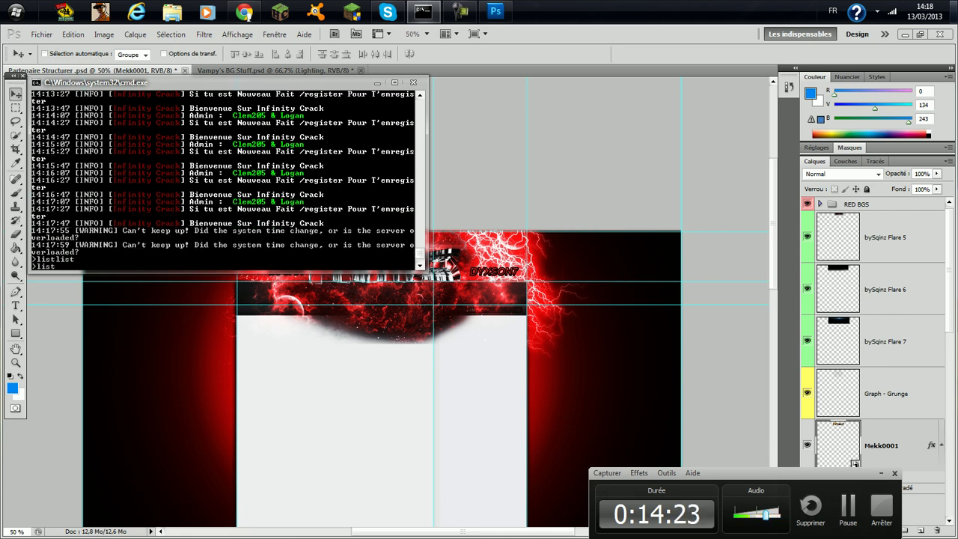
pyautogui.press('Return')
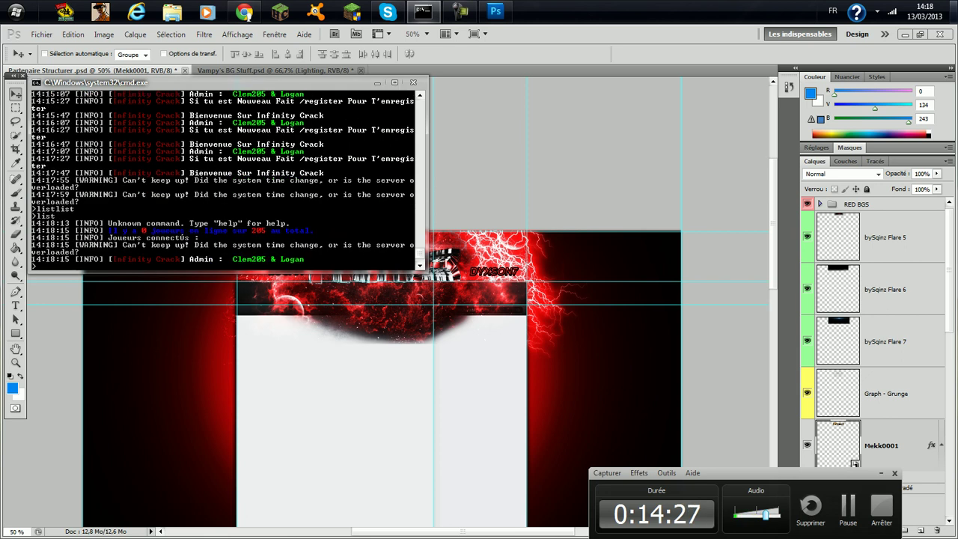
# Step: Shut down the Minecraft server with the stop command, check Skype briefly and return to the server console
pyautogui.write('stop')
pyautogui.press('Return')
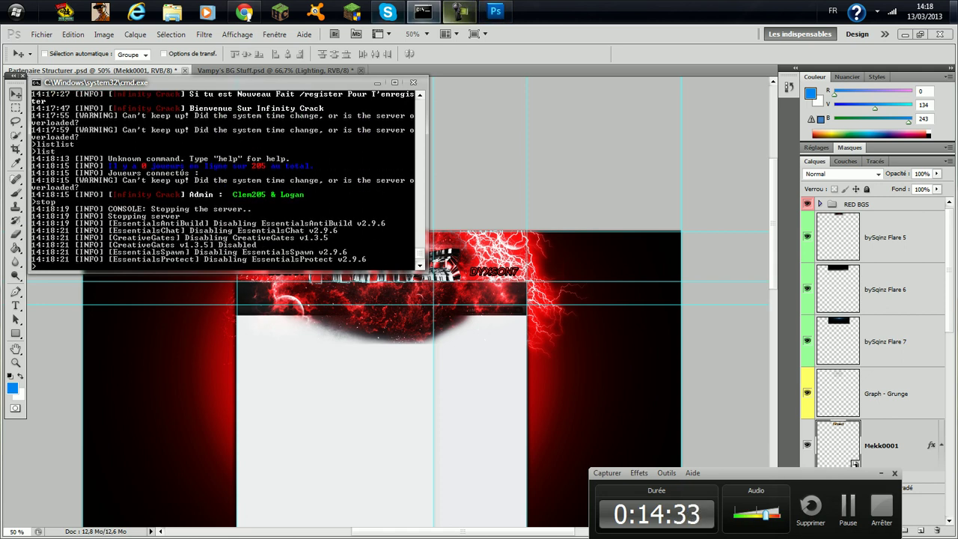
pyautogui.click(388, 11)
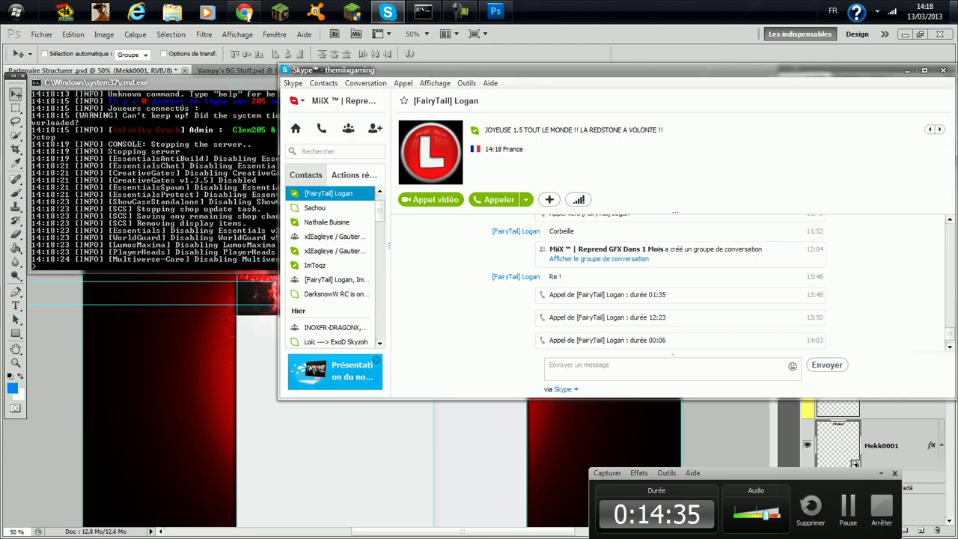
pyautogui.click(424, 11)
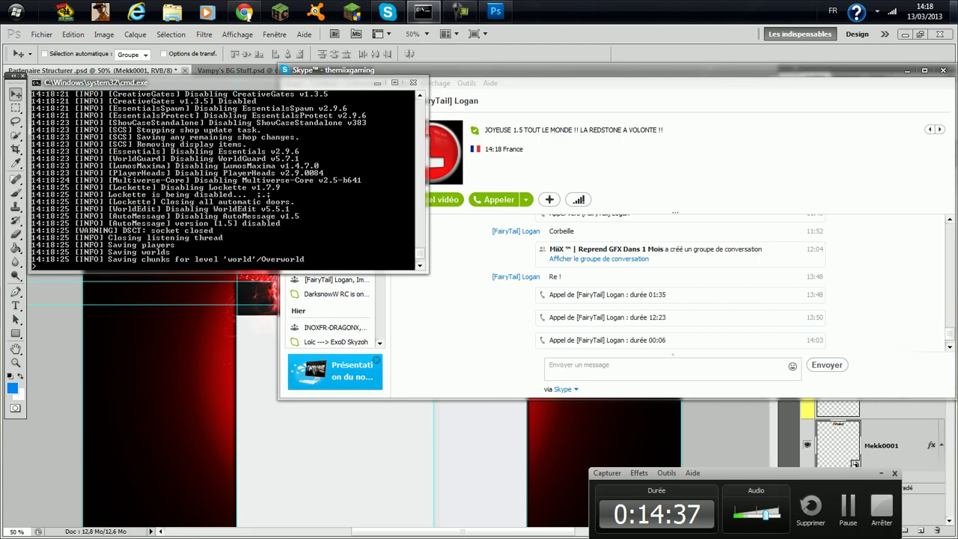